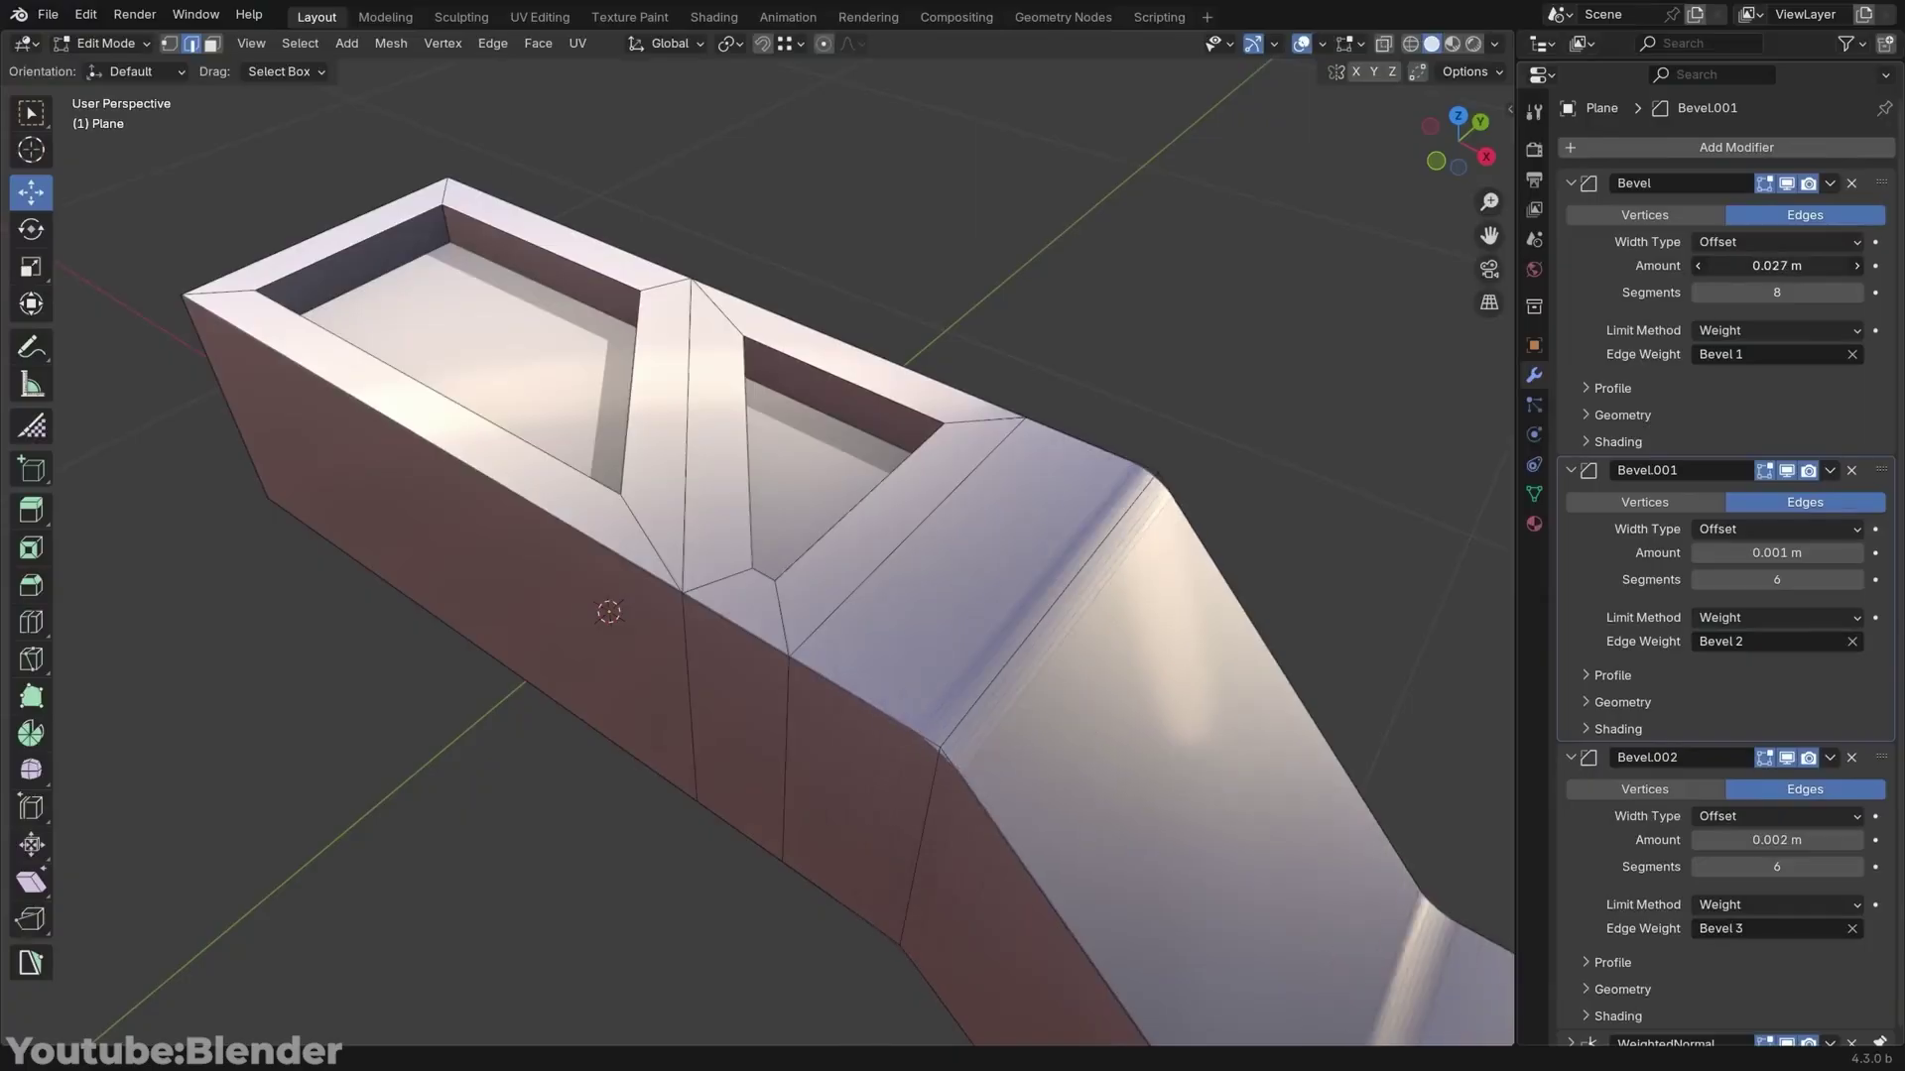
Step: Raise the Bevel.001 and Bevel.002 amounts to widen the window bevel and round the outer edges
{"action": "left_click_drag", "start_coordinate": [1777, 553], "coordinate": [1791, 552]}
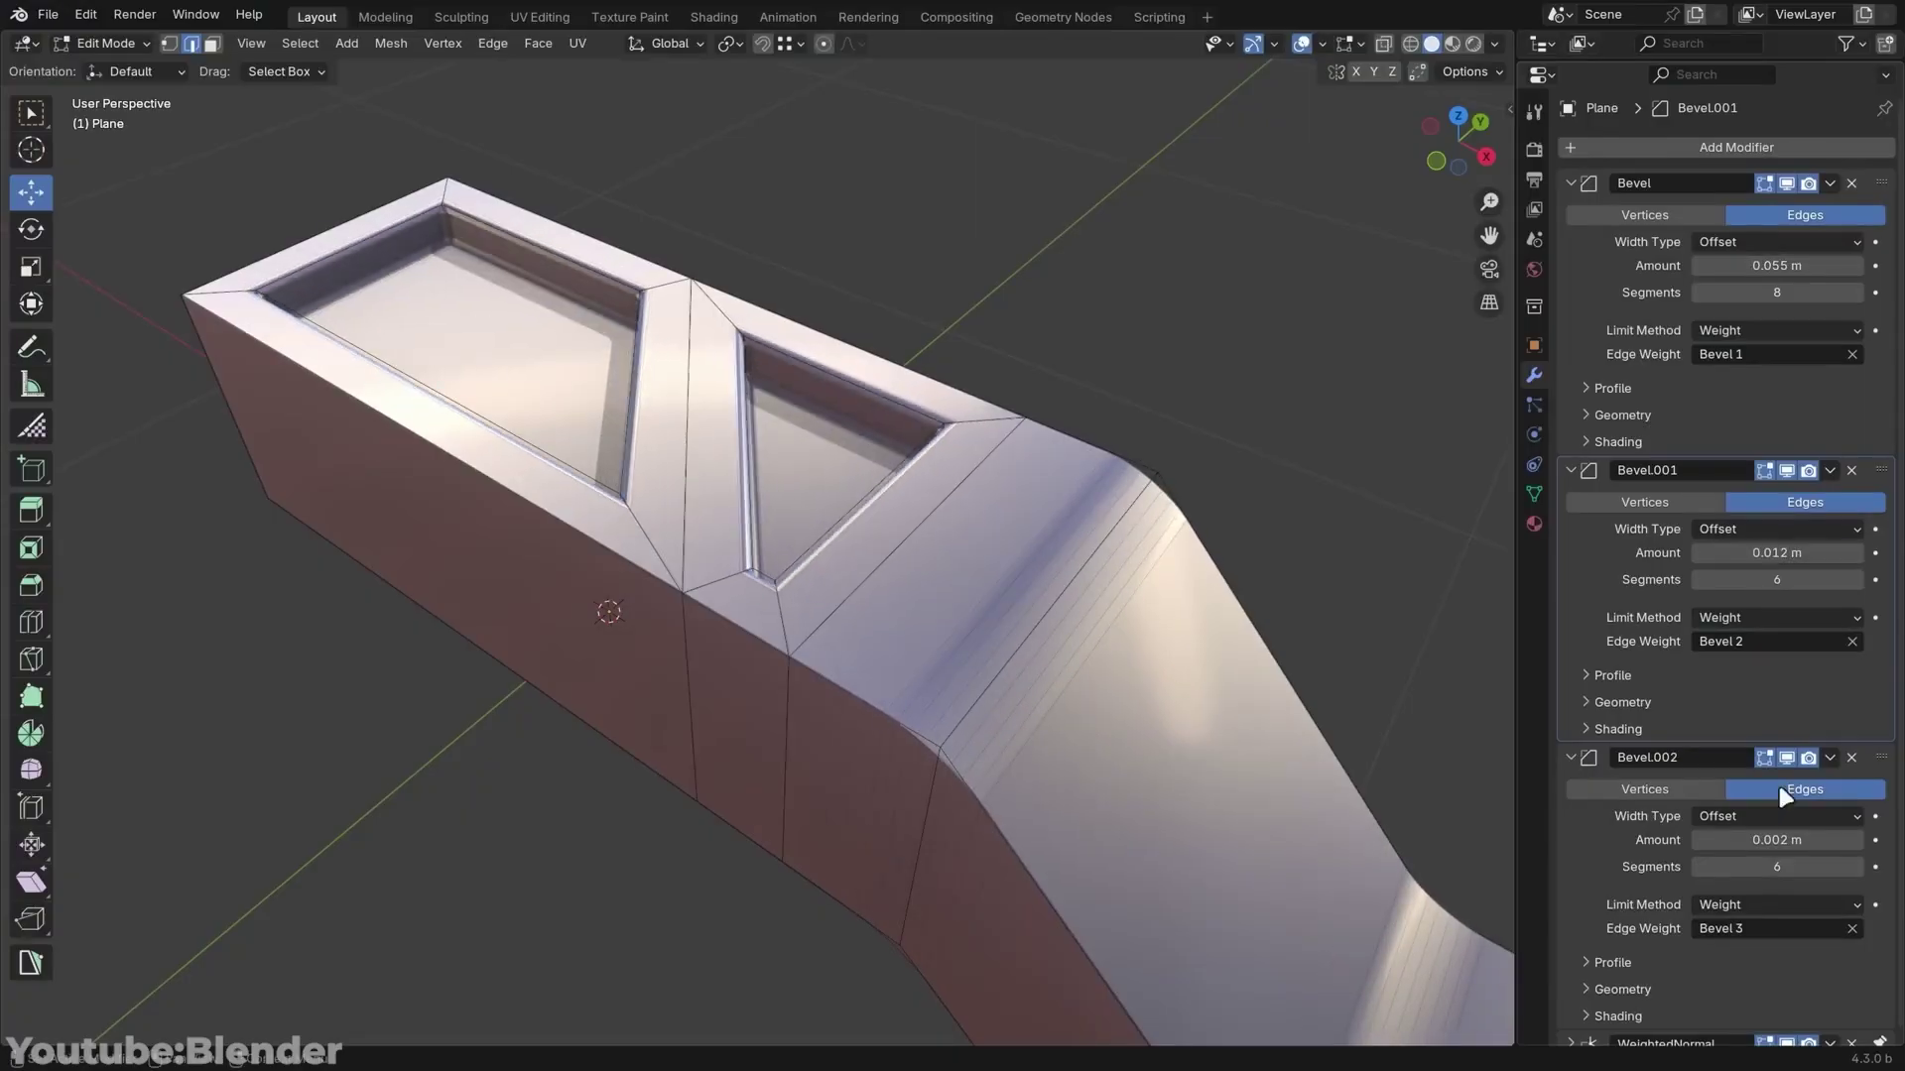
{"action": "left_click_drag", "start_coordinate": [1777, 840], "coordinate": [1865, 840]}
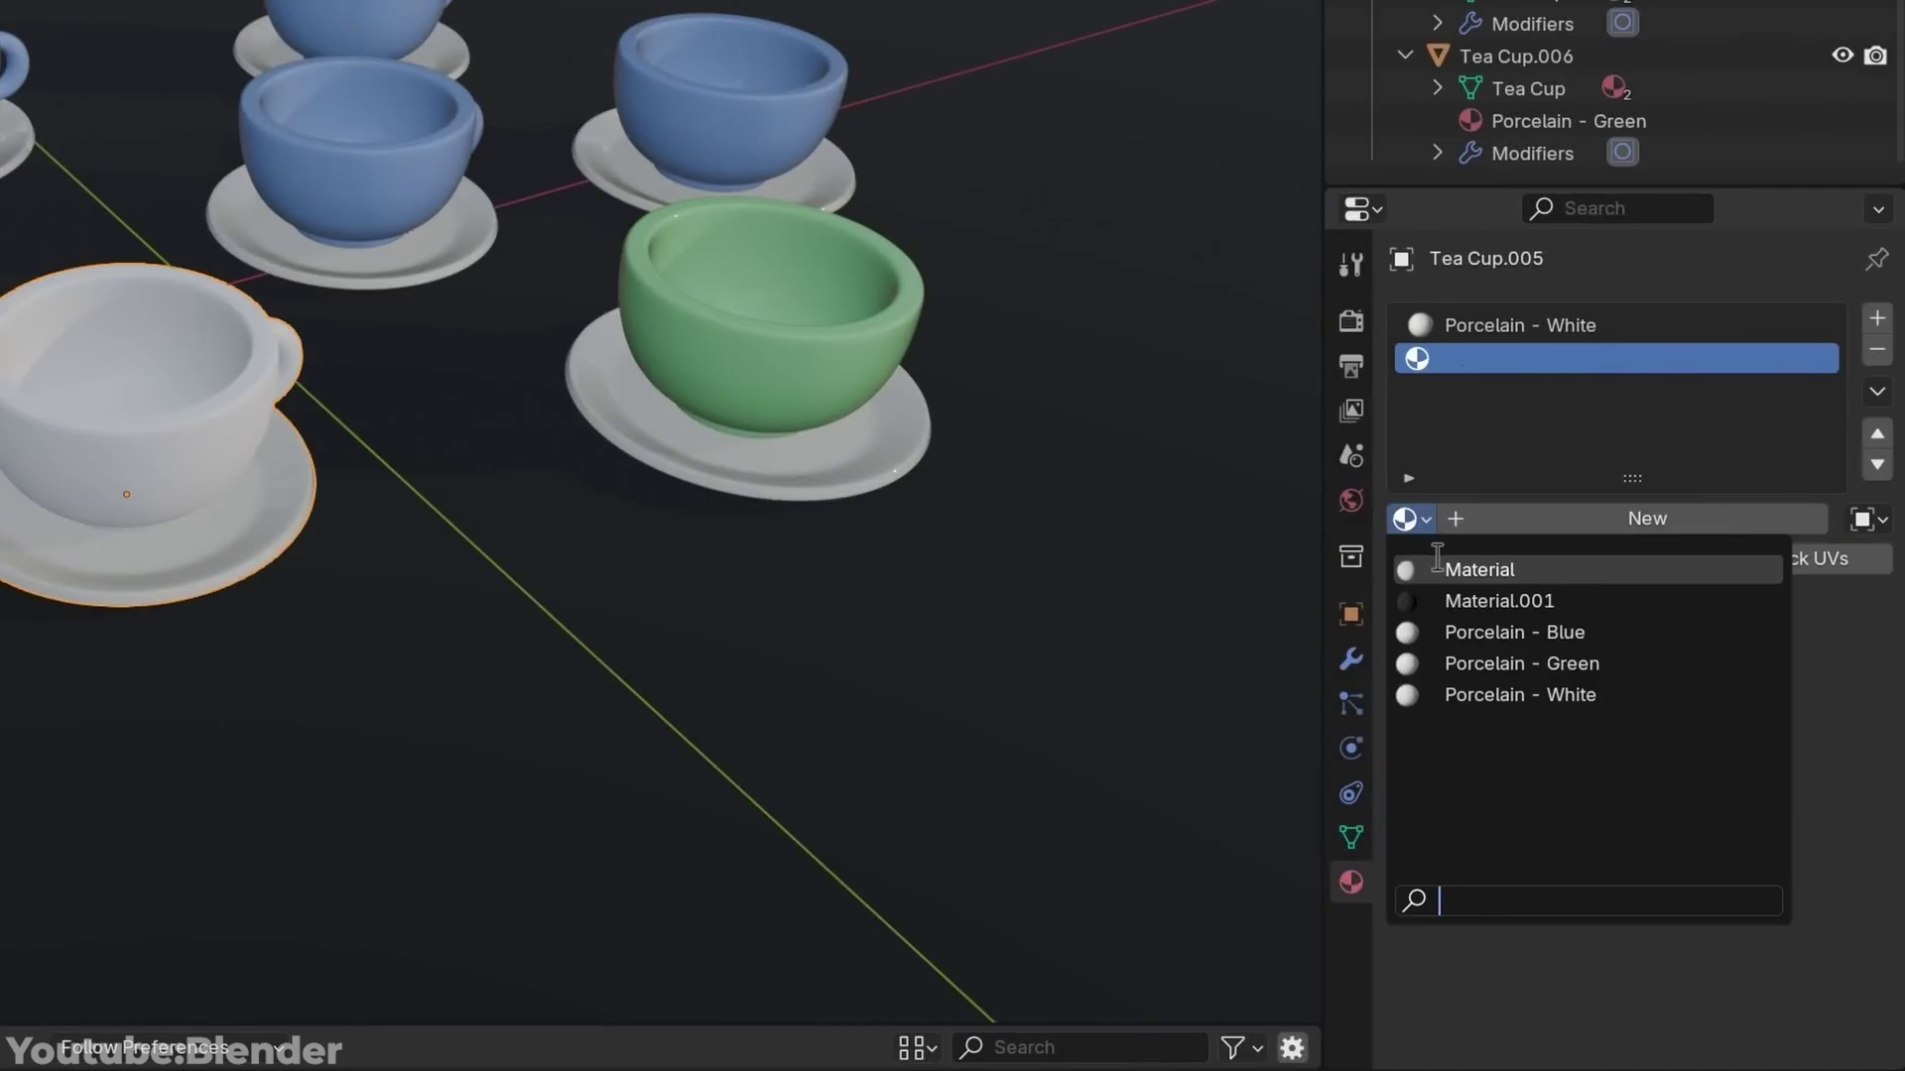
Step: Assign Porcelain - White and copy it to all the selected blue tea cups
{"action": "left_click", "coordinate": [1469, 629]}
{"action": "left_click", "coordinate": [1415, 519]}
{"action": "left_click", "coordinate": [1479, 697]}
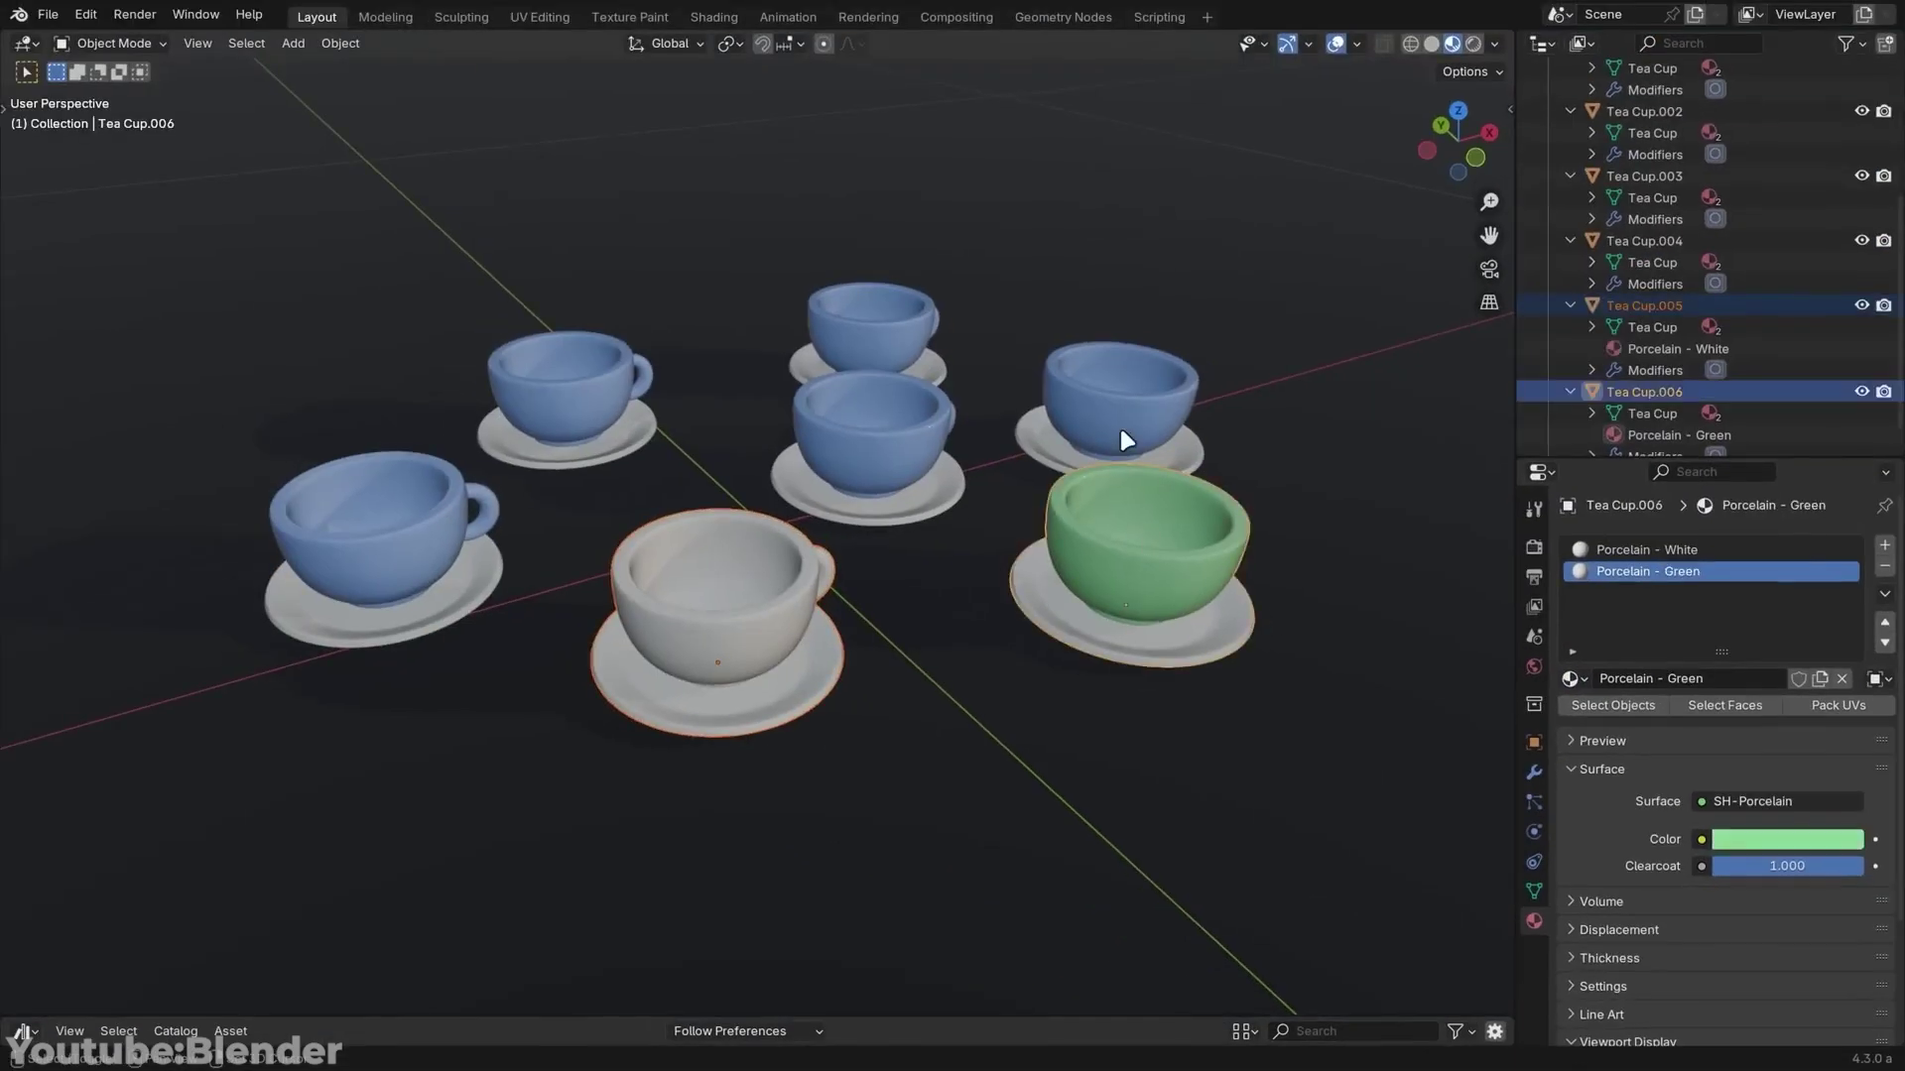
{"action": "left_click", "coordinate": [1126, 439], "text": "shift"}
{"action": "left_click", "coordinate": [868, 328], "text": "shift"}
{"action": "left_click", "coordinate": [869, 436], "text": "shift"}
{"action": "left_click", "coordinate": [599, 435], "text": "shift"}
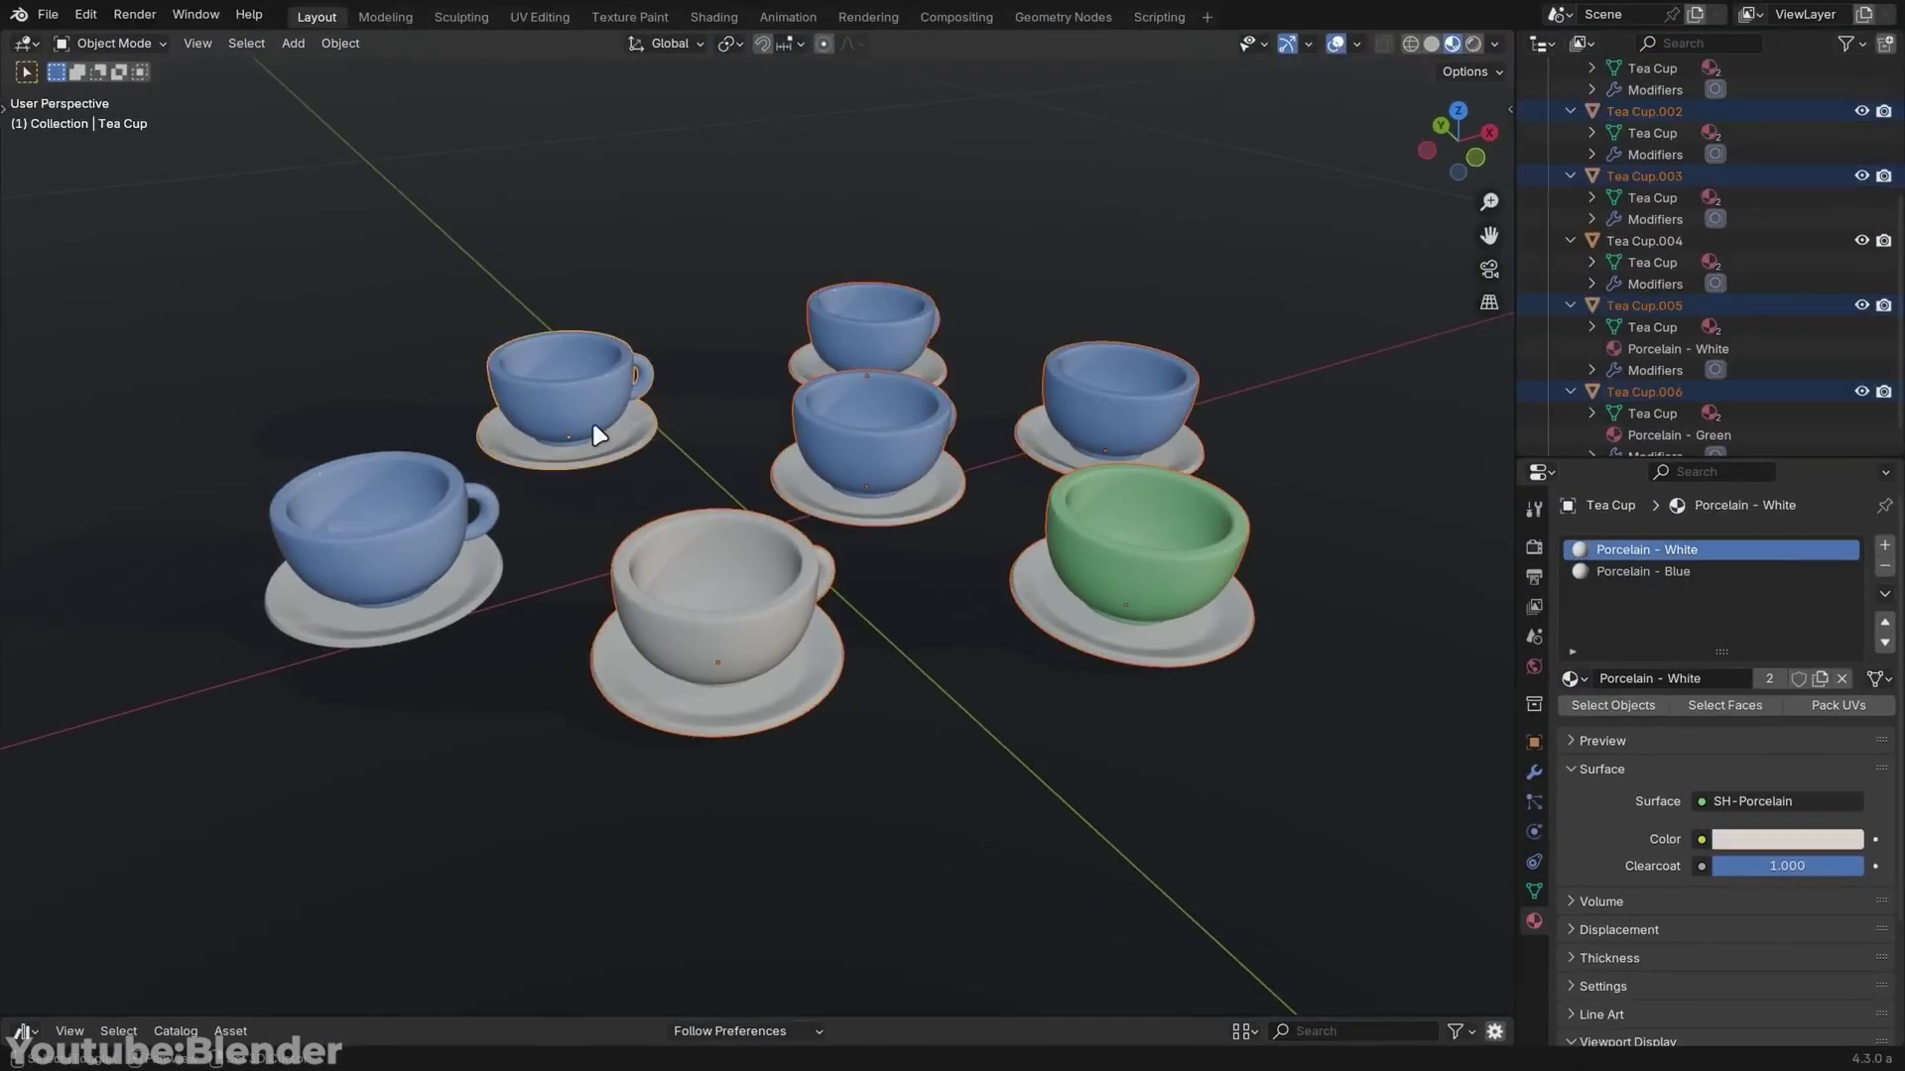
{"action": "left_click", "coordinate": [1842, 640]}
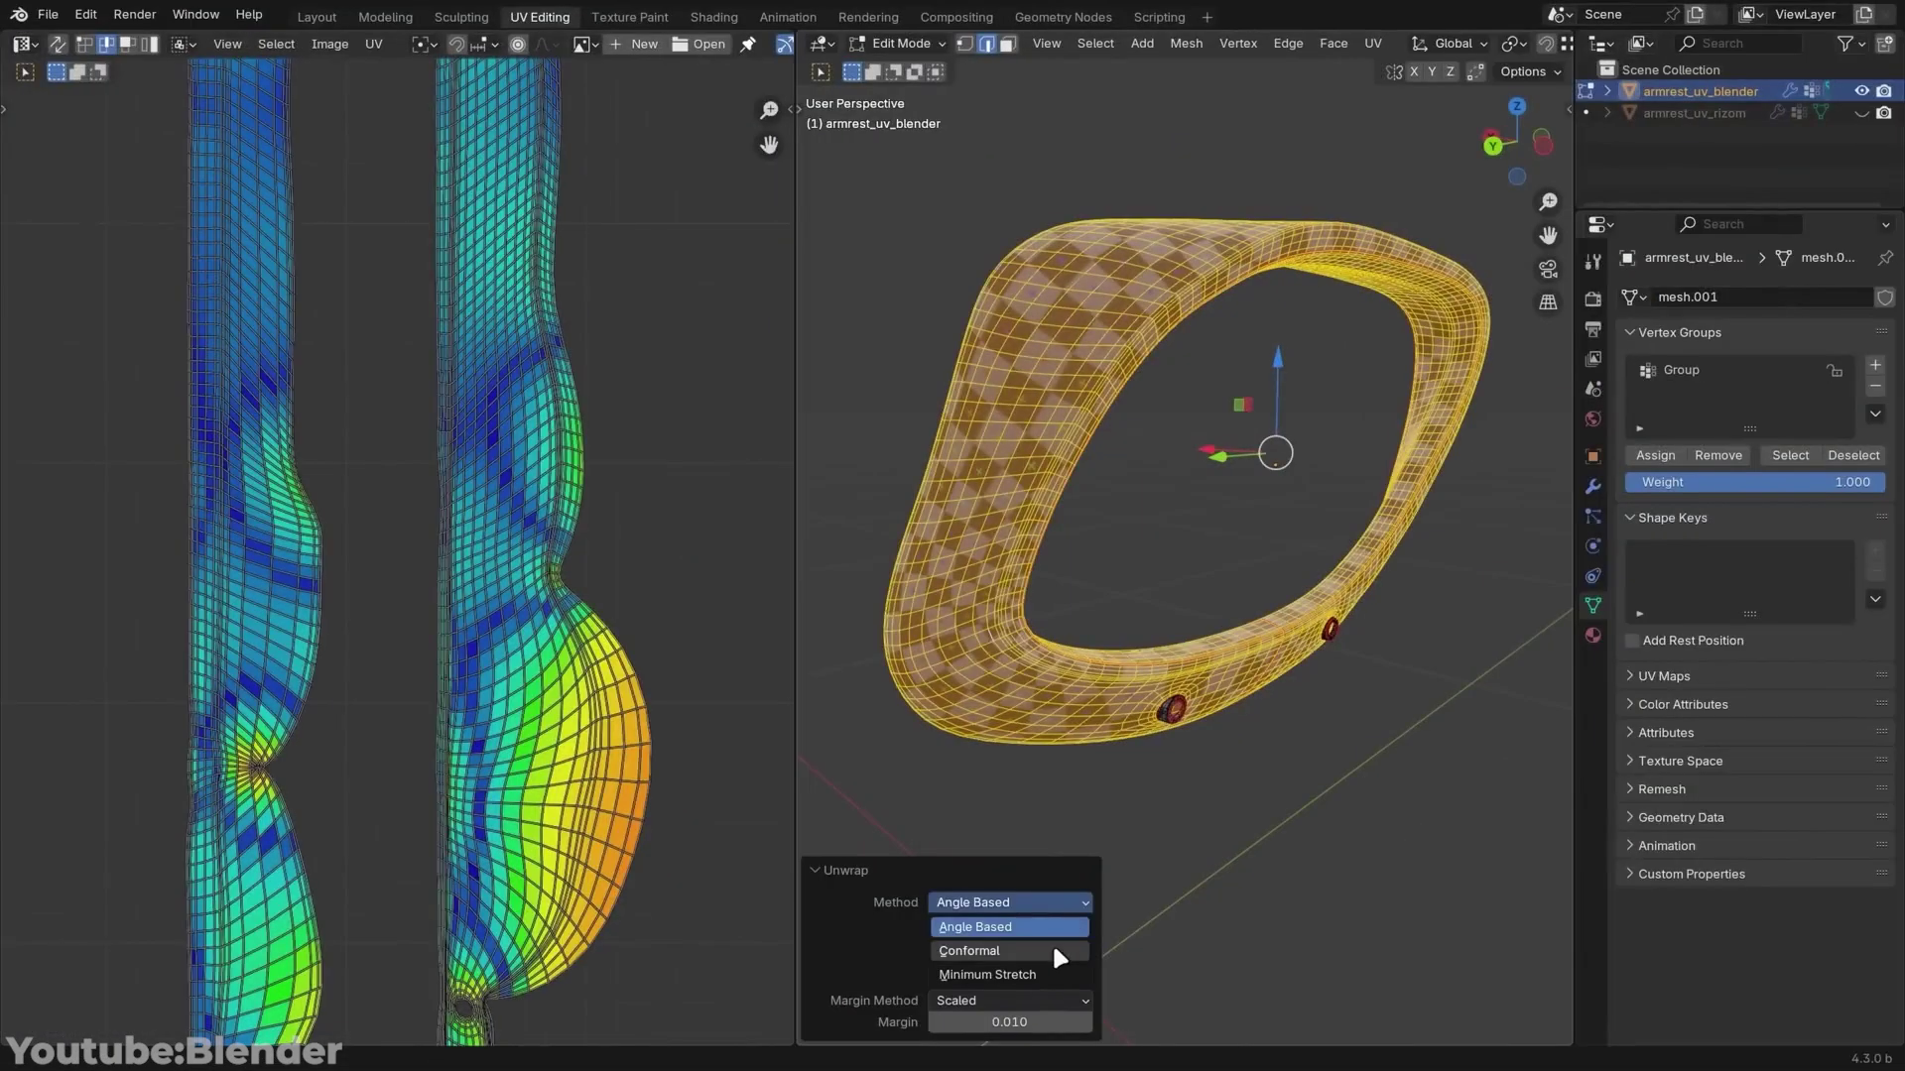
Step: Re-unwrap the armrest with the Minimum Stretch method and more iterations
{"action": "left_click", "coordinate": [1016, 972]}
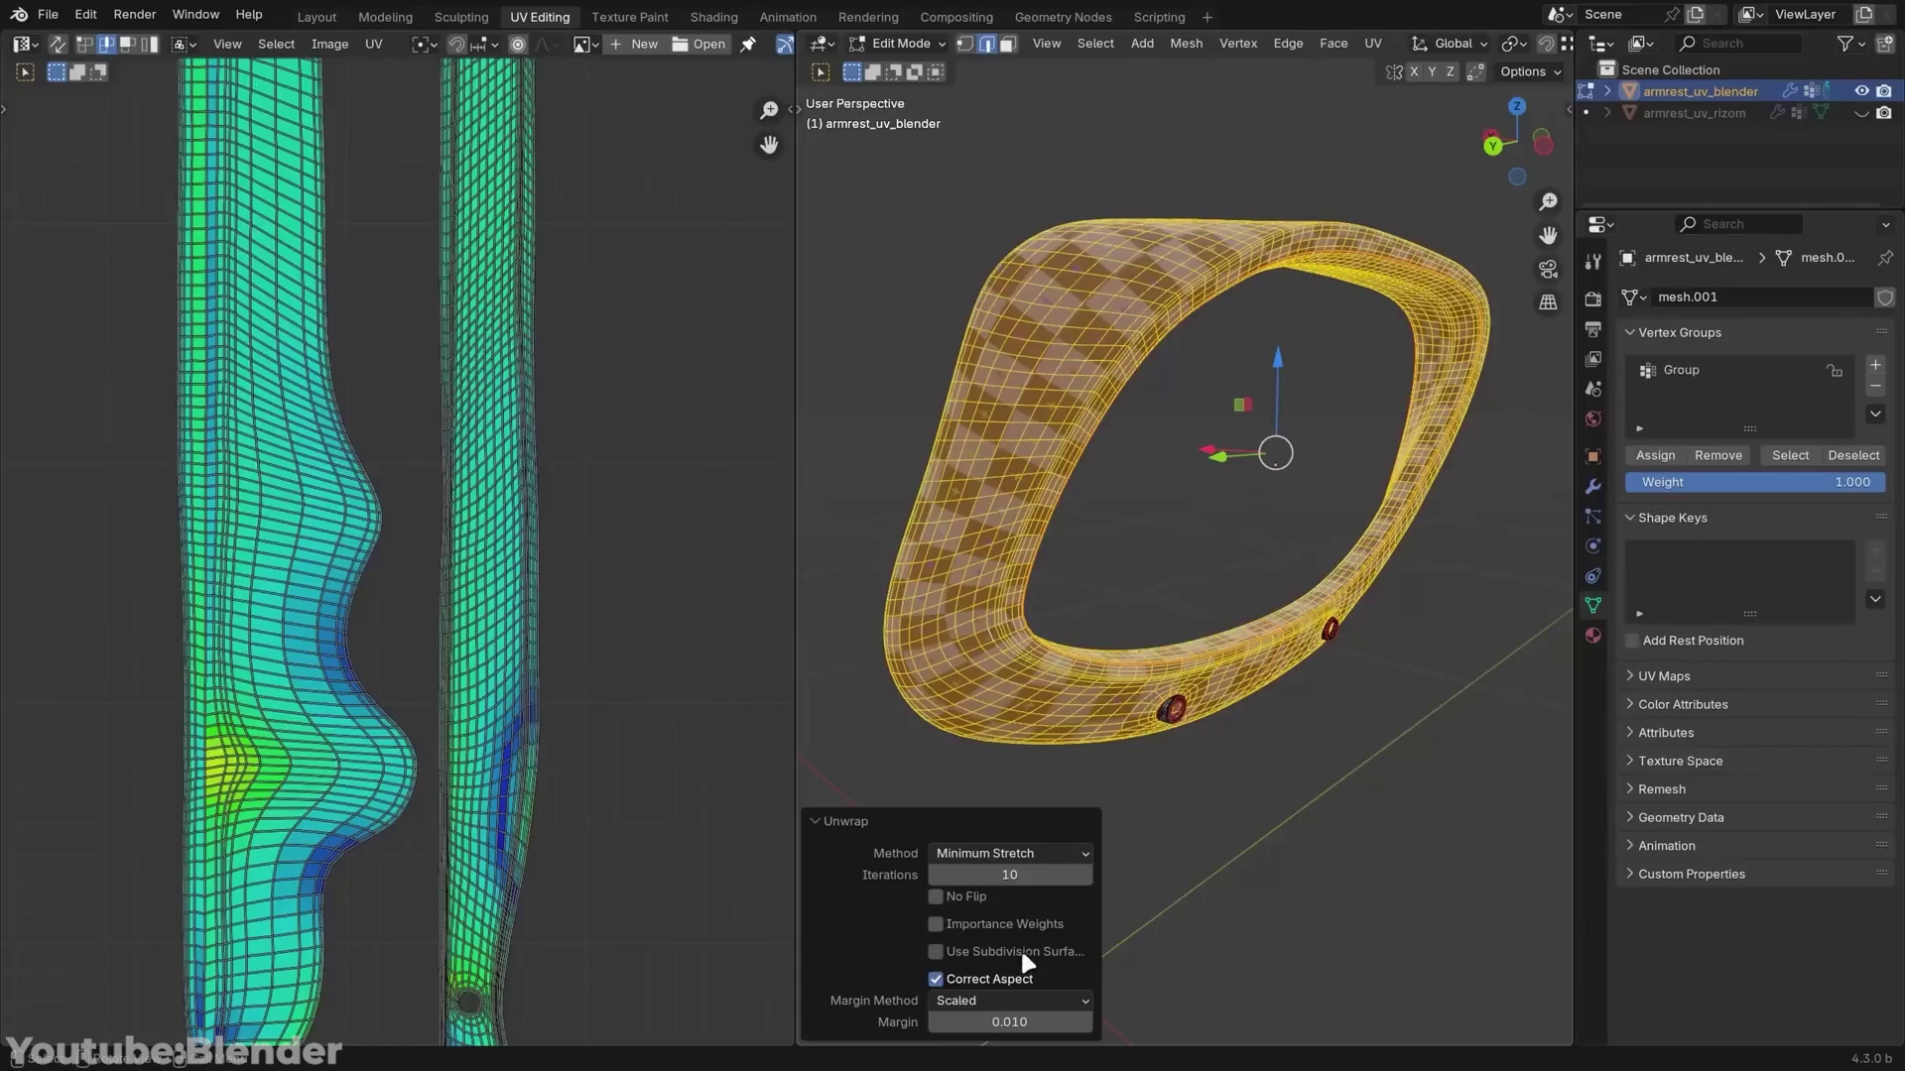
{"action": "left_click_drag", "start_coordinate": [1016, 875], "coordinate": [1021, 875]}
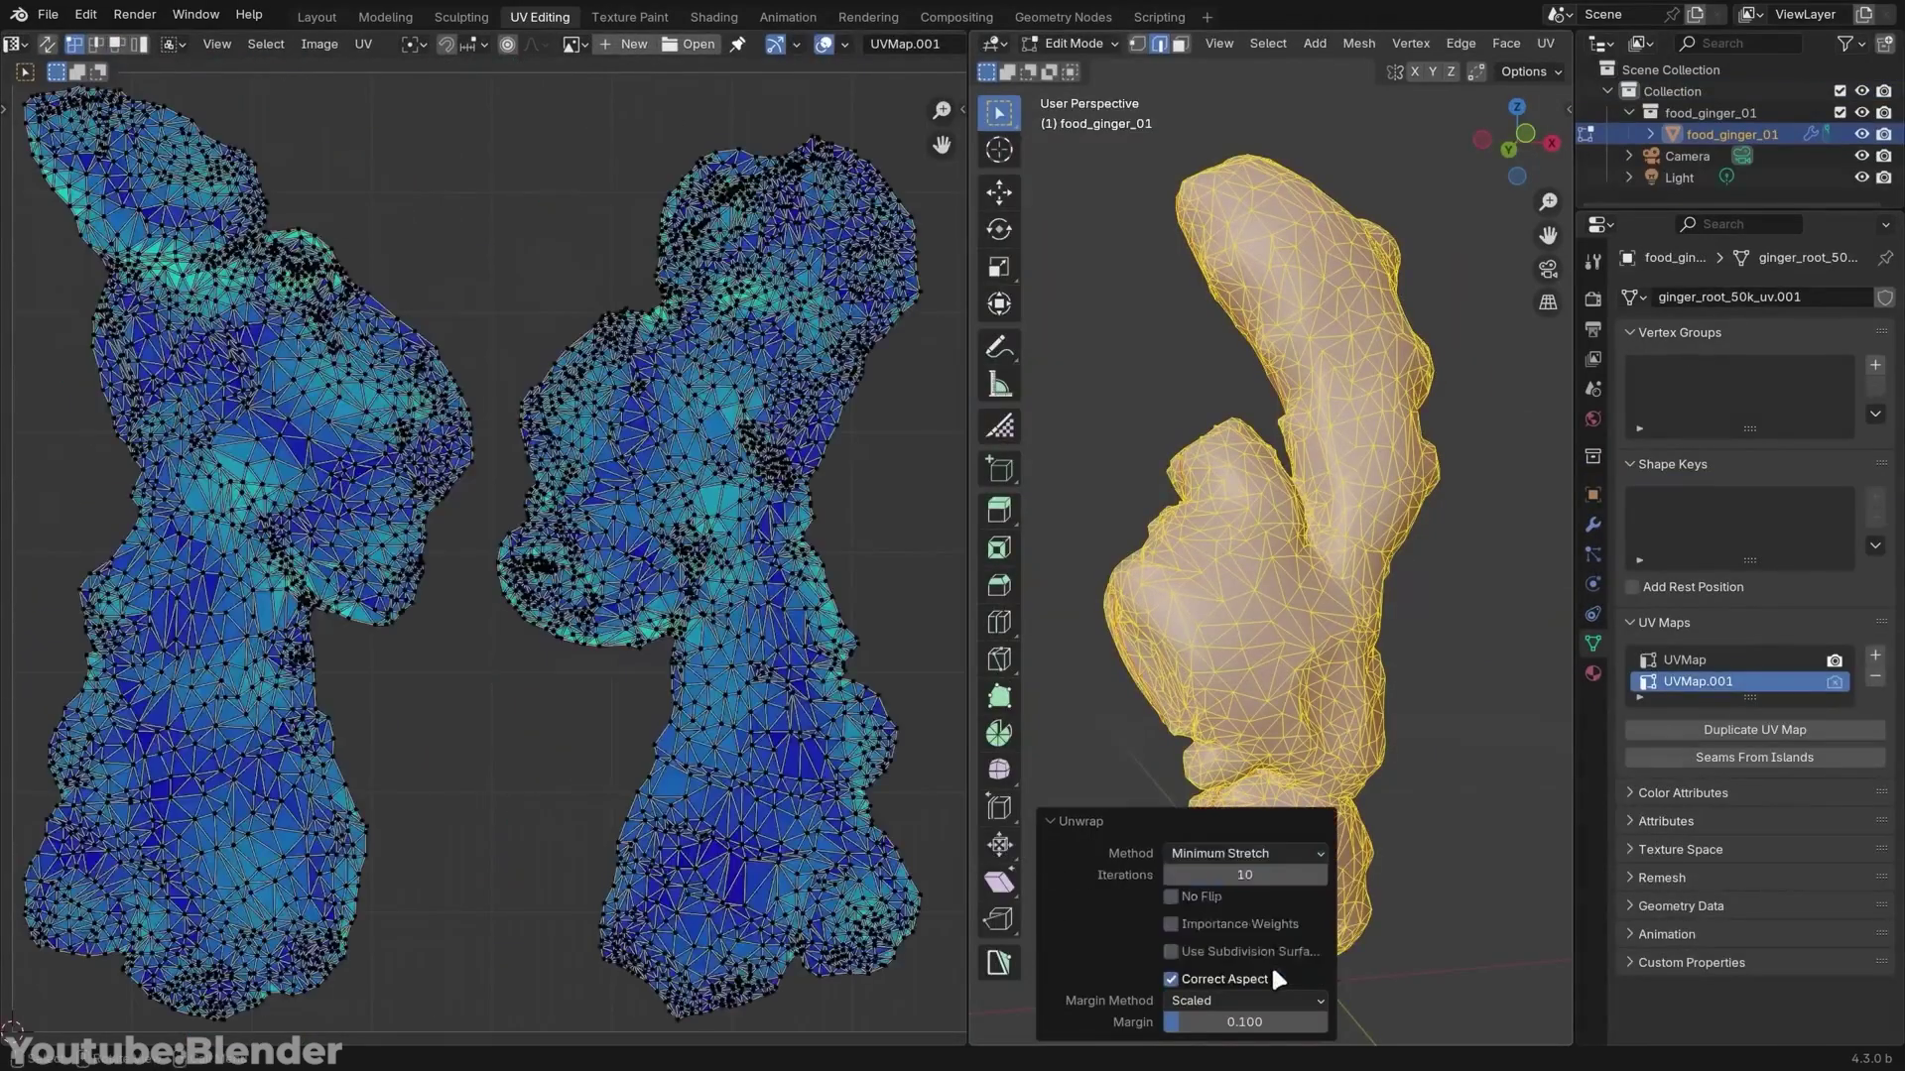
{"action": "left_click", "coordinate": [1255, 877]}
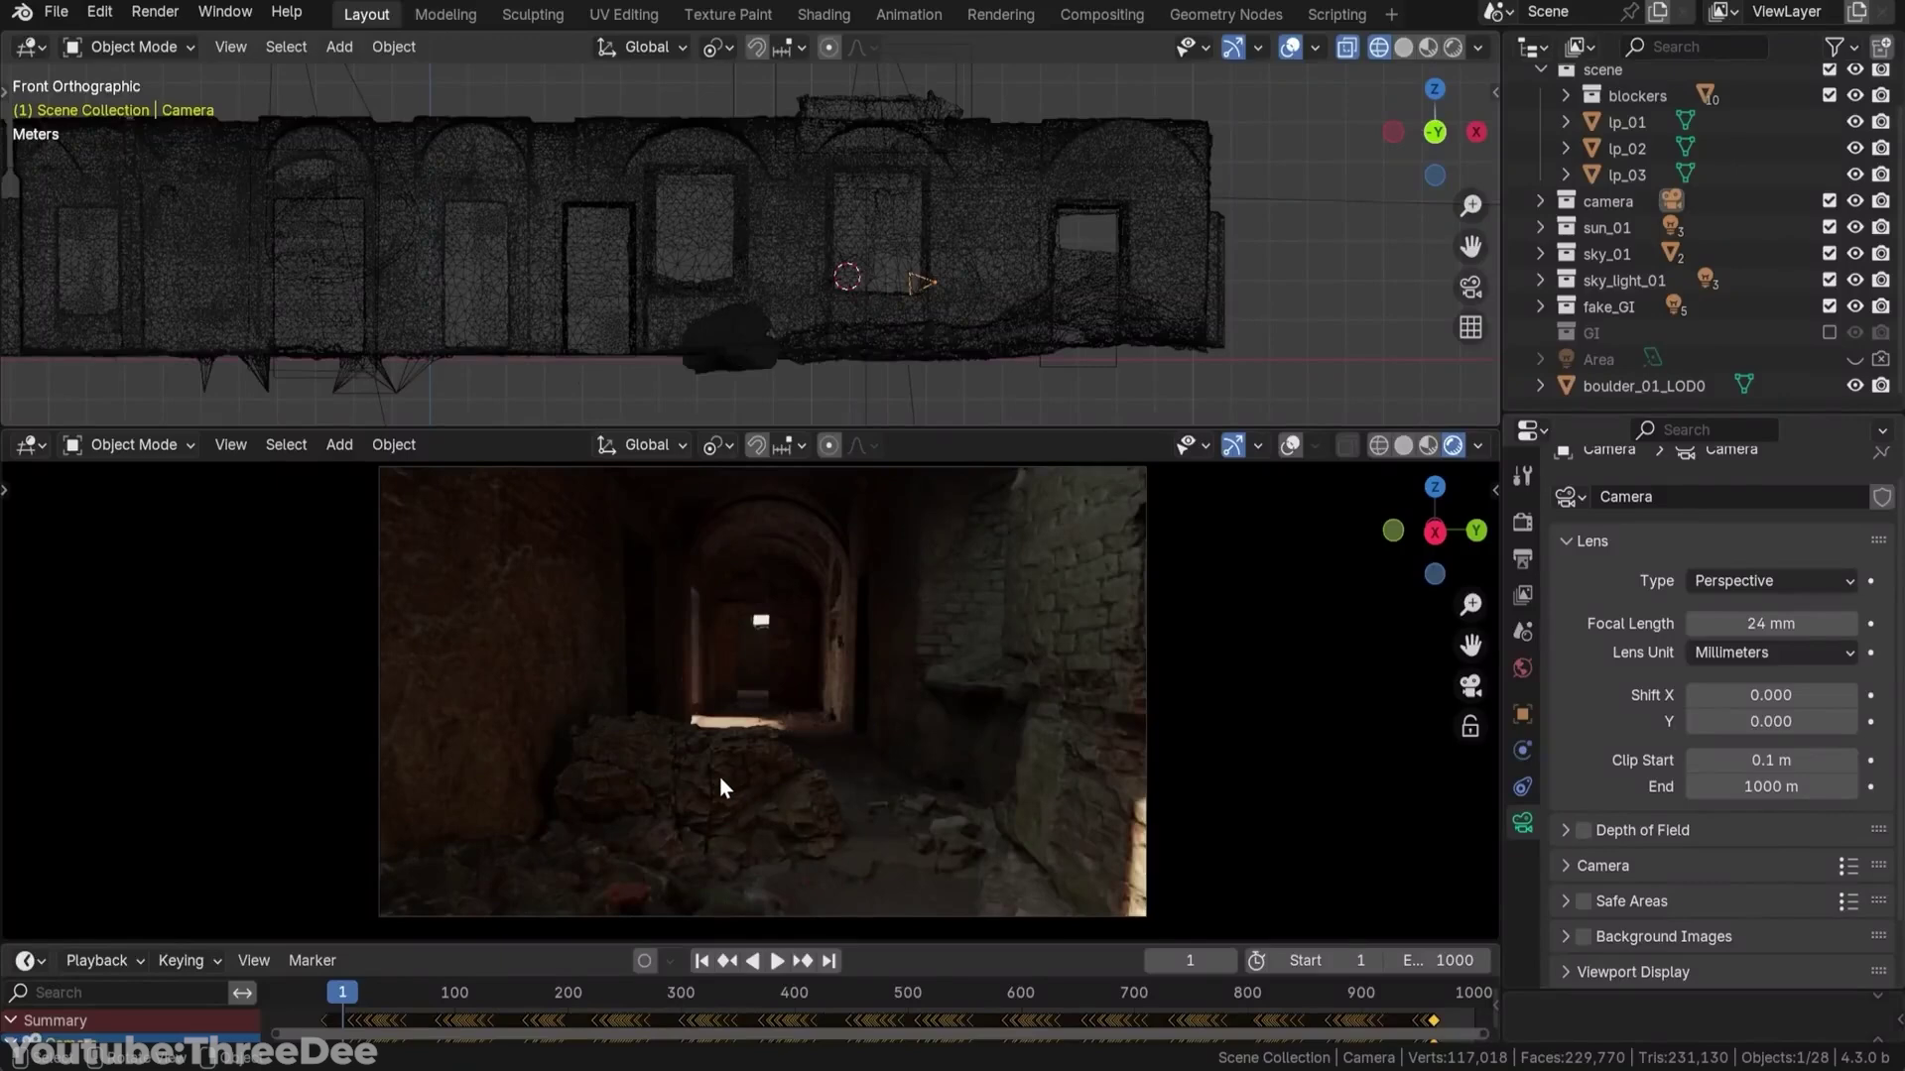
Step: Switch the brush to Flatten/Contrast, then search the brush picker for 'clay'
{"action": "left_click", "coordinate": [722, 787]}
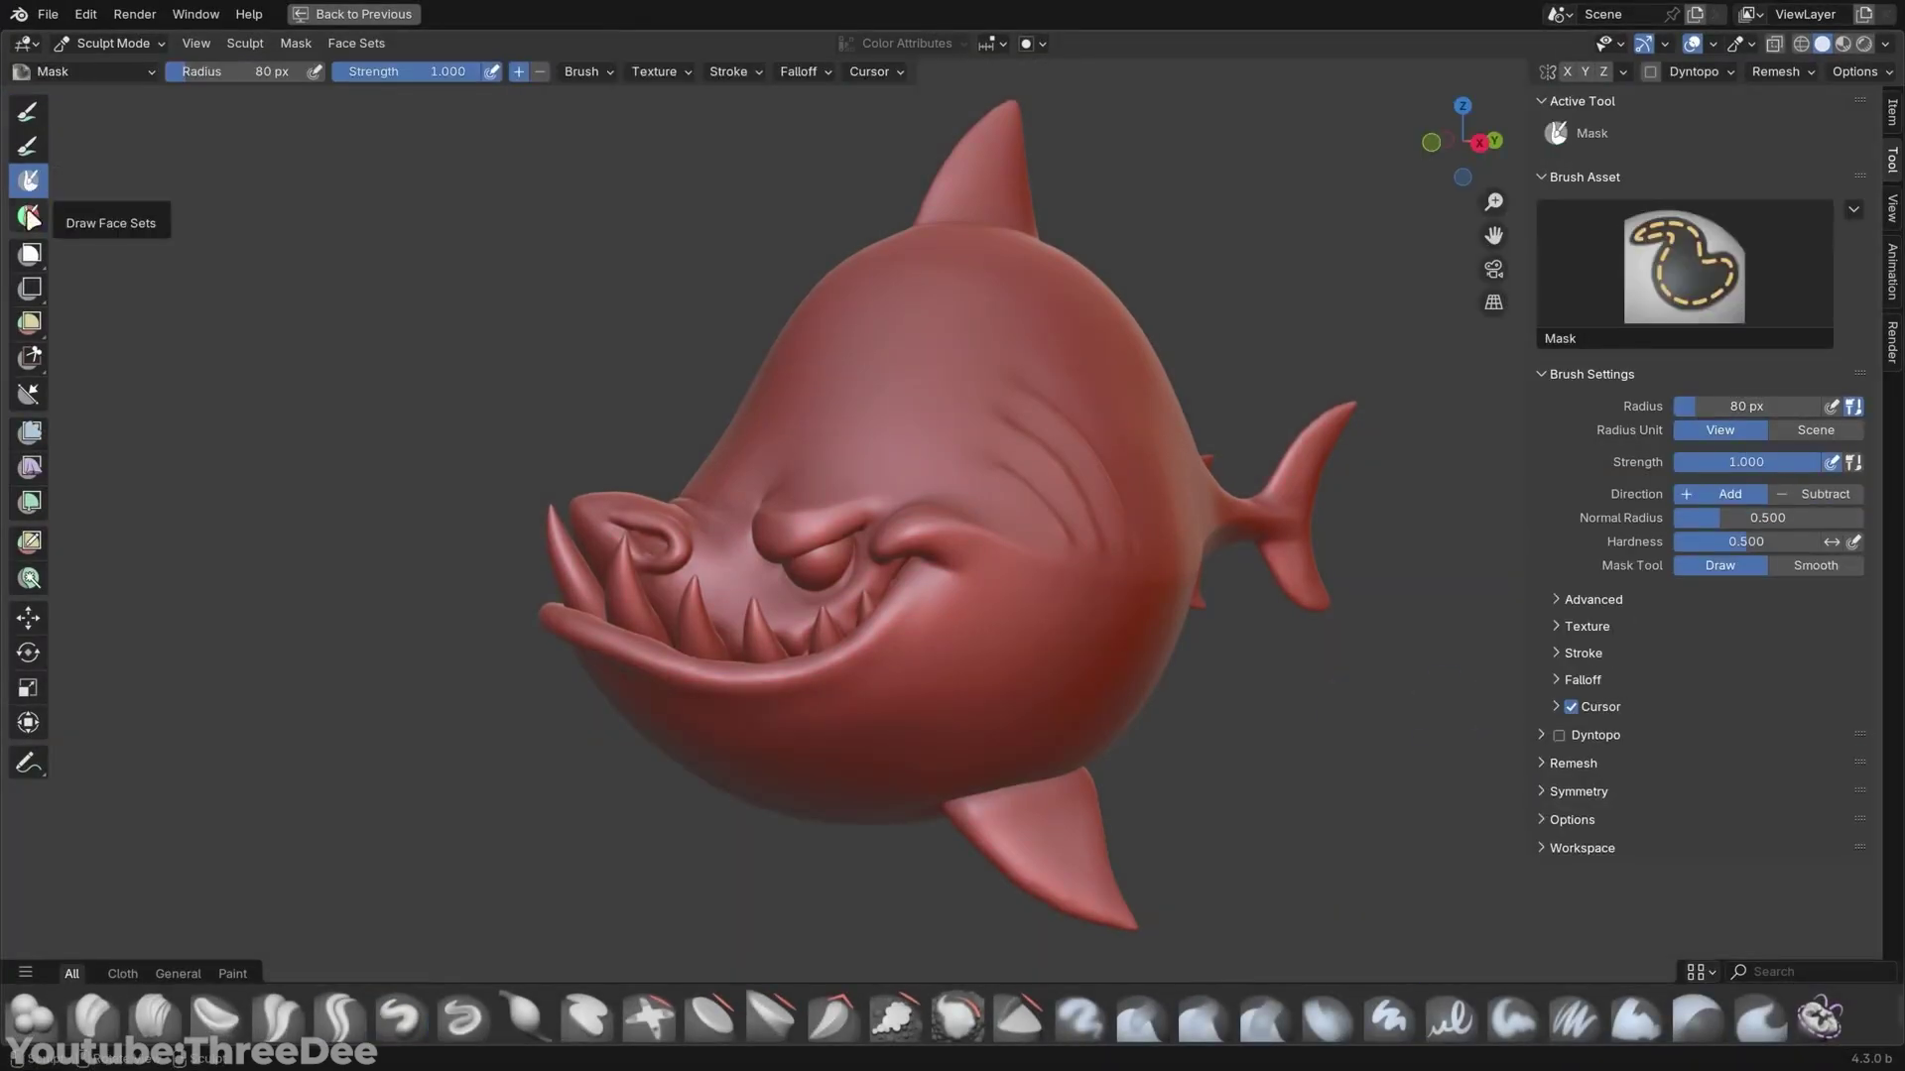
{"action": "left_click", "coordinate": [30, 216]}
{"action": "left_click", "coordinate": [701, 882]}
{"action": "left_click", "coordinate": [84, 72]}
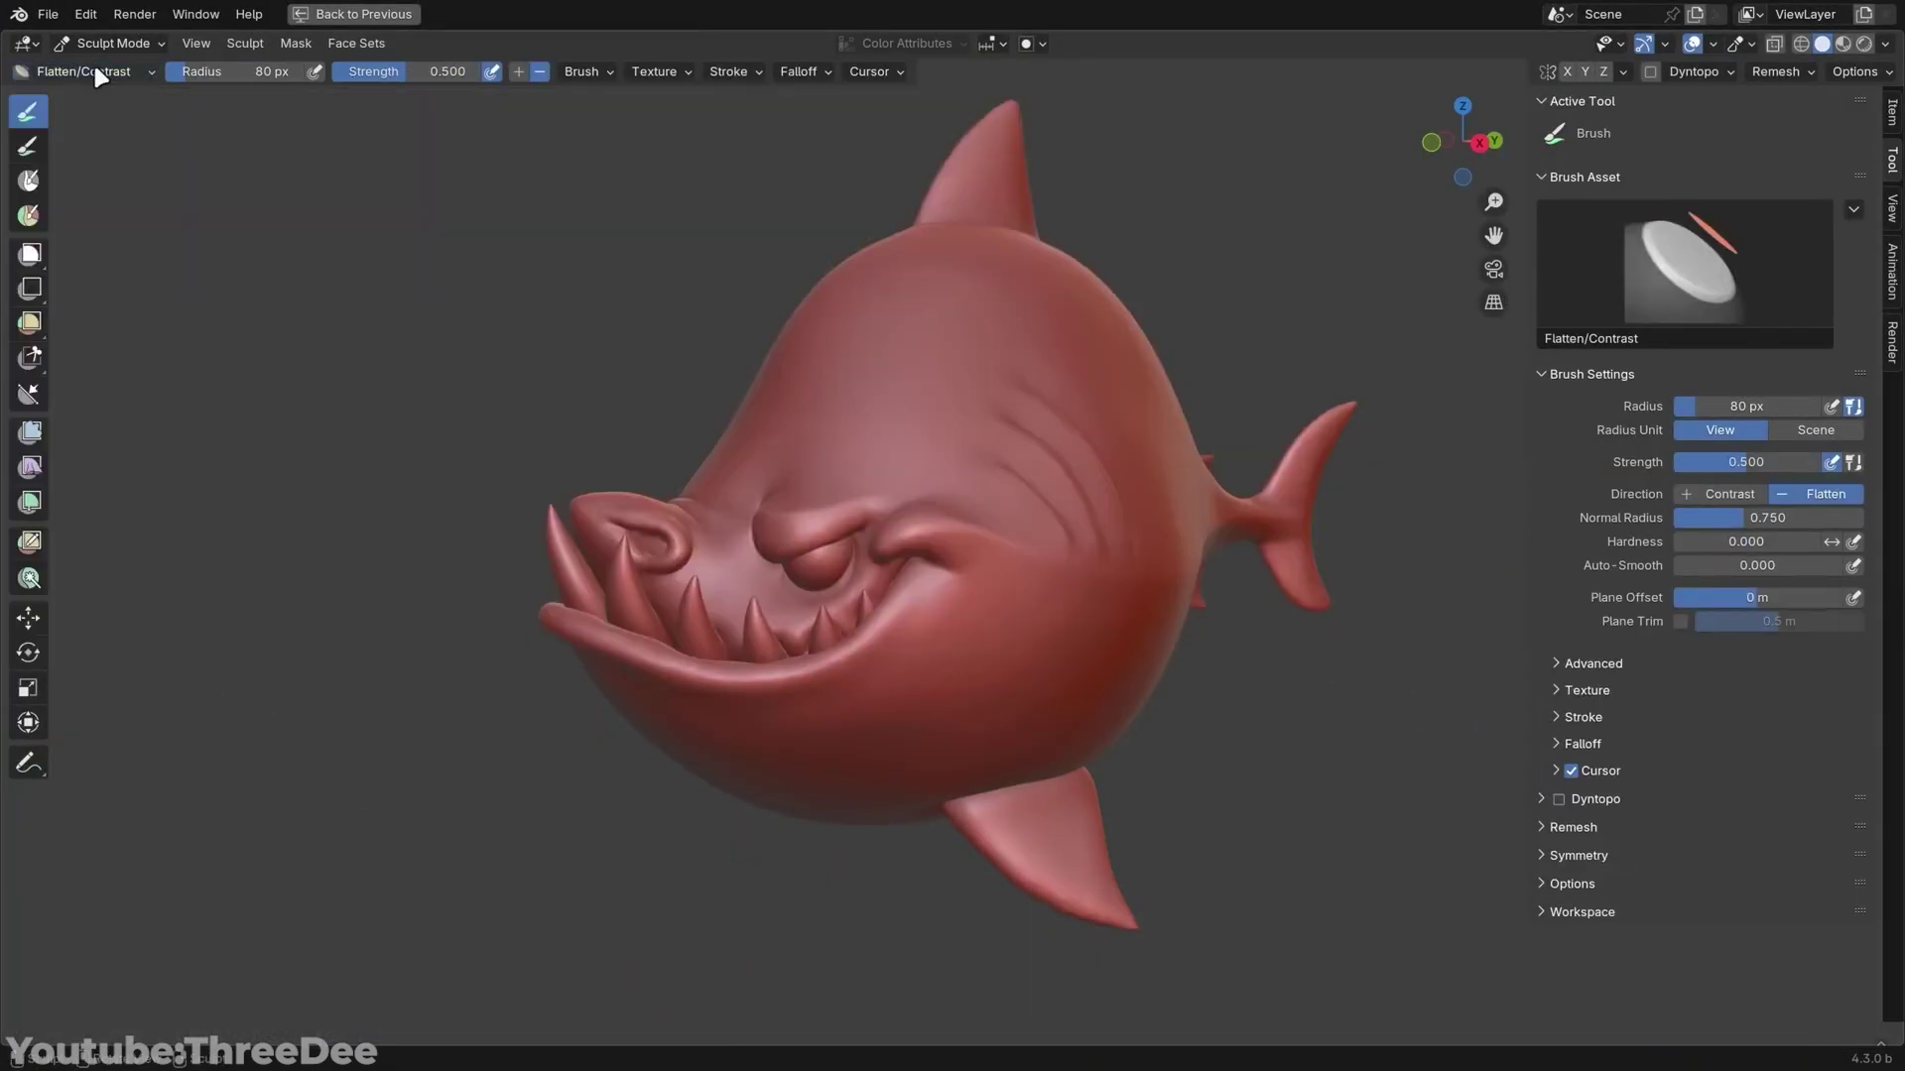
{"action": "left_click", "coordinate": [100, 75]}
{"action": "type", "text": "clay"}
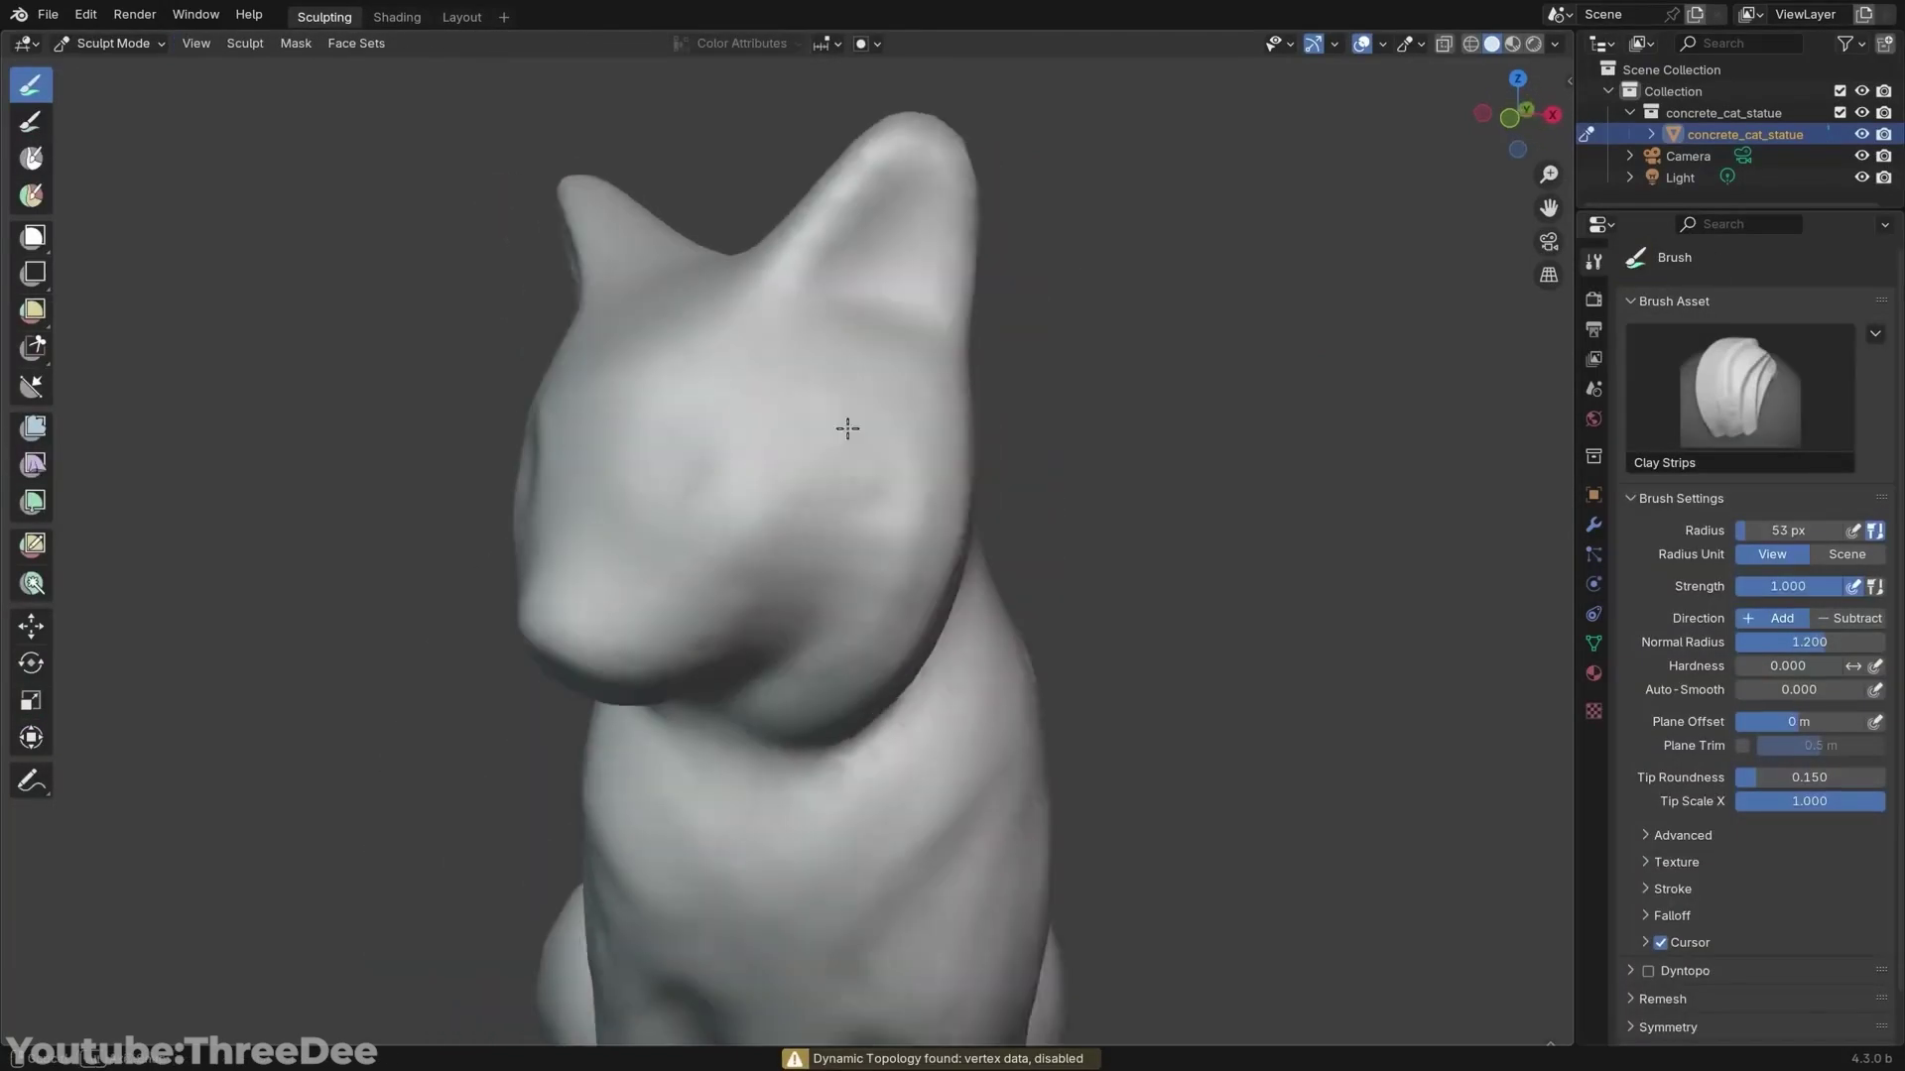
Step: Switch to Lasso Face Set and outline a face set region on the cat
{"action": "left_click", "coordinate": [1677, 300]}
{"action": "left_click", "coordinate": [1683, 328]}
{"action": "left_click", "coordinate": [1663, 387]}
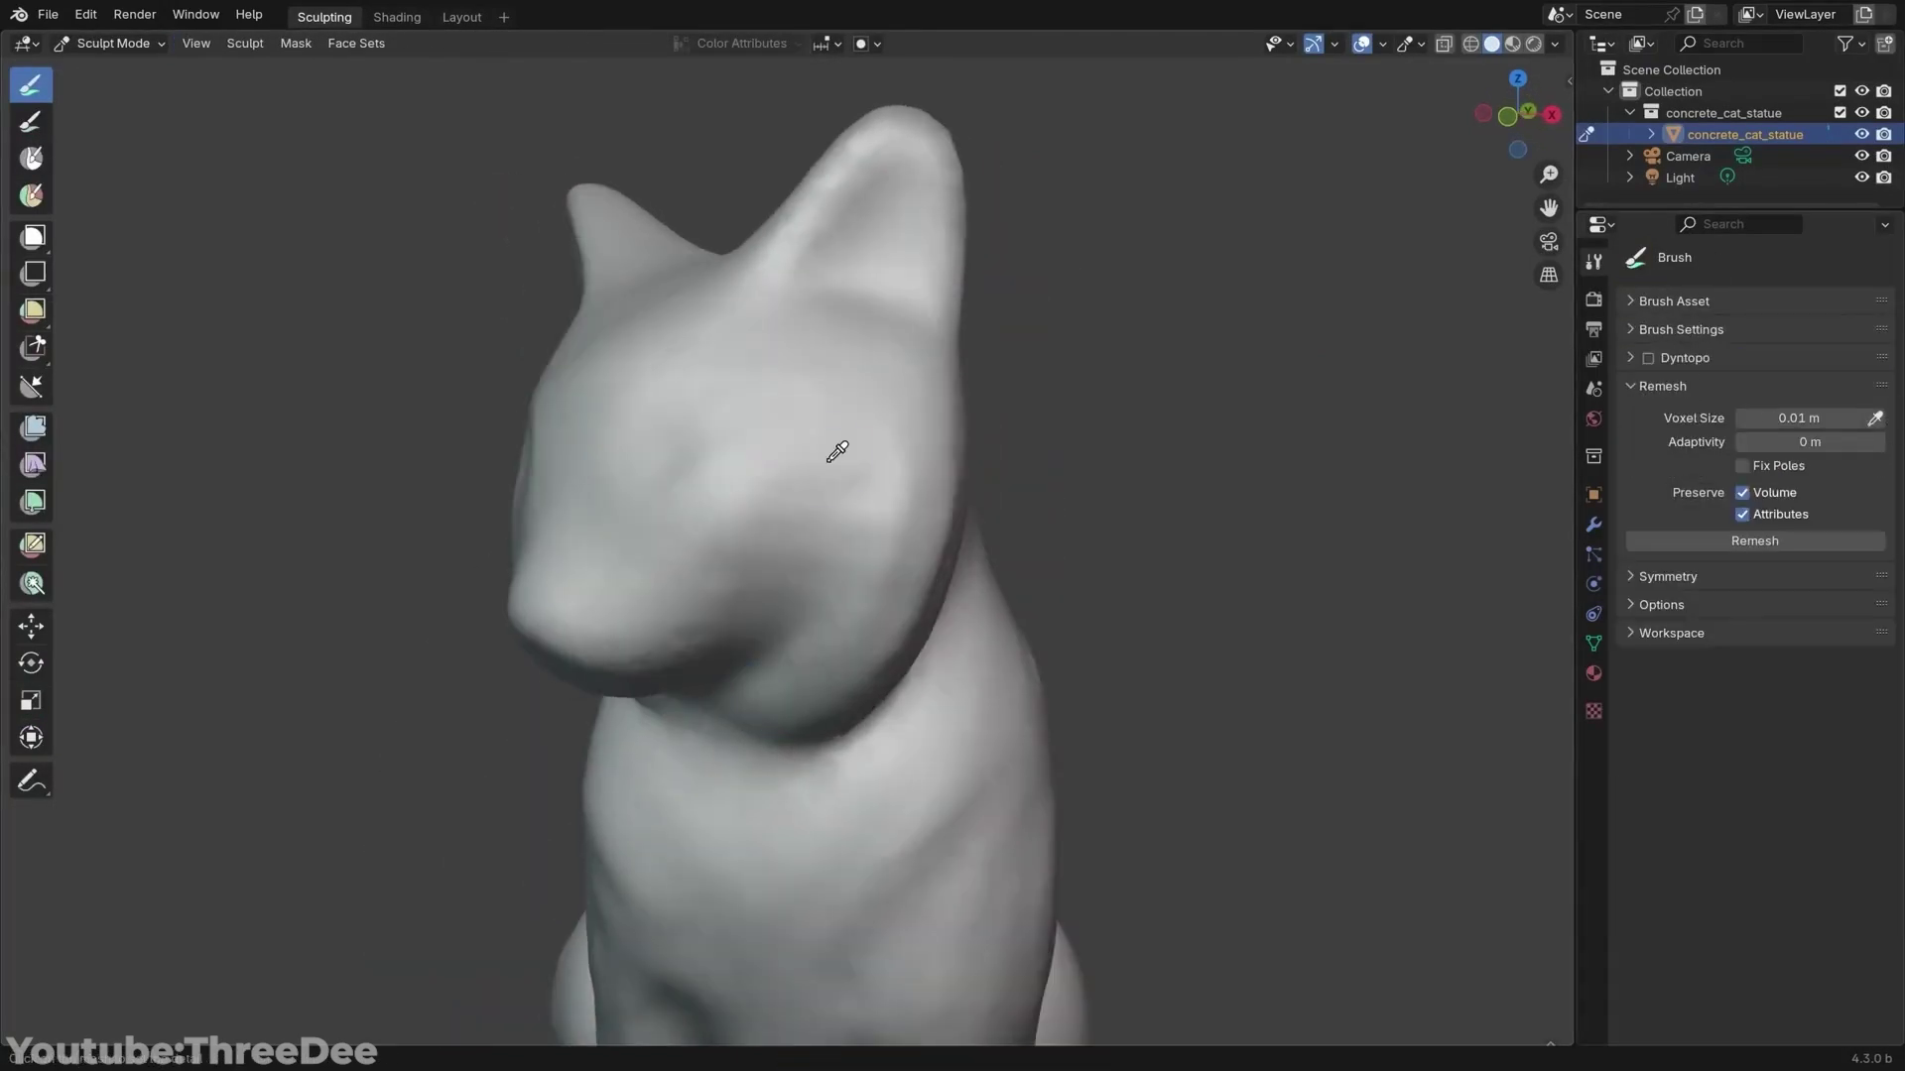
{"action": "left_click_drag", "start_coordinate": [964, 101], "coordinate": [510, 283]}
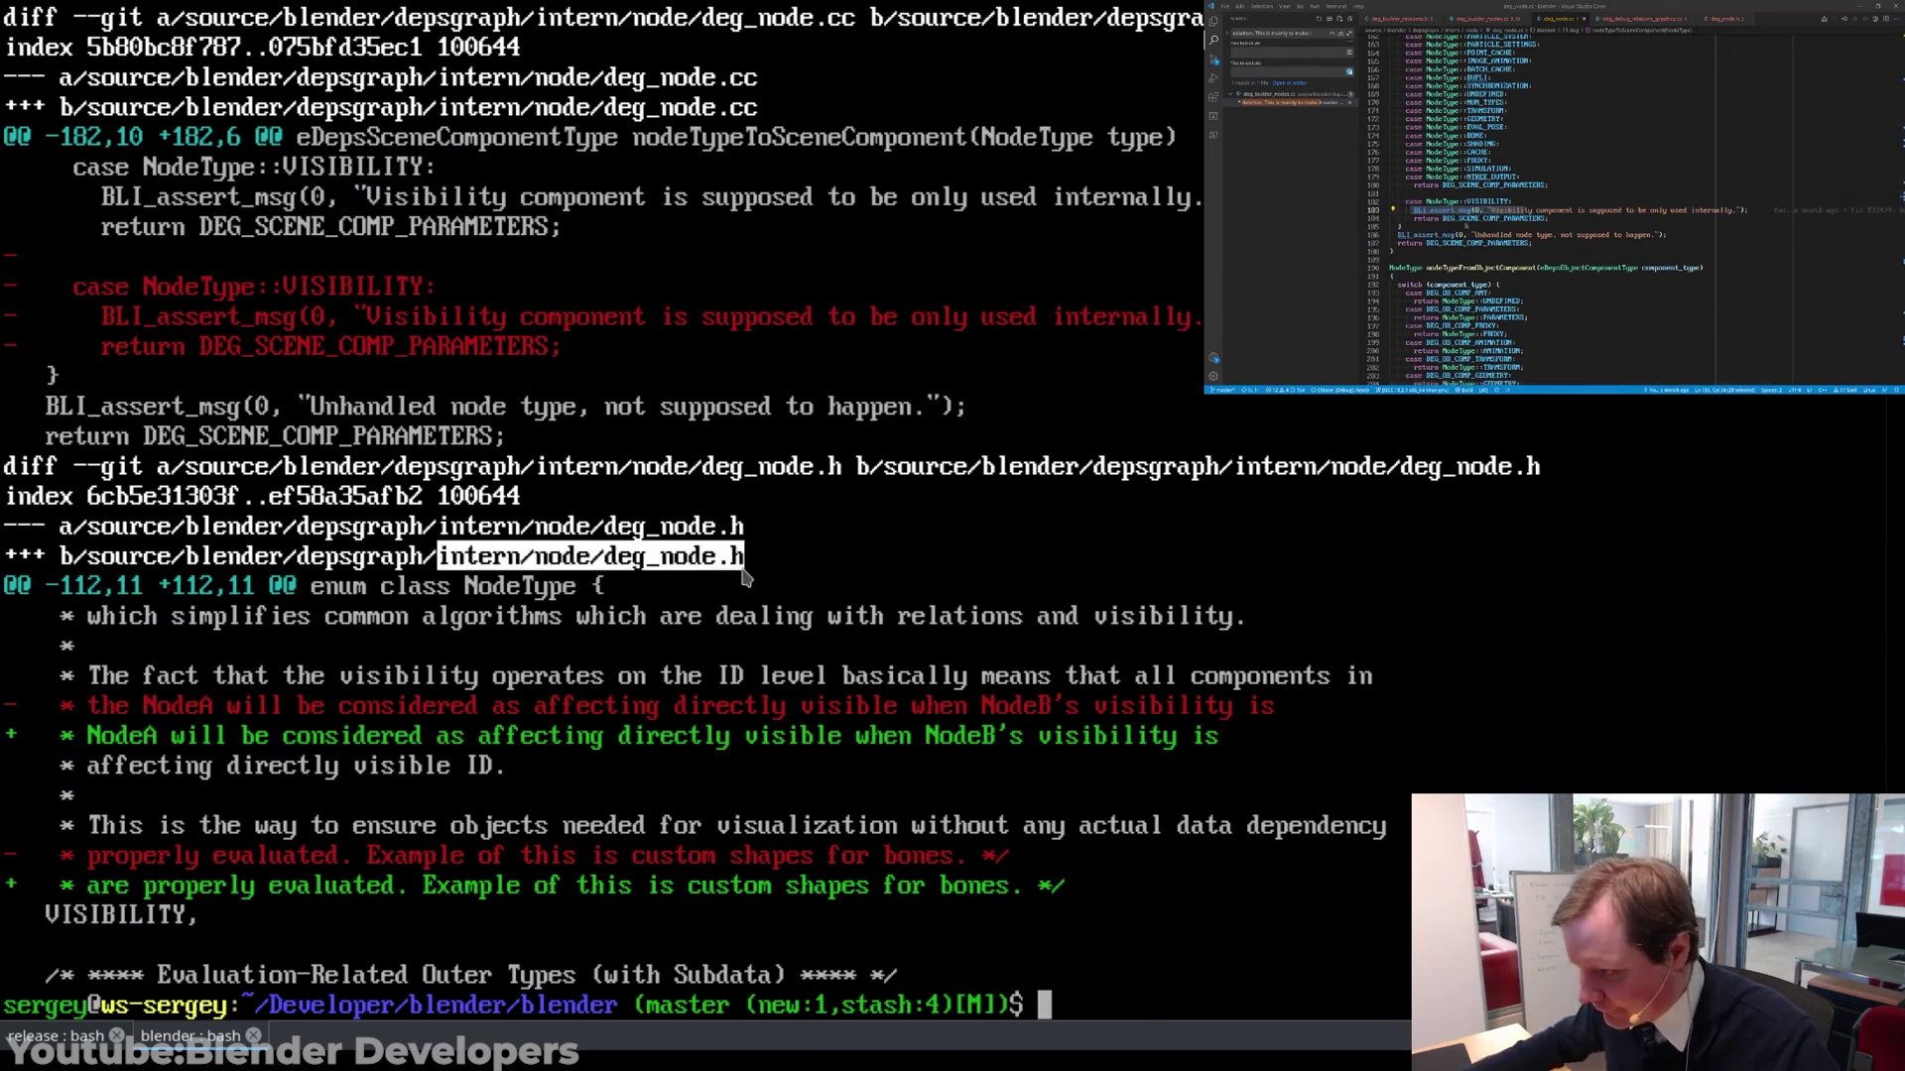
Step: Rerun git diff on the changed comment line and check git status
{"action": "left_click_drag", "start_coordinate": [144, 705], "coordinate": [478, 705]}
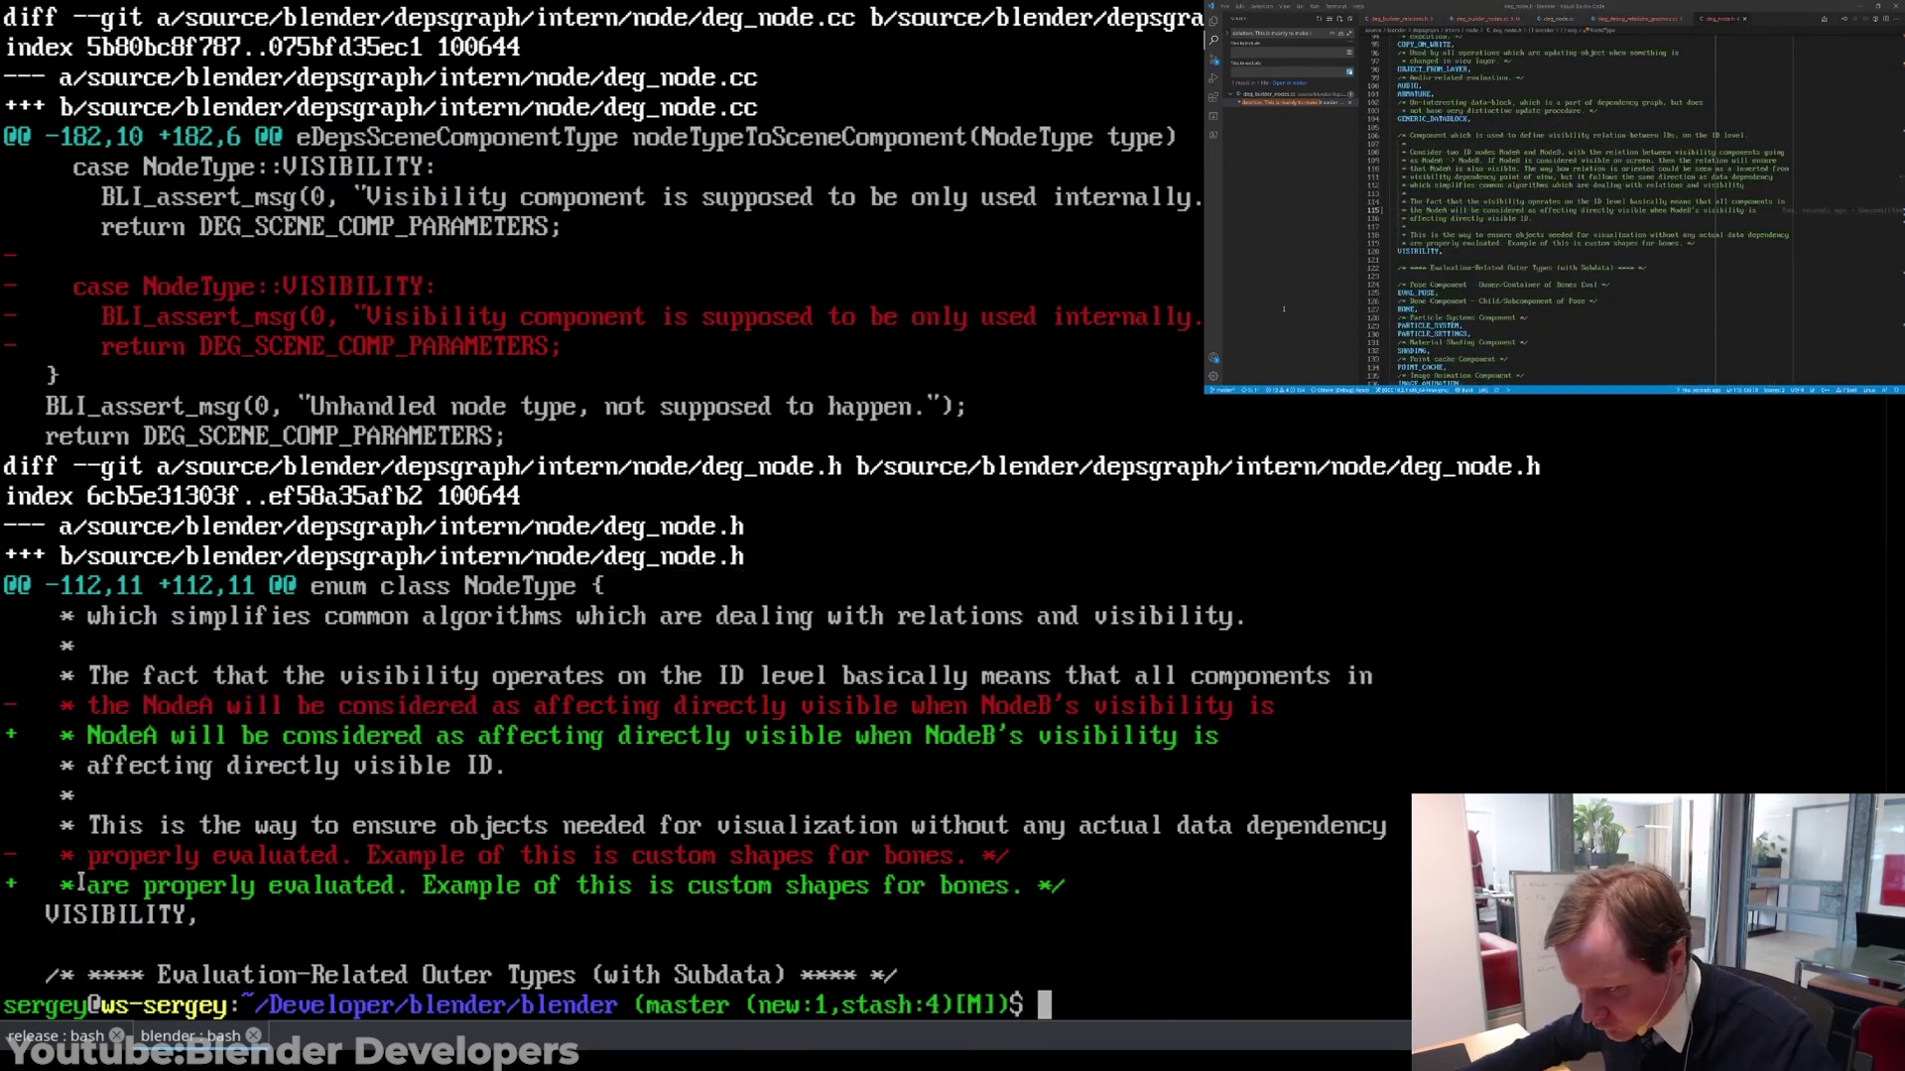
{"action": "key", "text": "Up"}
{"action": "key", "text": "Return"}
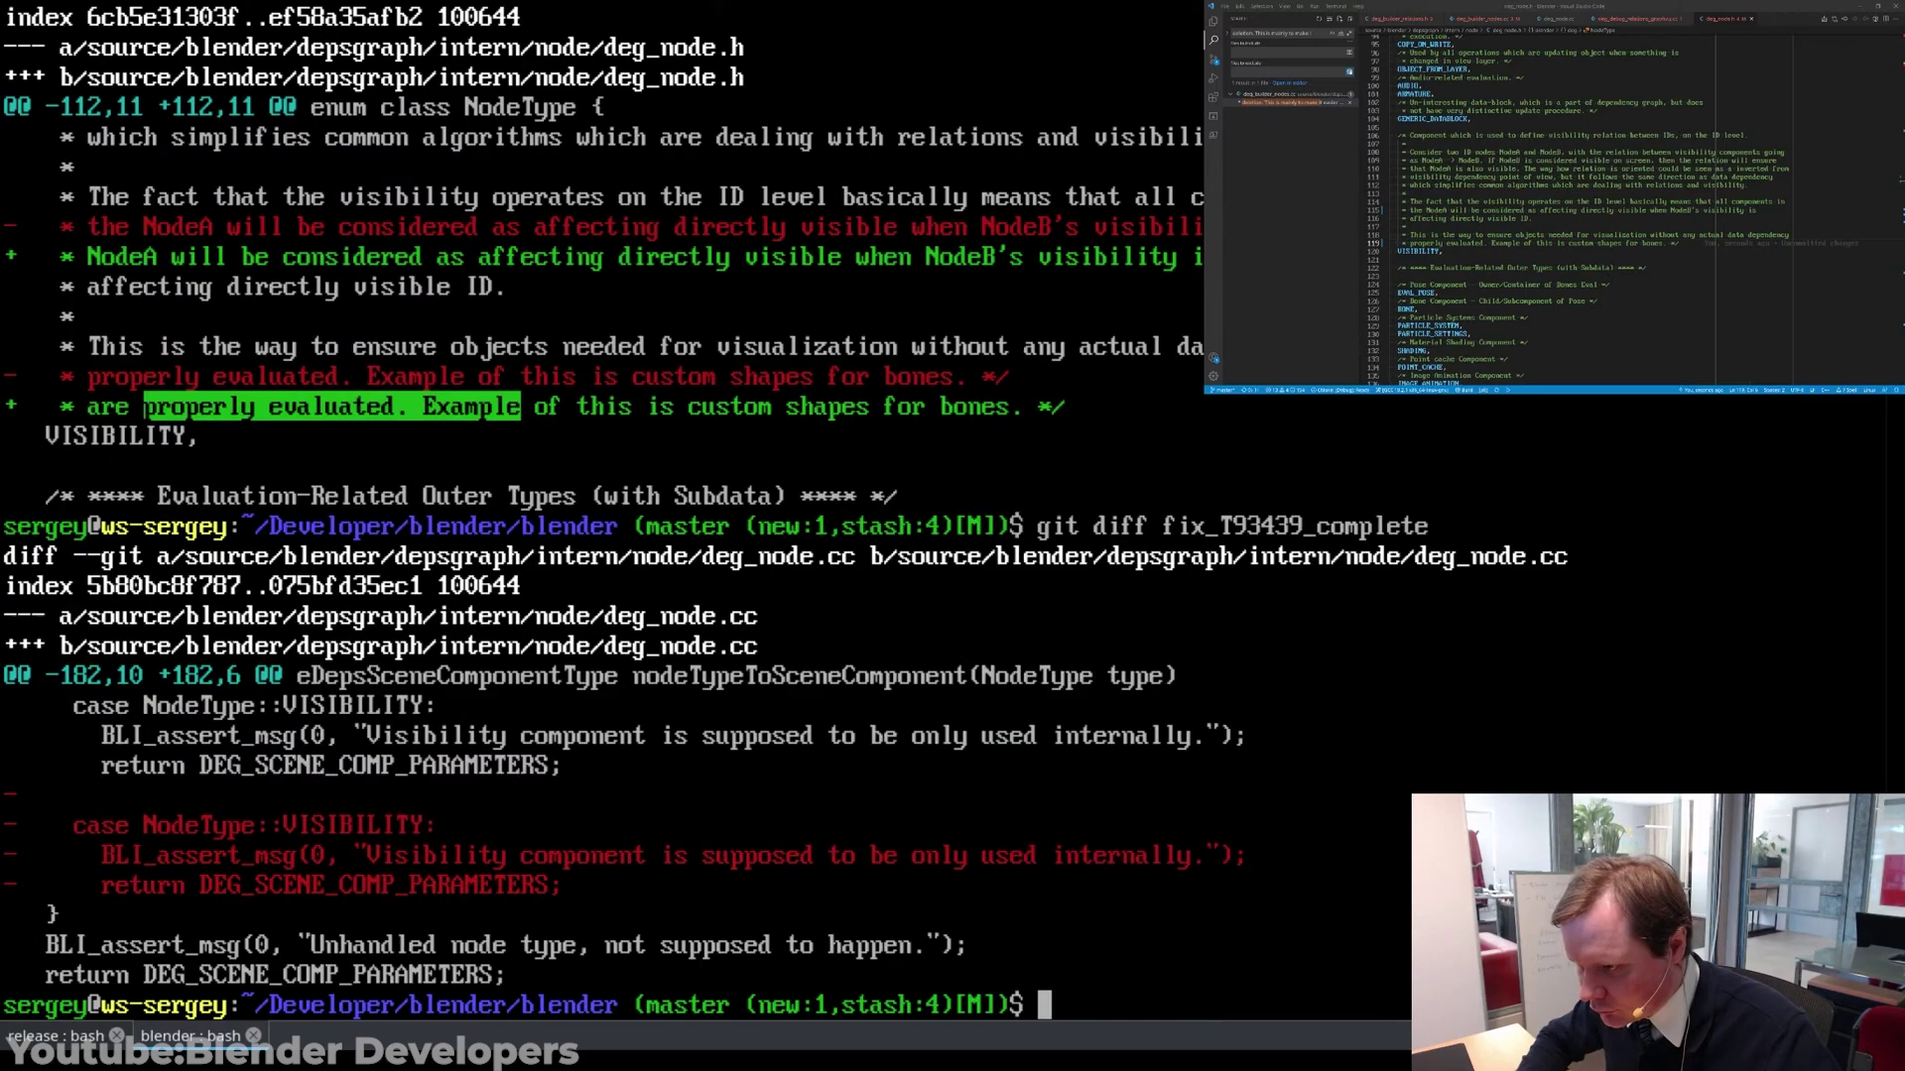
{"action": "type", "text": "git status"}
{"action": "key", "text": "Return"}
Step: Start a git commit --am command with the deg_builder_nodes.cc path pasted in
{"action": "type", "text": "git commit --am"}
{"action": "double_click", "coordinate": [556, 855]}
{"action": "middle_click", "coordinate": [555, 886]}
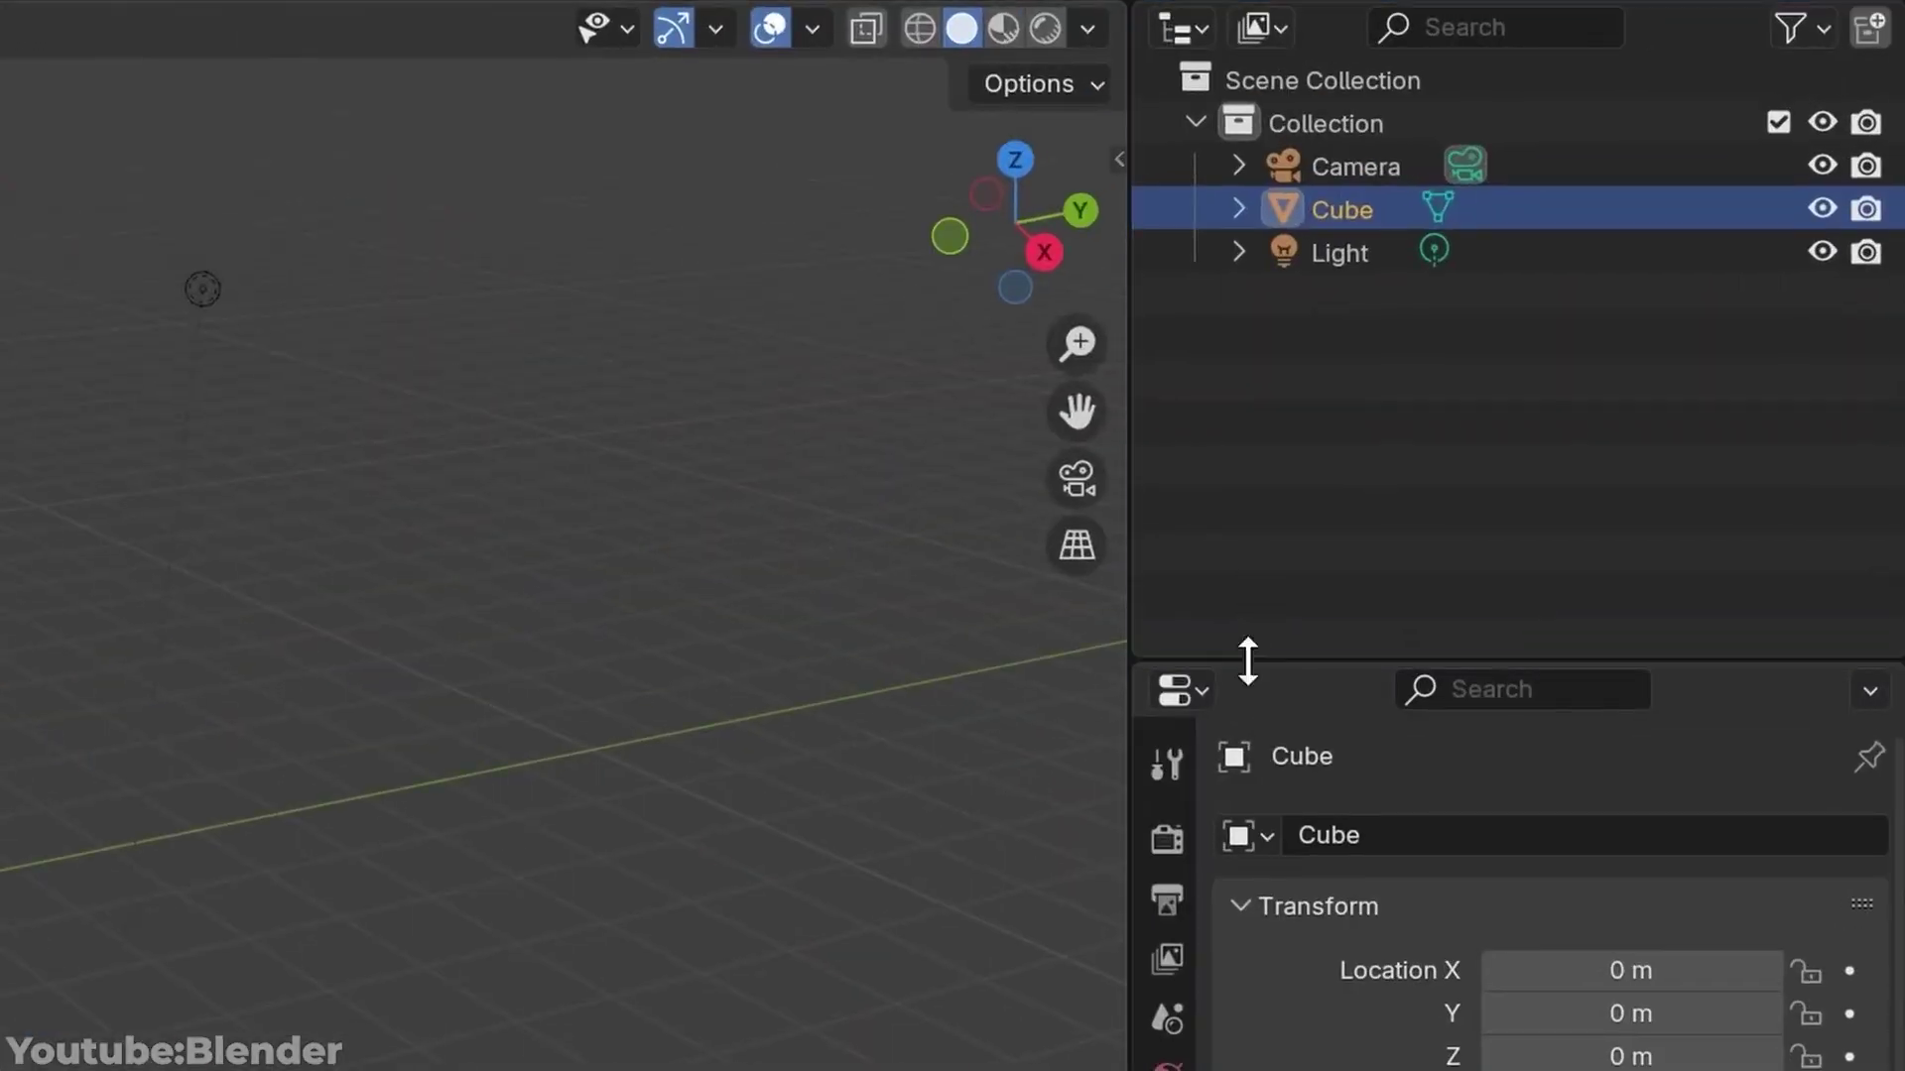
Step: Join the neighbouring editor area upward using the border's Area Options
{"action": "right_click", "coordinate": [1248, 660]}
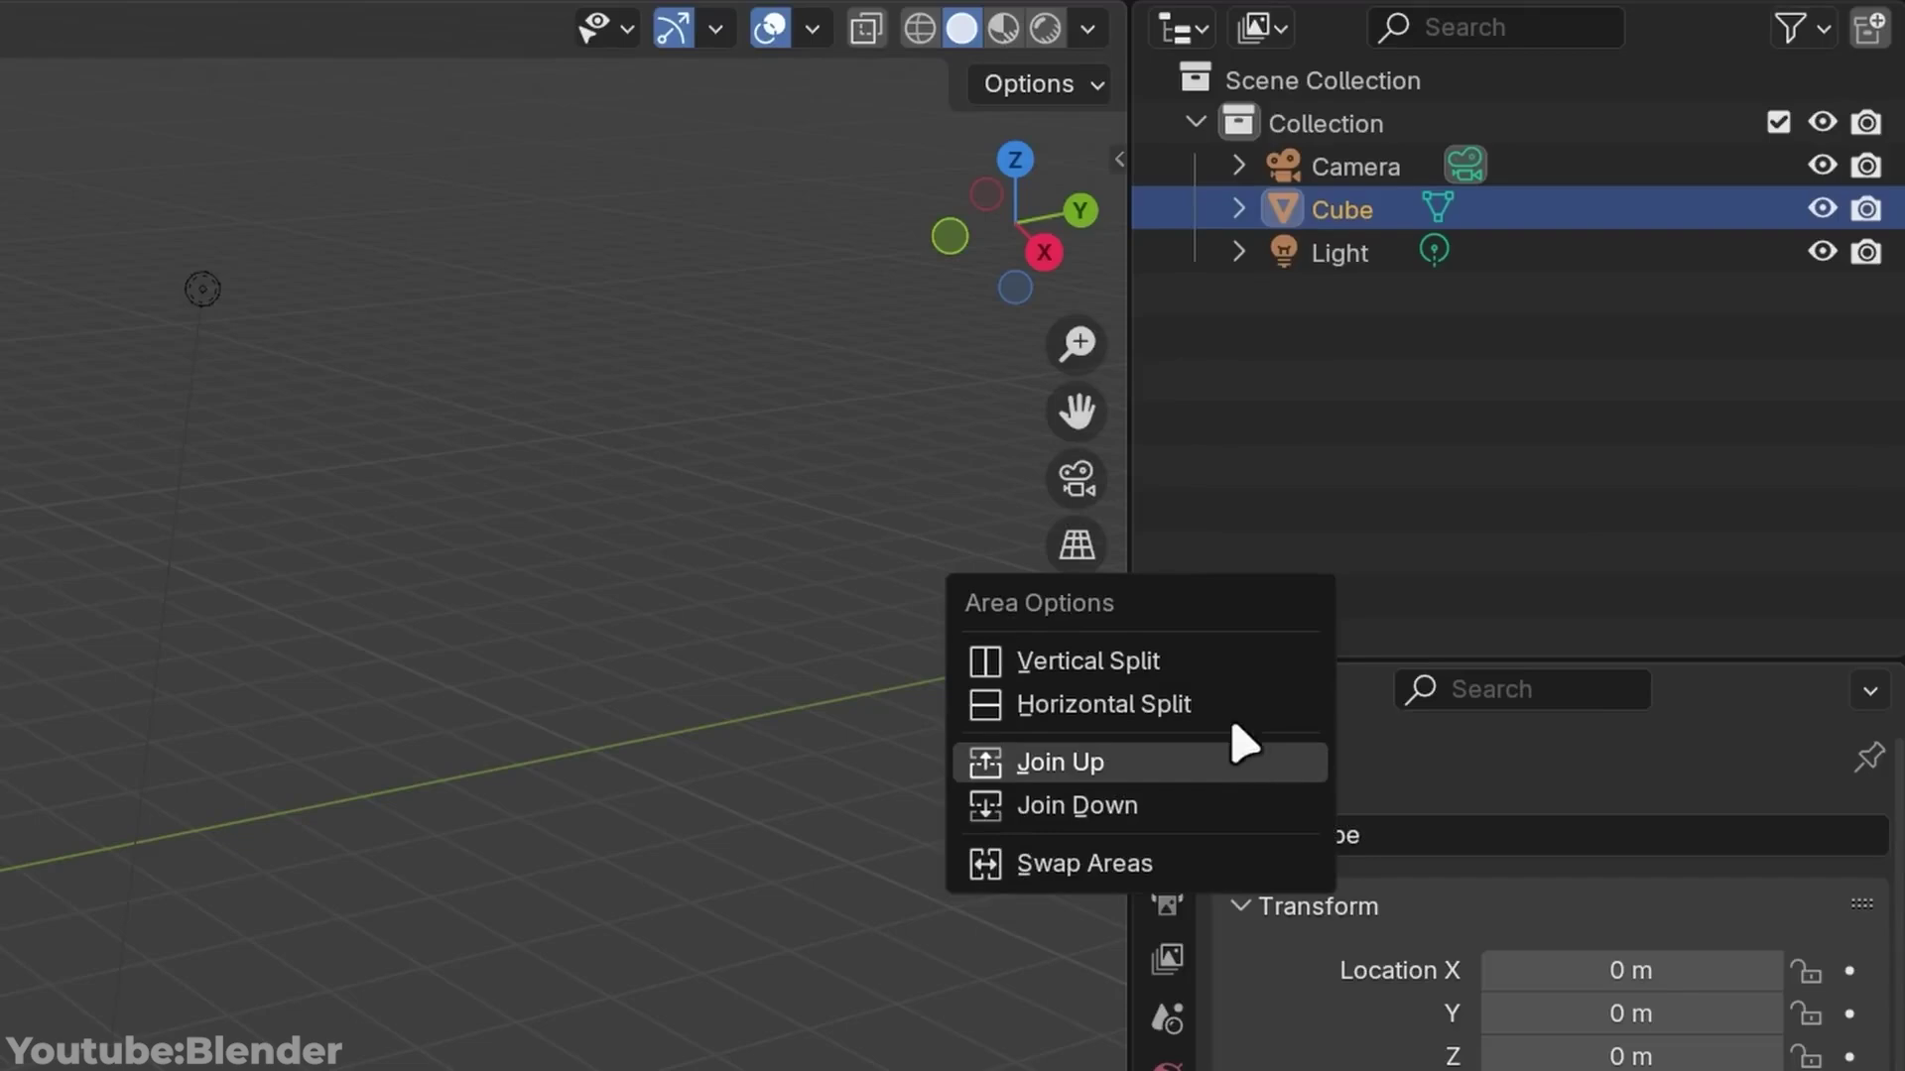
{"action": "left_click", "coordinate": [1237, 740]}
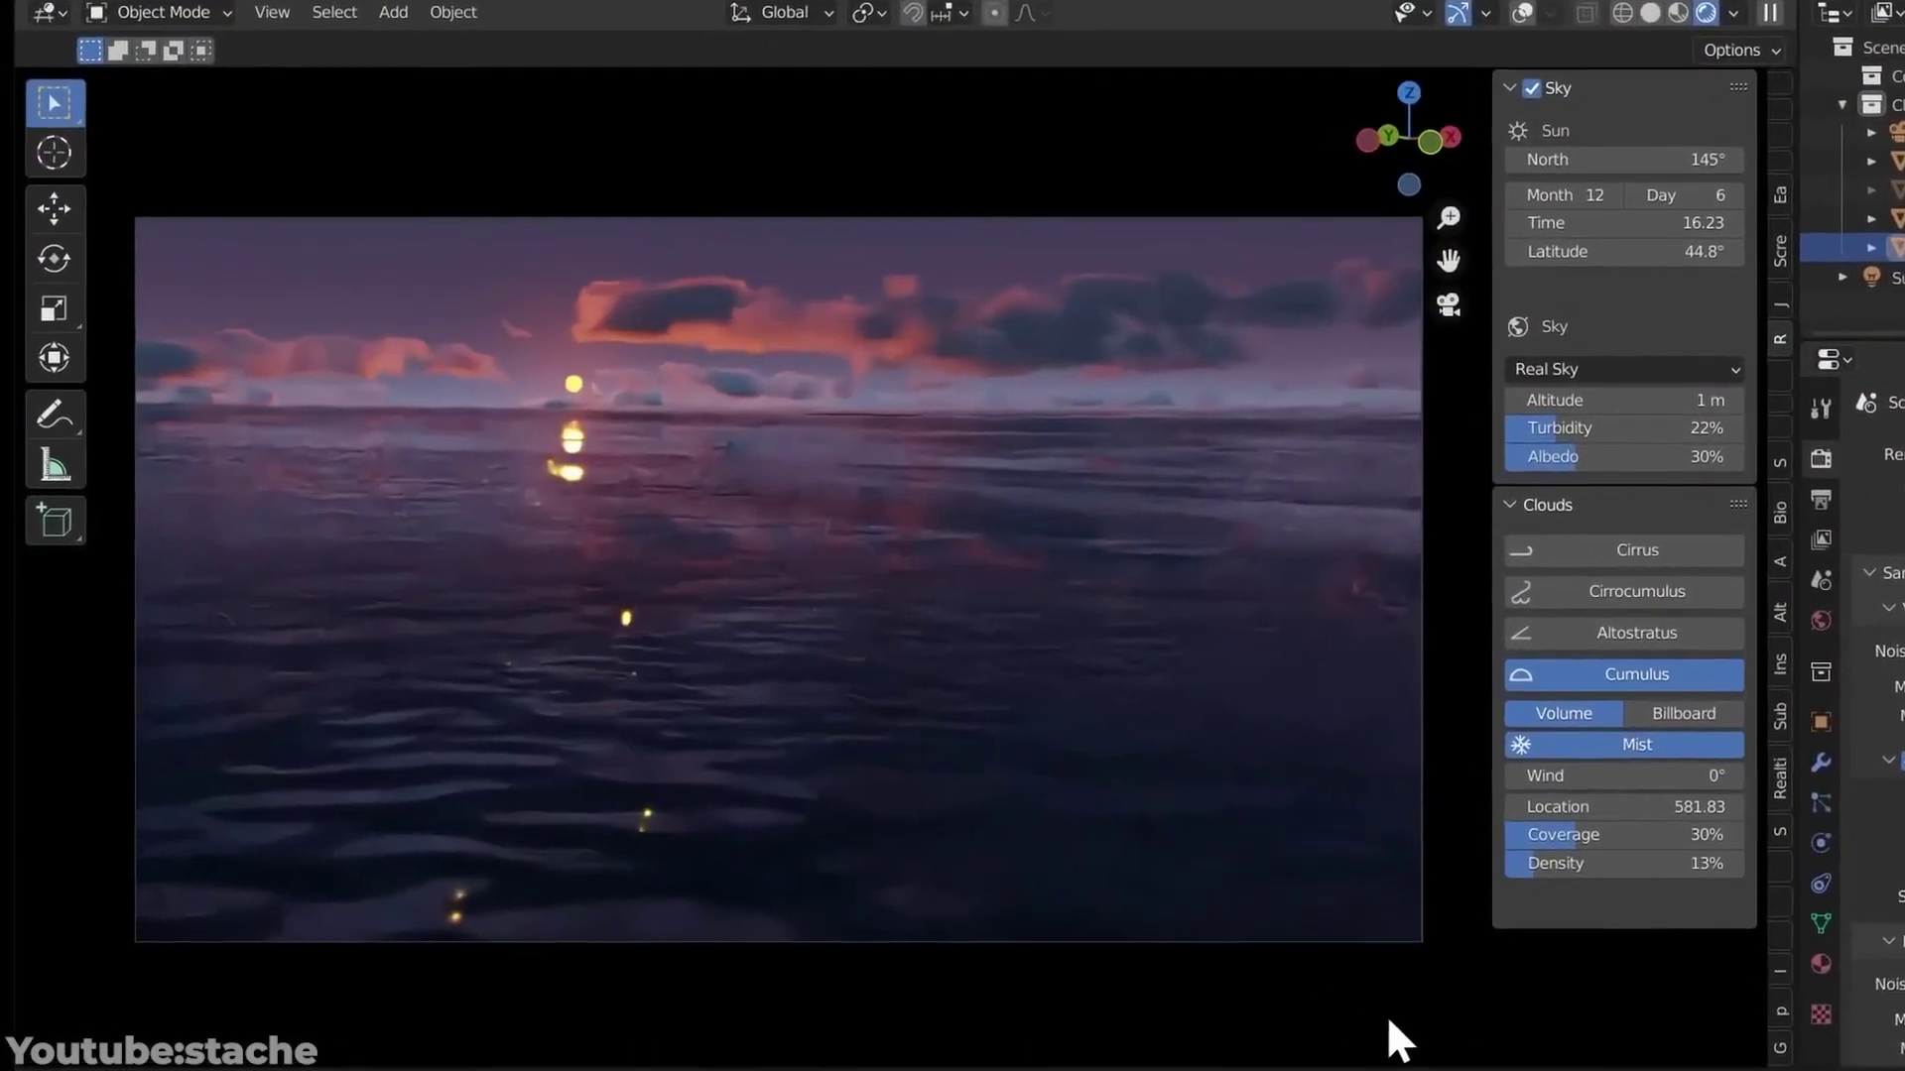
Step: Set the sun time back to 16.23, enable Cumulus clouds, and undo a coverage change
{"action": "mouse_move", "coordinate": [1624, 222]}
{"action": "left_mouse_down"}
{"action": "mouse_move", "coordinate": [1597, 223]}
{"action": "mouse_move", "coordinate": [1622, 223]}
{"action": "left_mouse_up"}
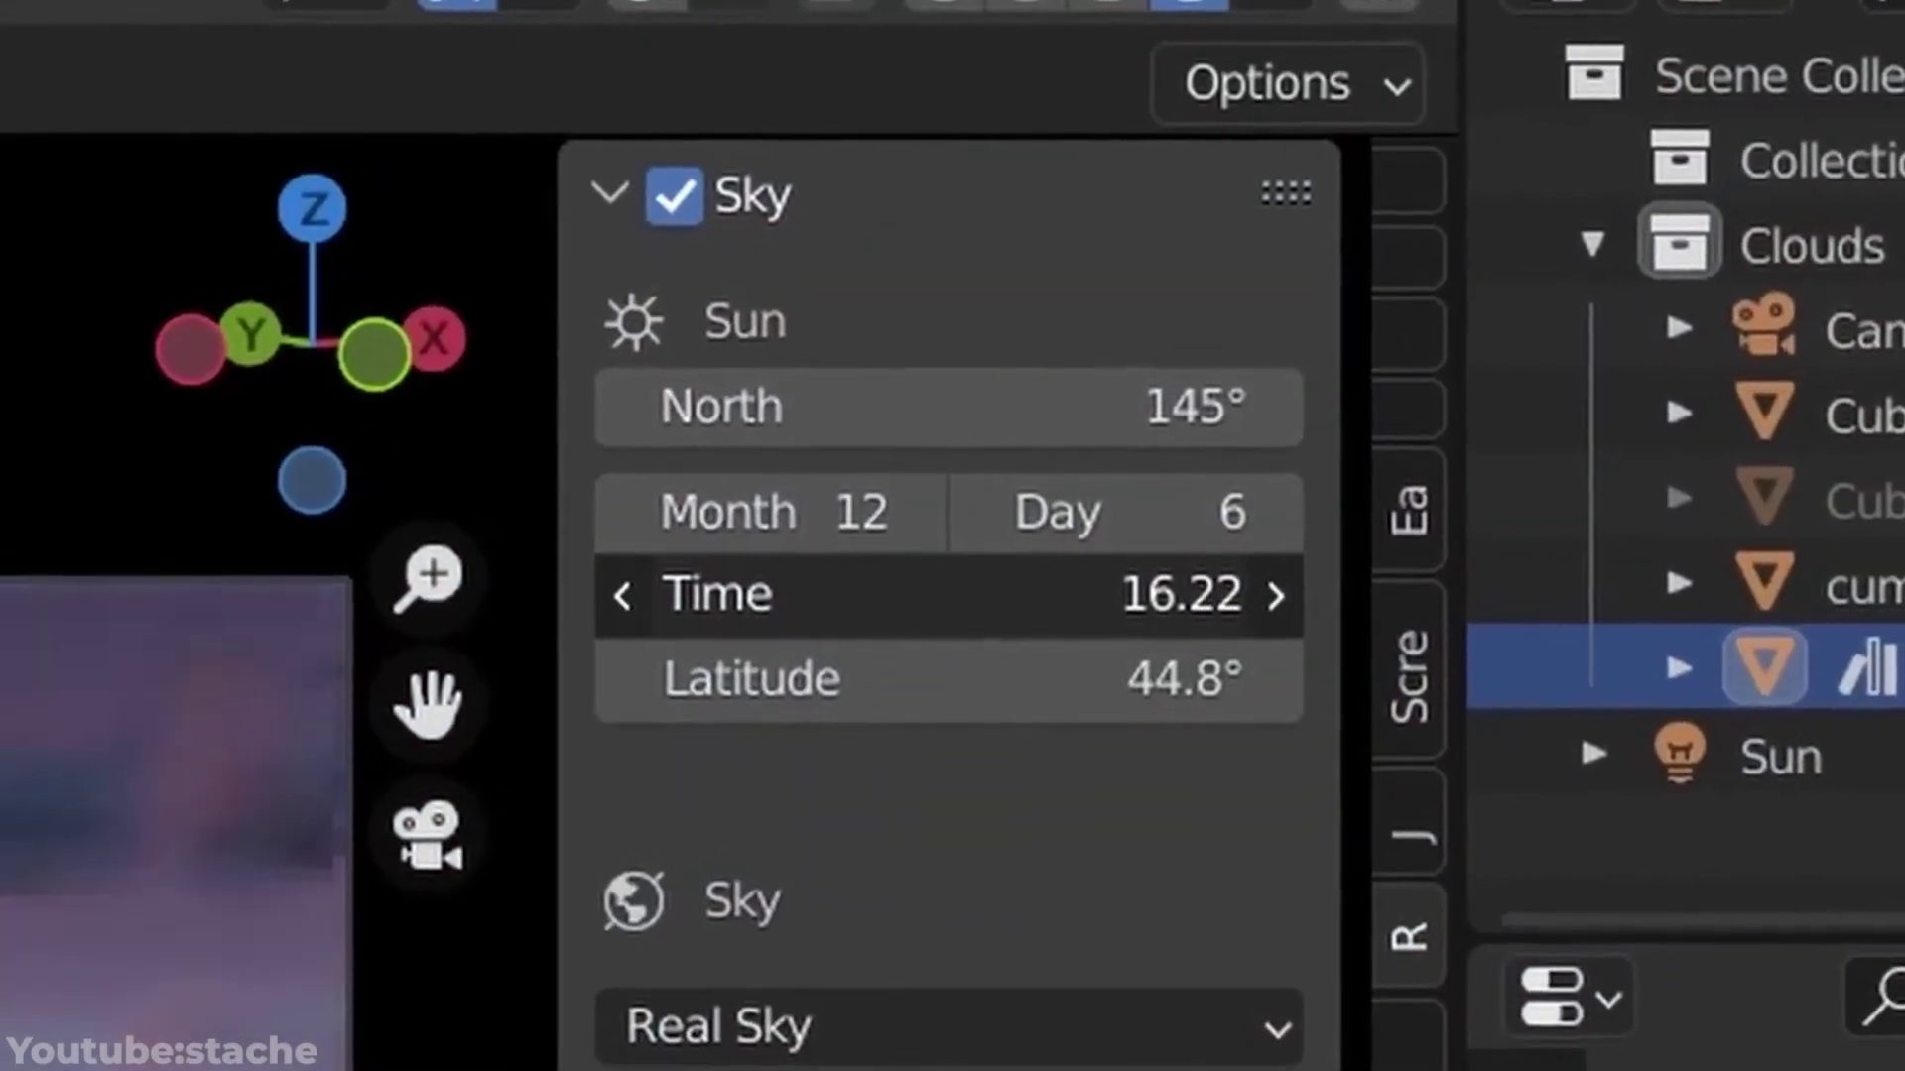
{"action": "left_click_drag", "start_coordinate": [1181, 593], "coordinate": [1191, 594]}
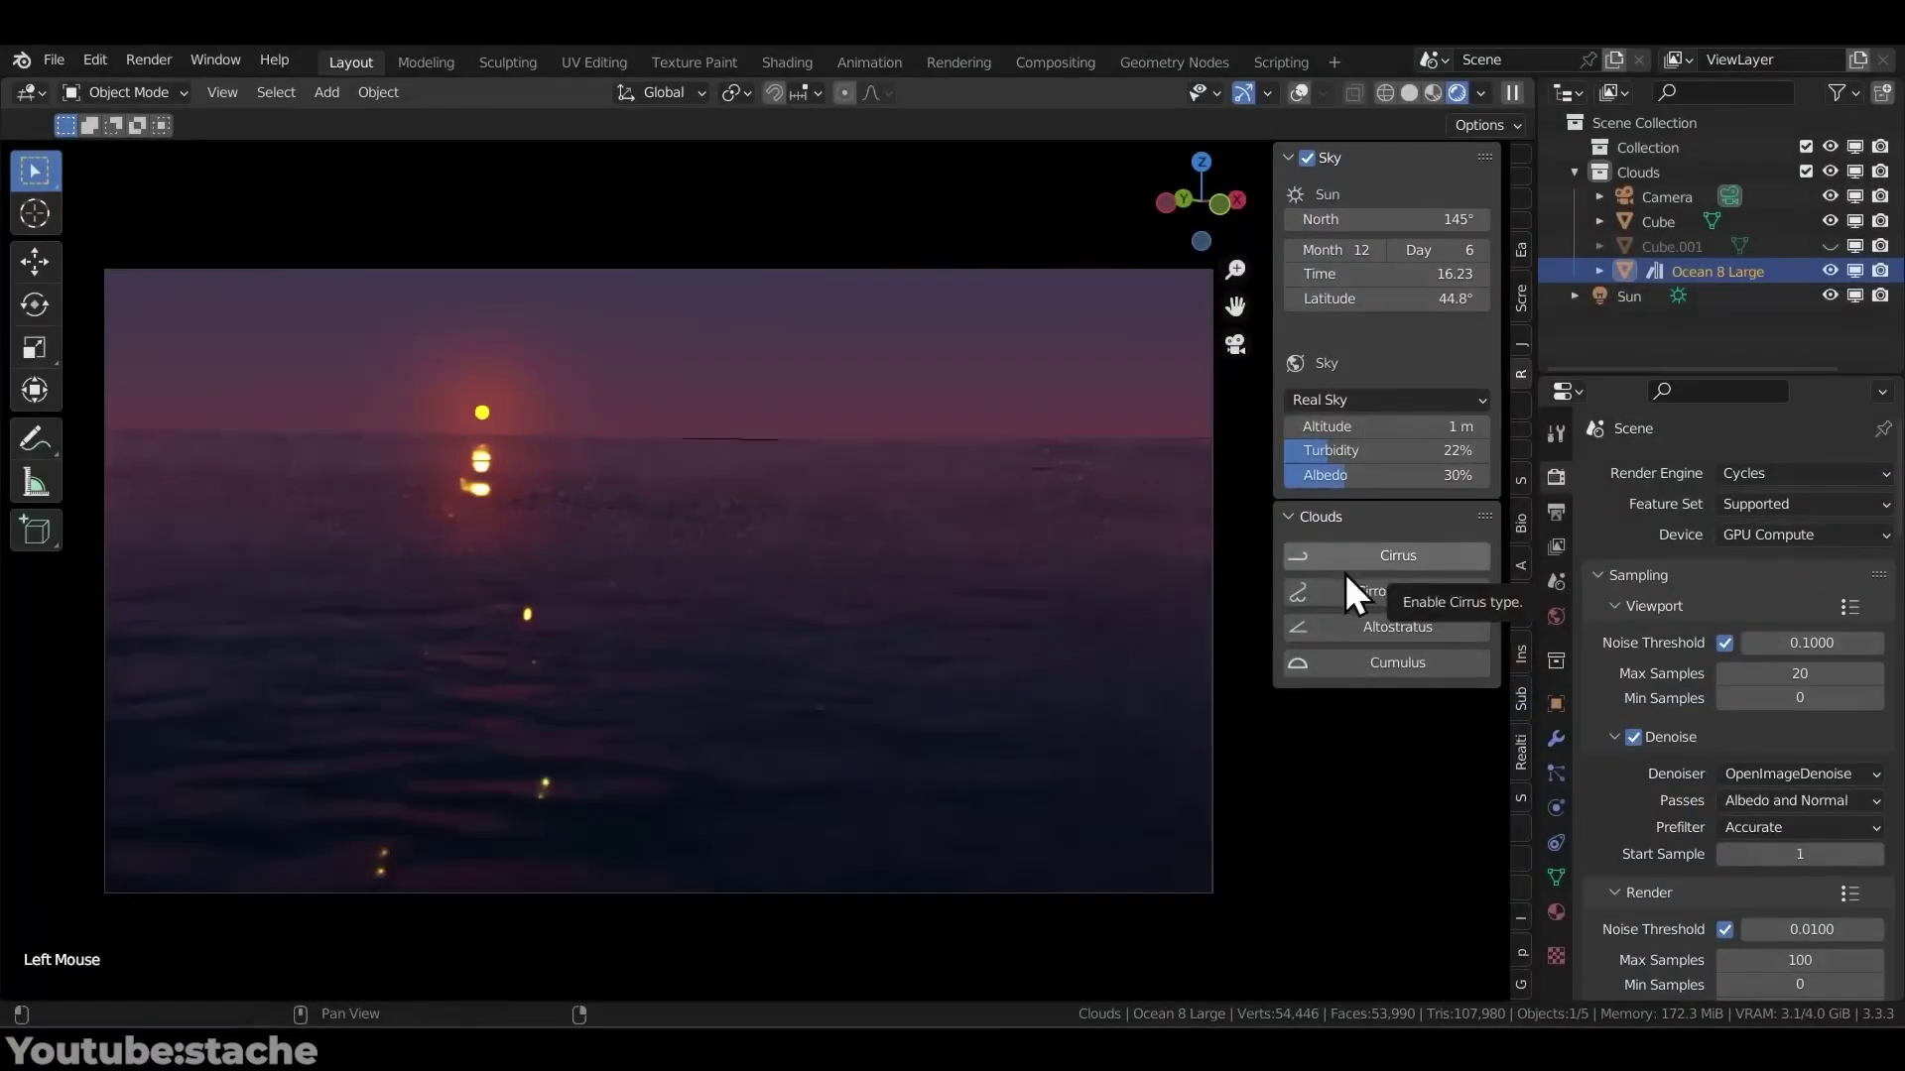
{"action": "left_click", "coordinate": [1306, 662]}
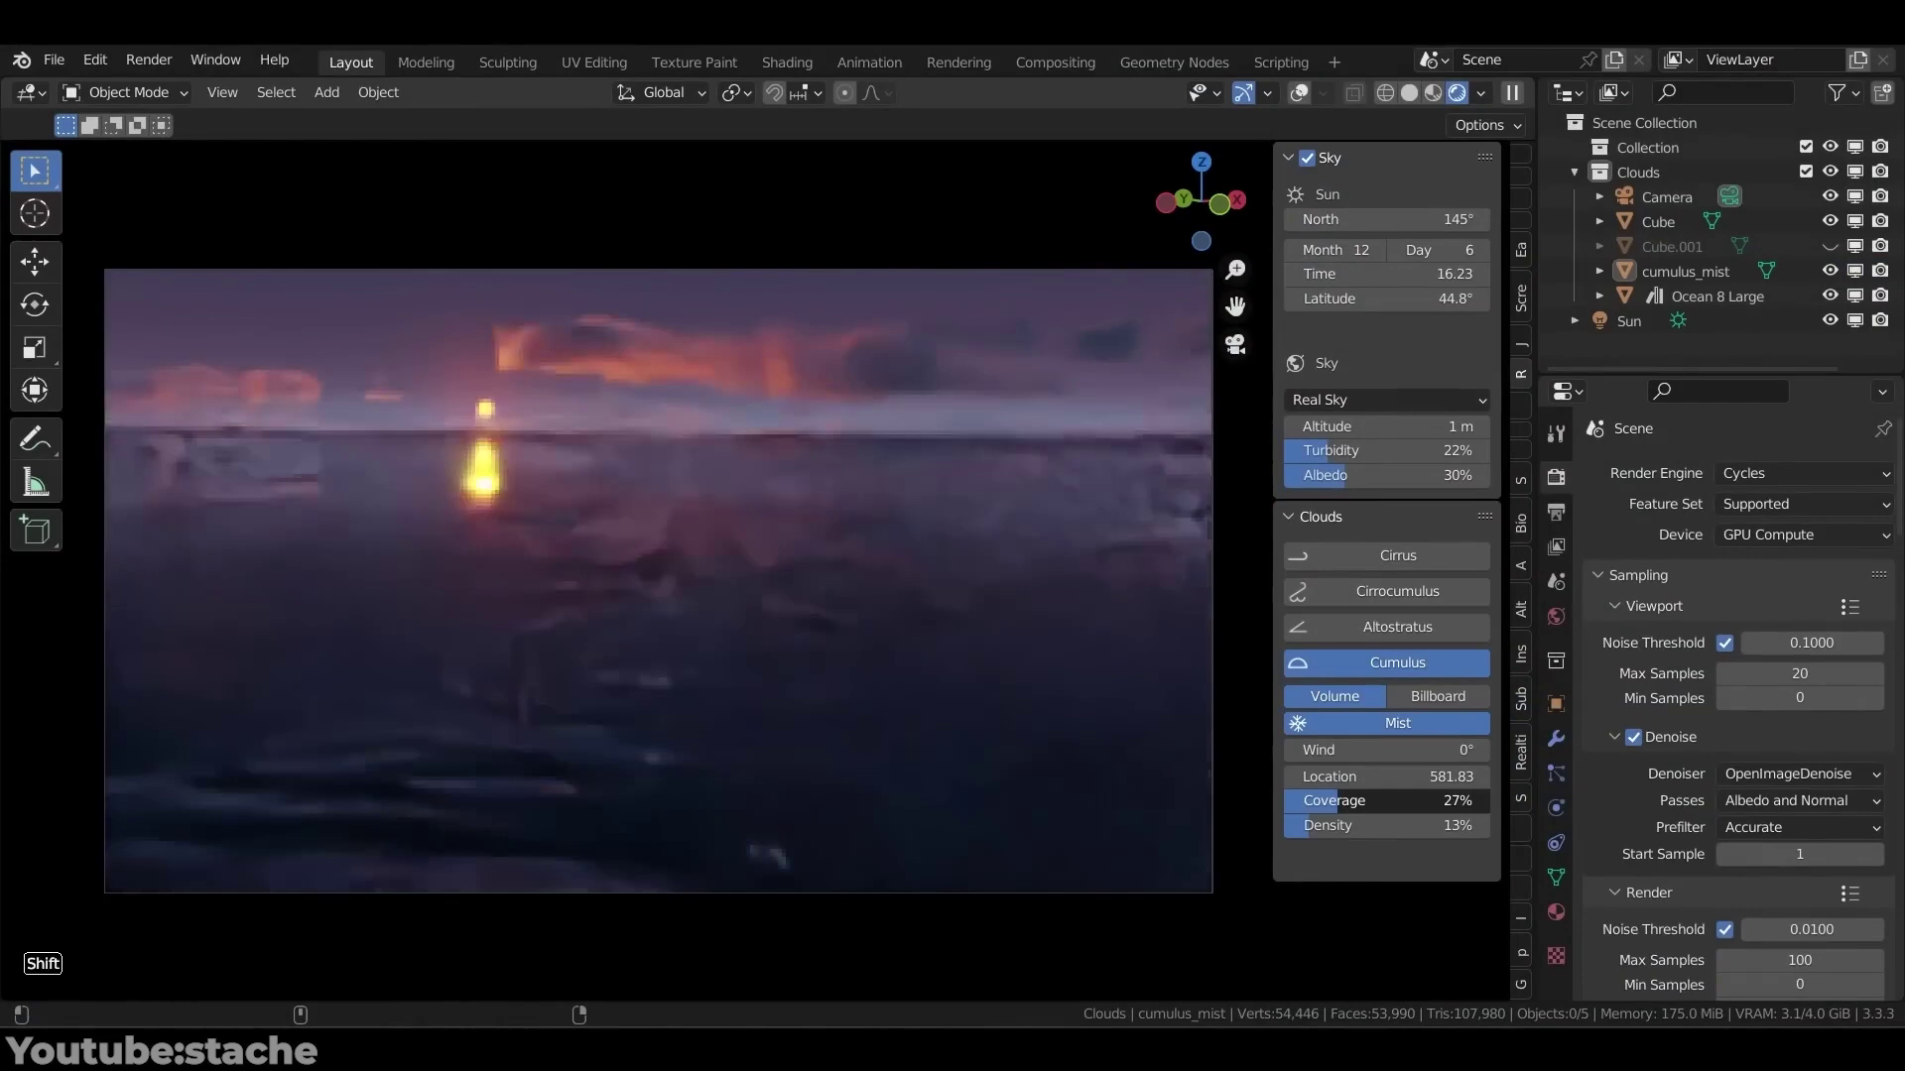
{"action": "key", "text": "ctrl+z"}
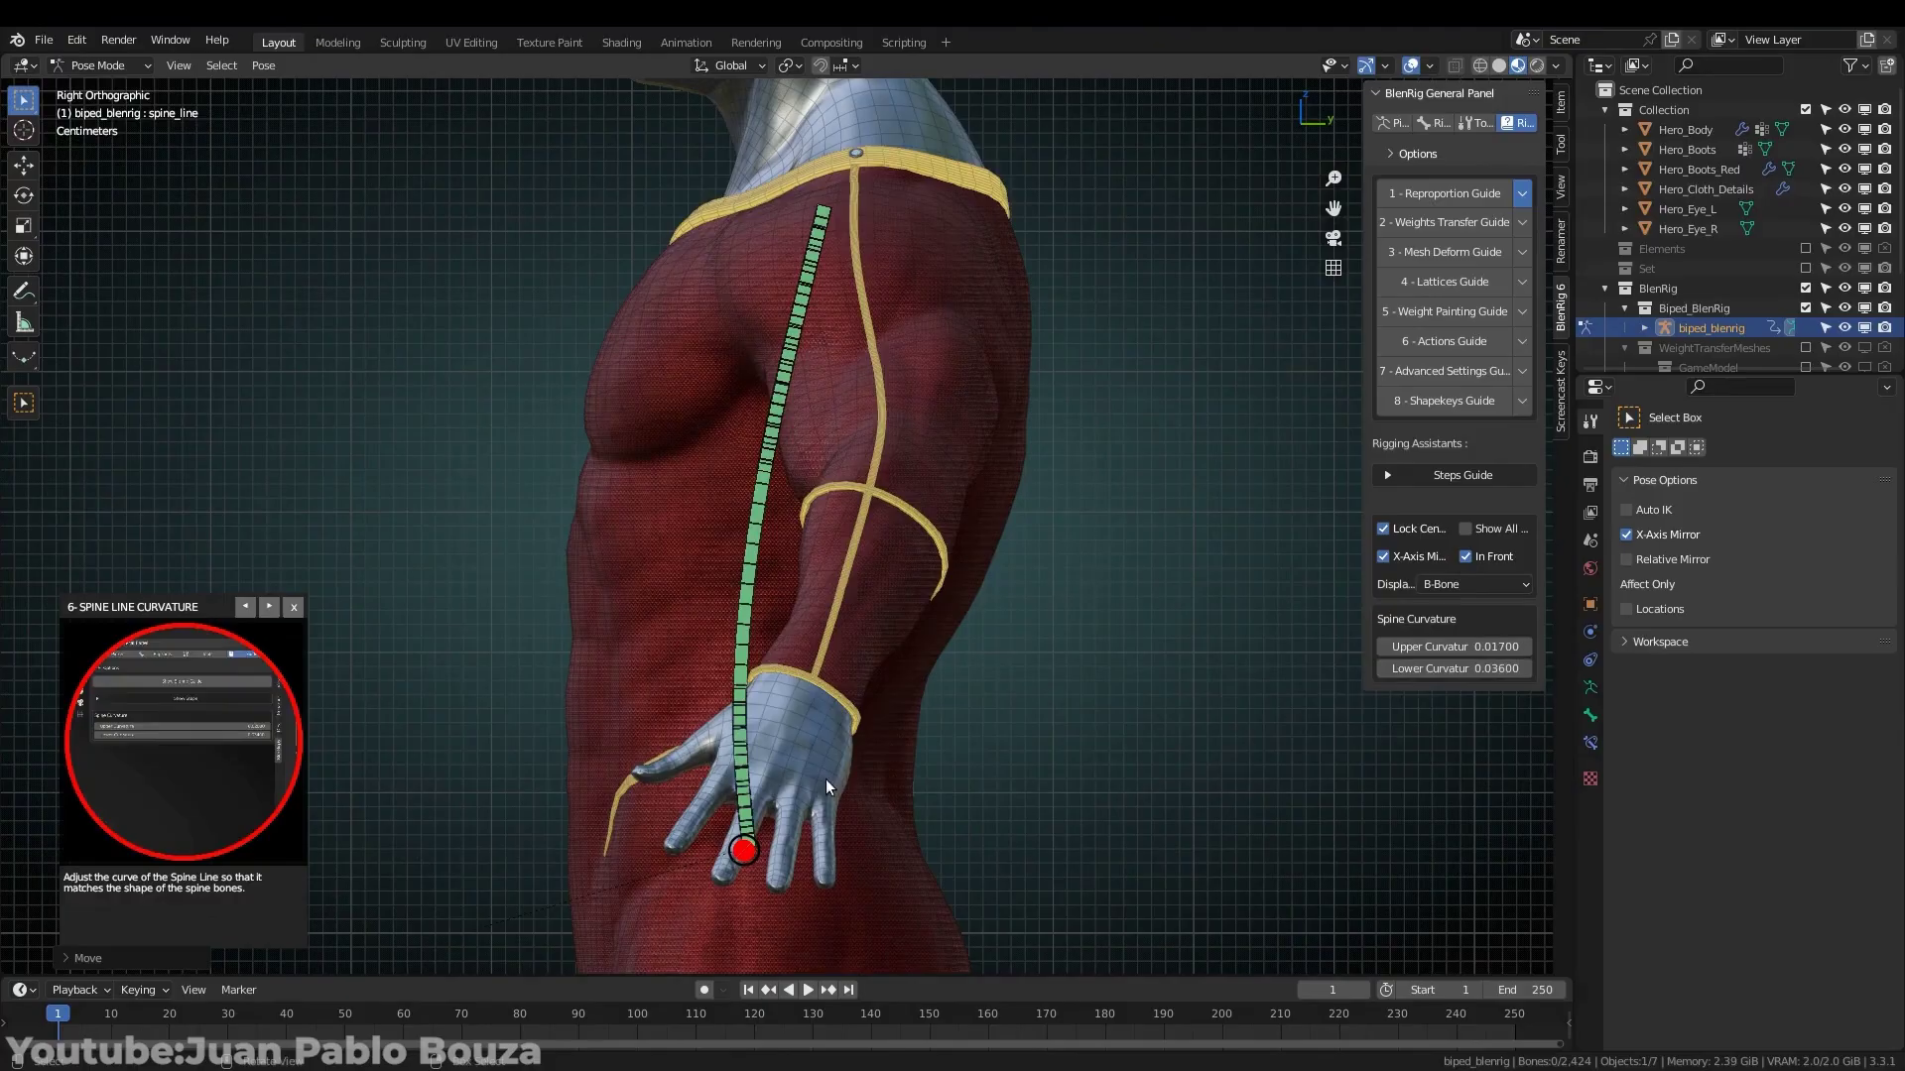
{"action": "left_click", "coordinate": [270, 610]}
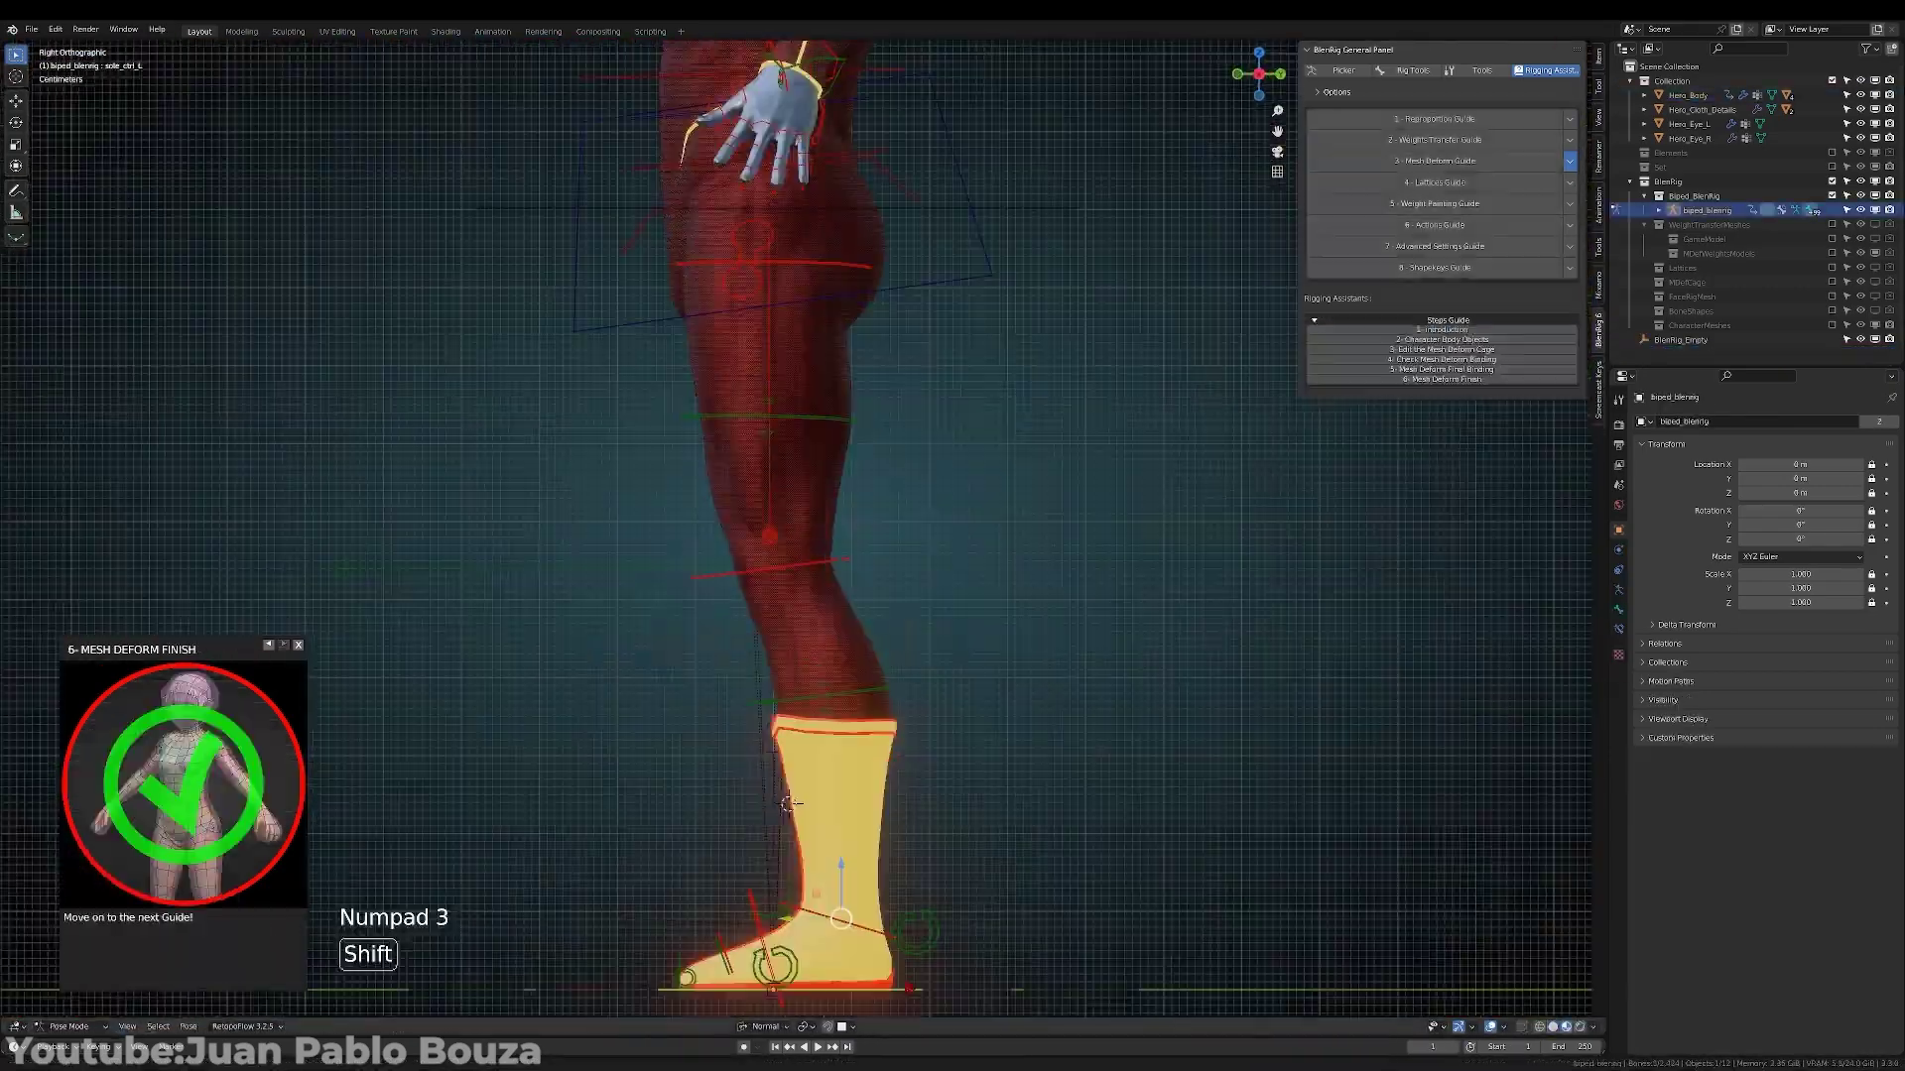
{"action": "key", "text": "g"}
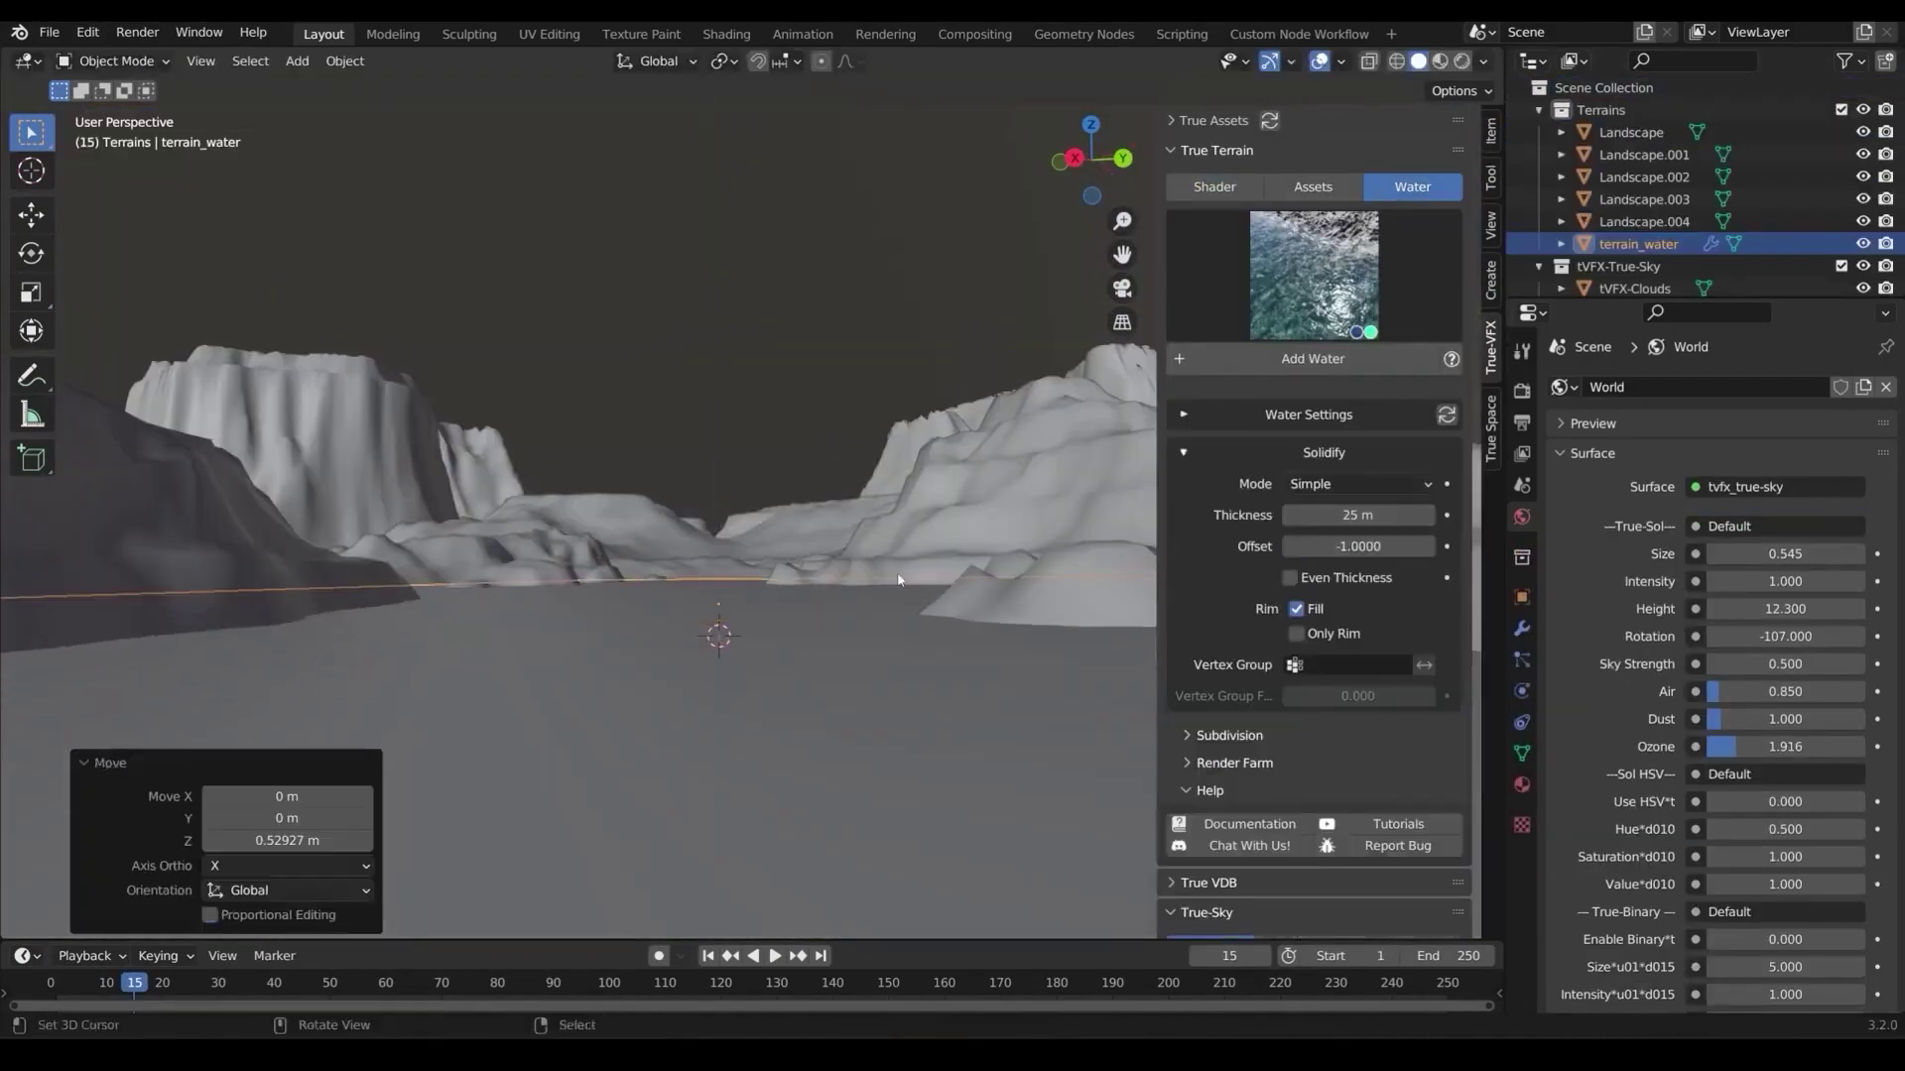
Step: Switch the desert scene viewport to Rendered shading
{"action": "key", "text": "z"}
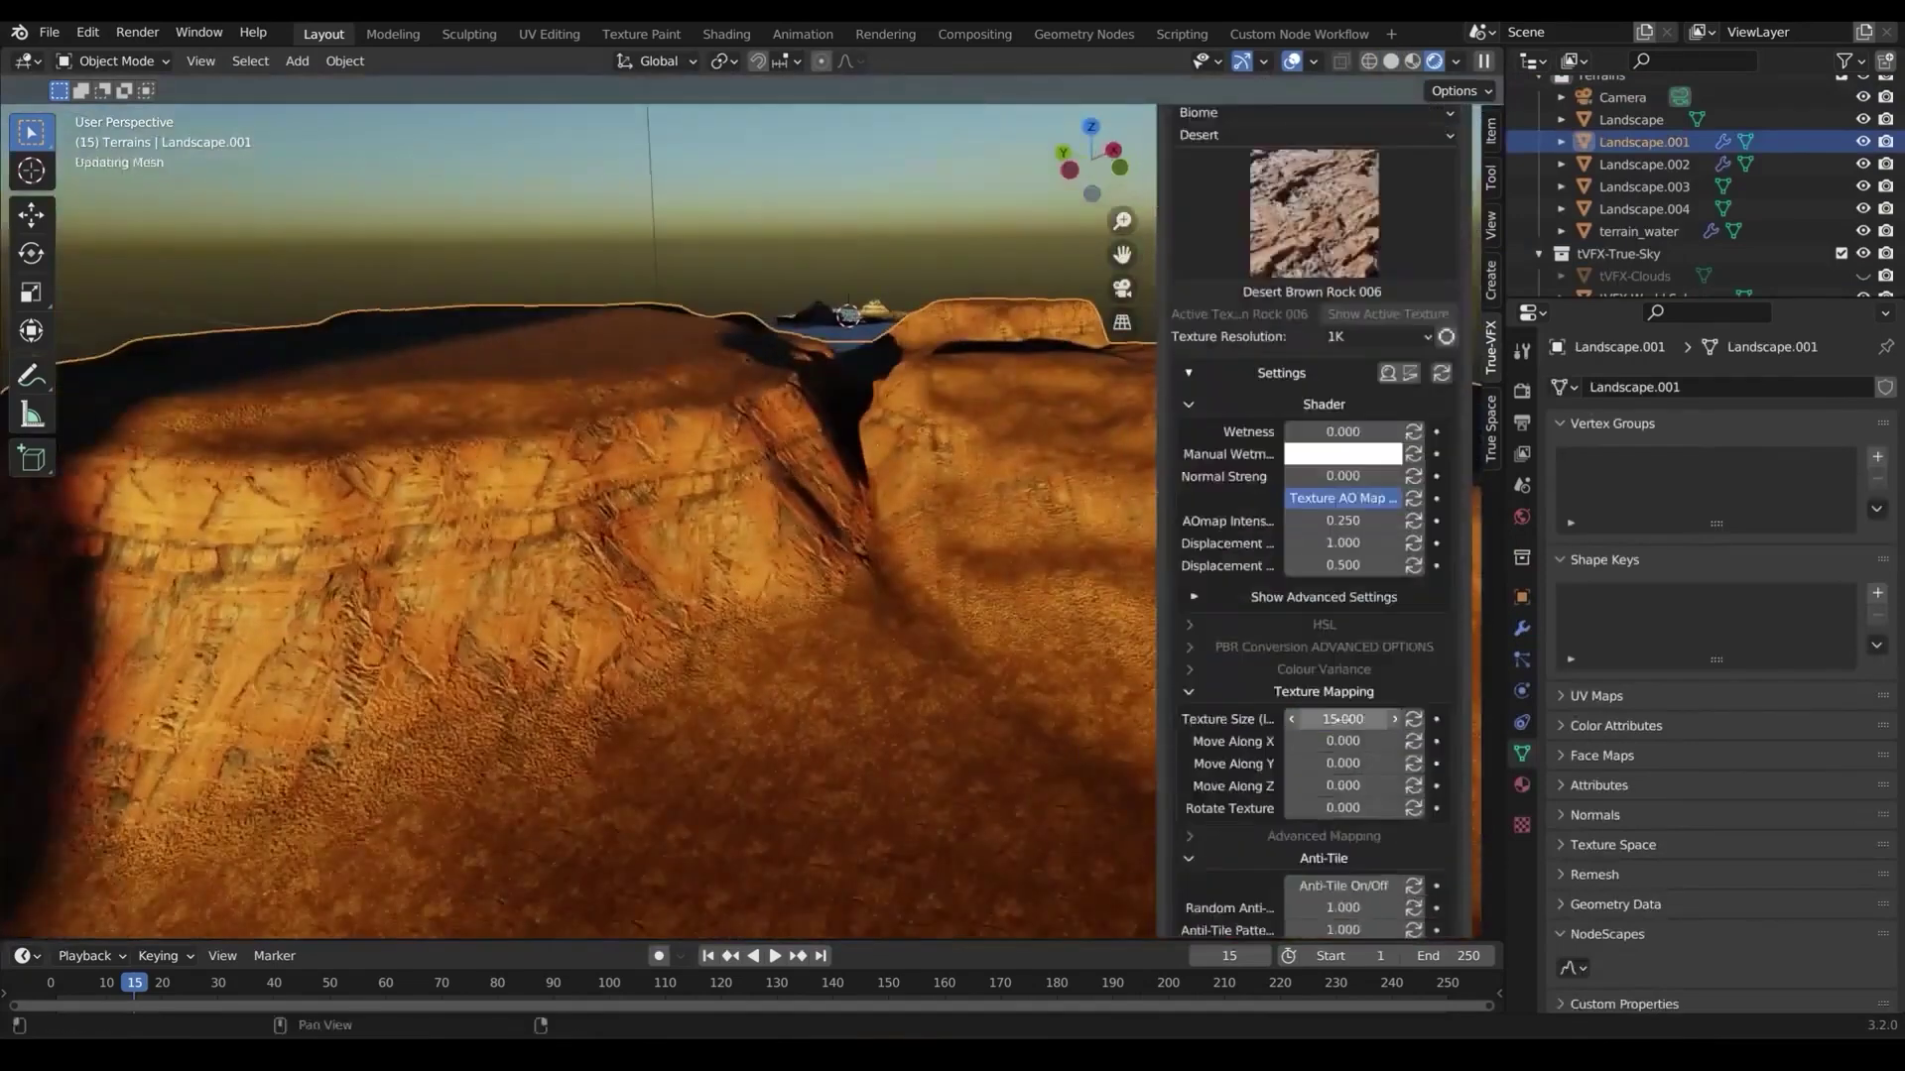
{"action": "scroll", "coordinate": [1322, 575], "scroll_direction": "down", "scroll_amount": 5}
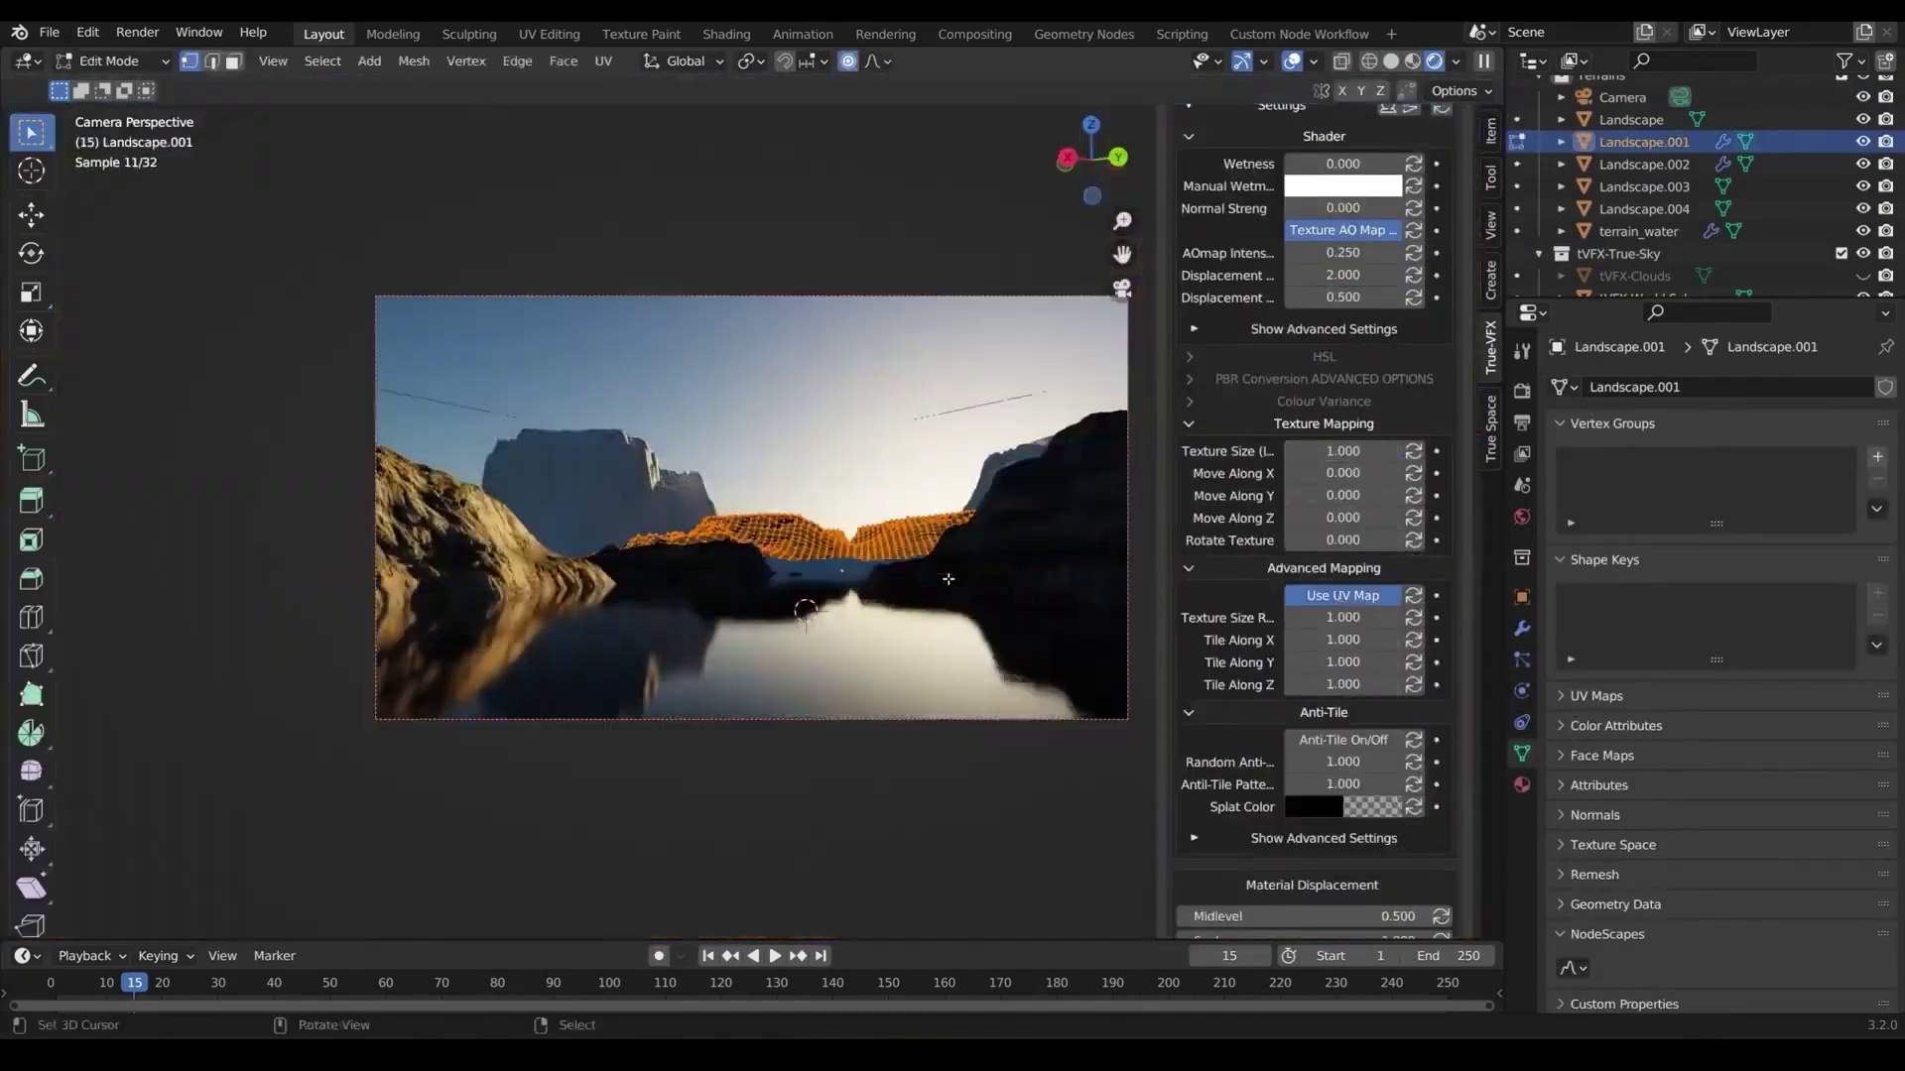
{"action": "scroll", "coordinate": [1349, 513], "scroll_direction": "up", "scroll_amount": 10}
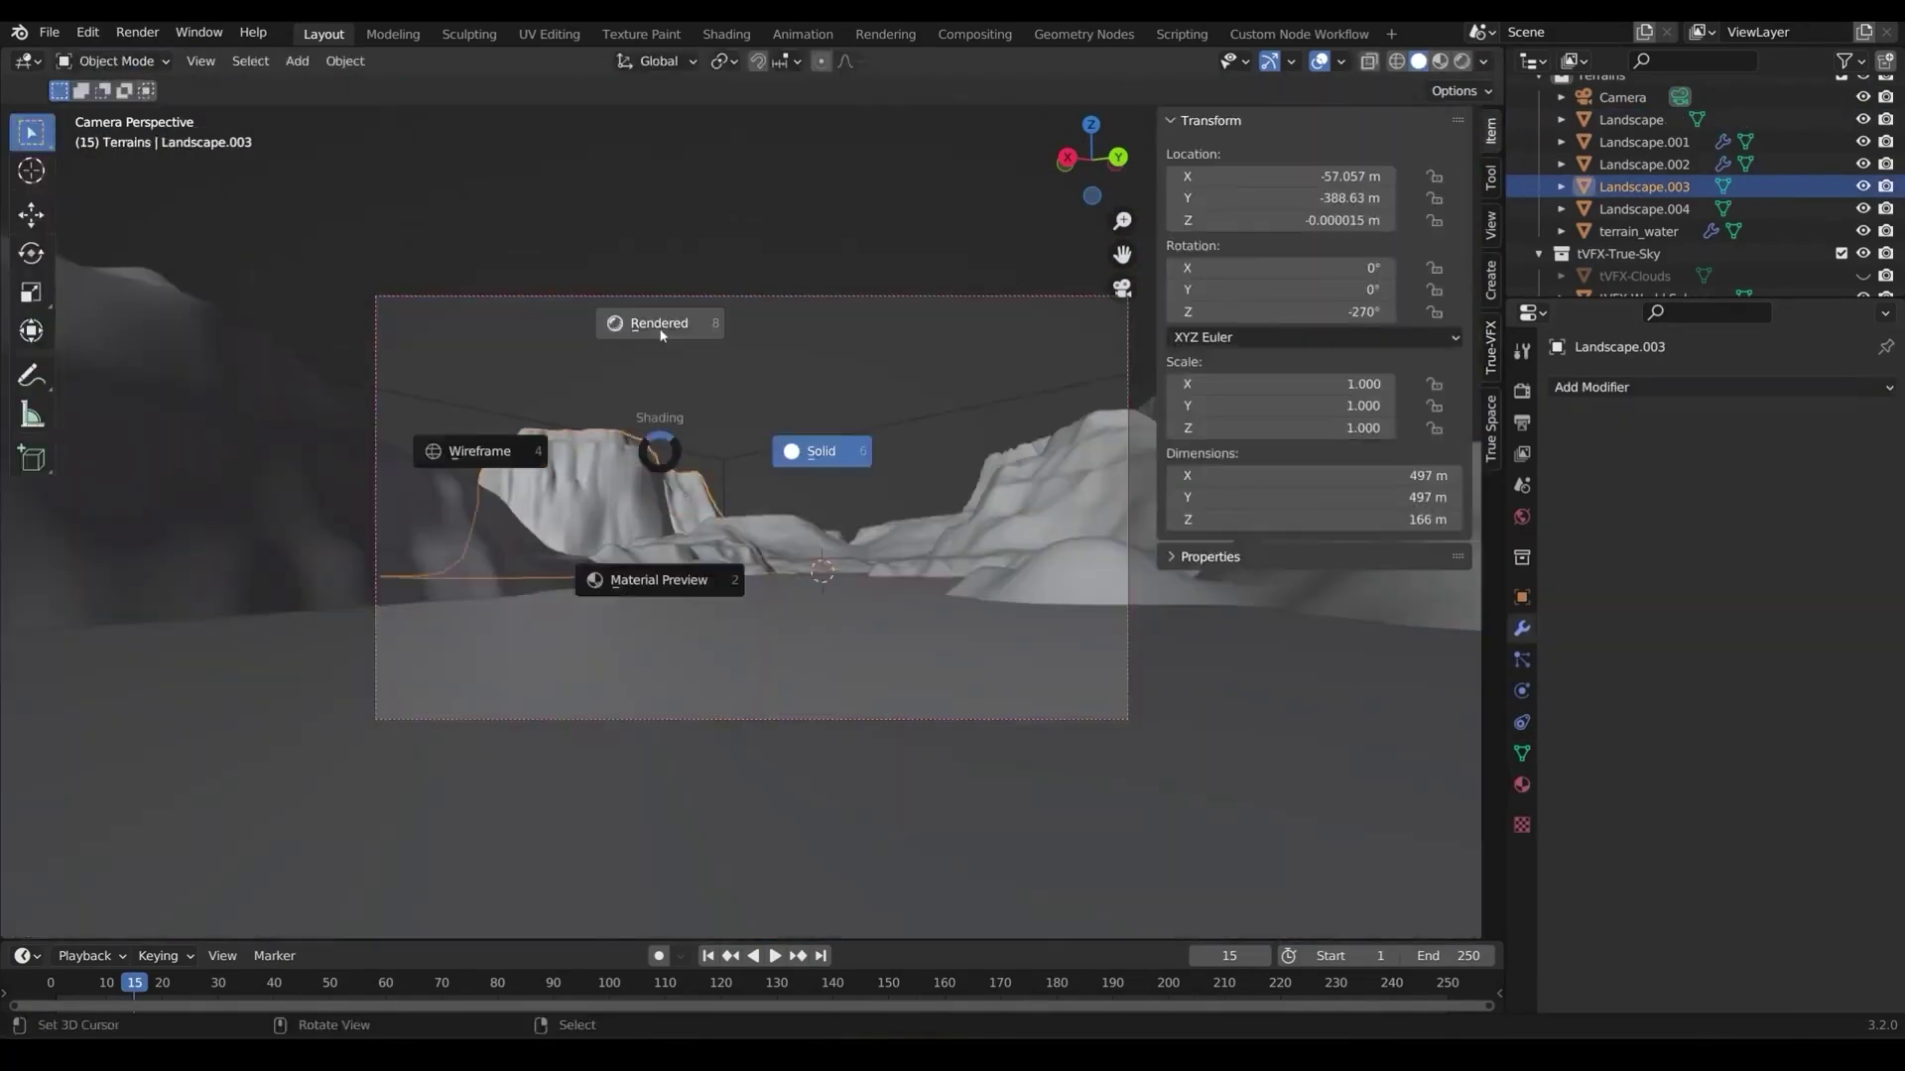
{"action": "left_click", "coordinate": [662, 336]}
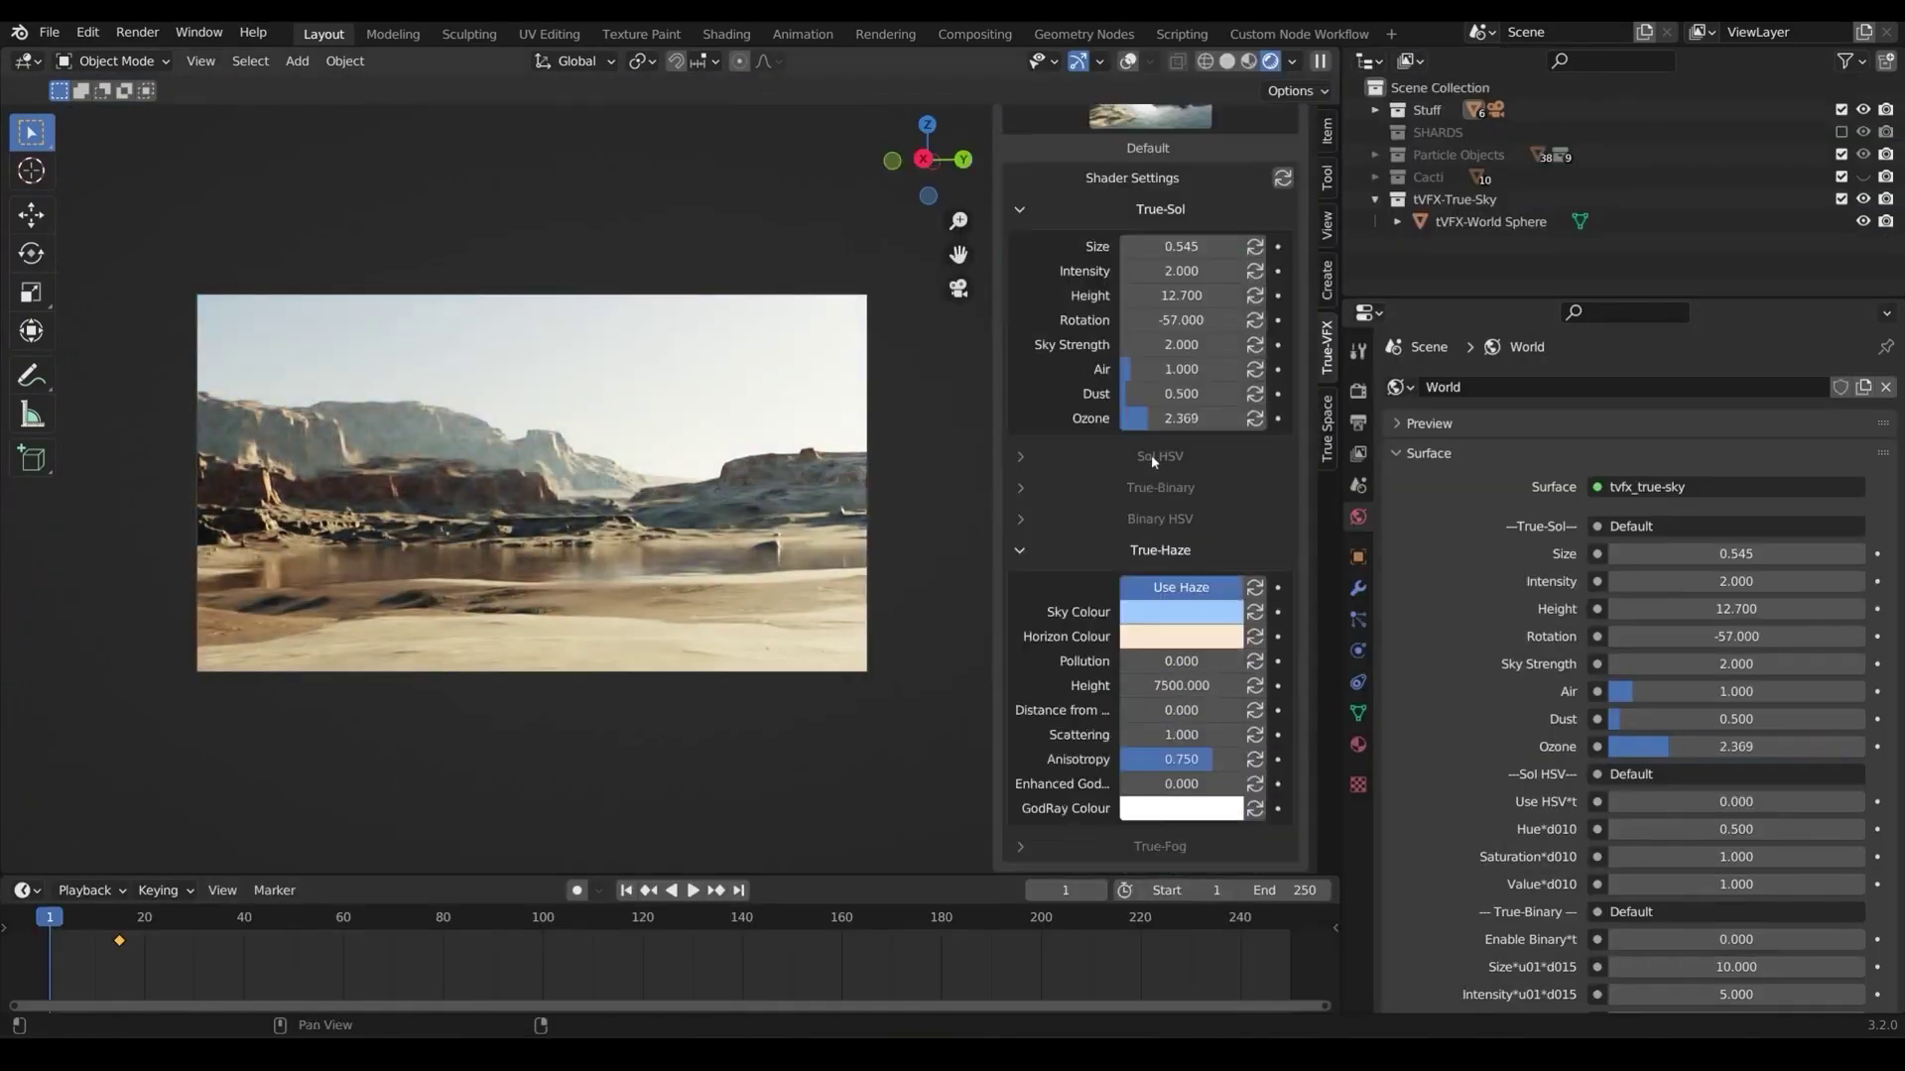
Step: Lower the sun saturation to 0.460, disable its HSV adjustment, and create fog
{"action": "left_click", "coordinate": [1151, 454]}
{"action": "left_click_drag", "start_coordinate": [1181, 542], "coordinate": [1141, 543]}
{"action": "left_click", "coordinate": [1215, 494]}
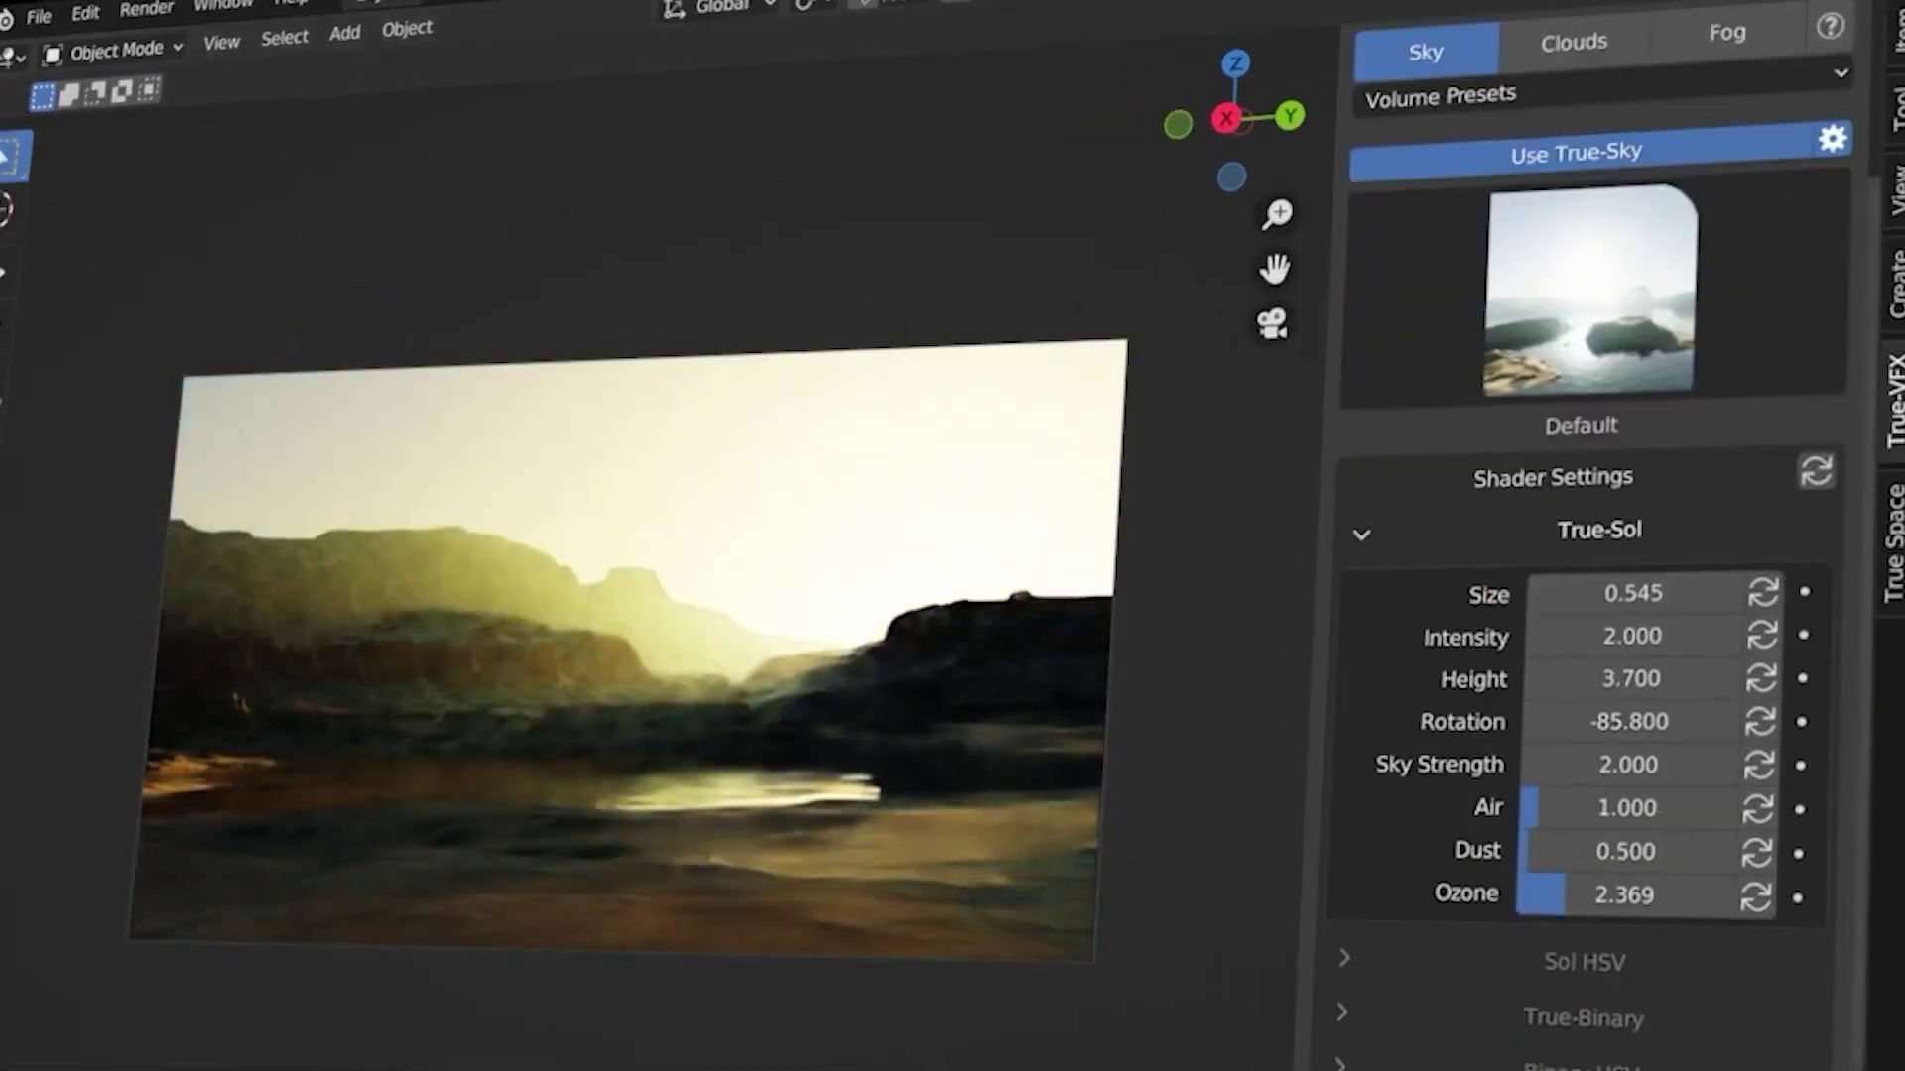
{"action": "left_click_drag", "start_coordinate": [1630, 722], "coordinate": [1597, 722]}
{"action": "scroll", "coordinate": [1588, 595], "scroll_direction": "down", "scroll_amount": 7}
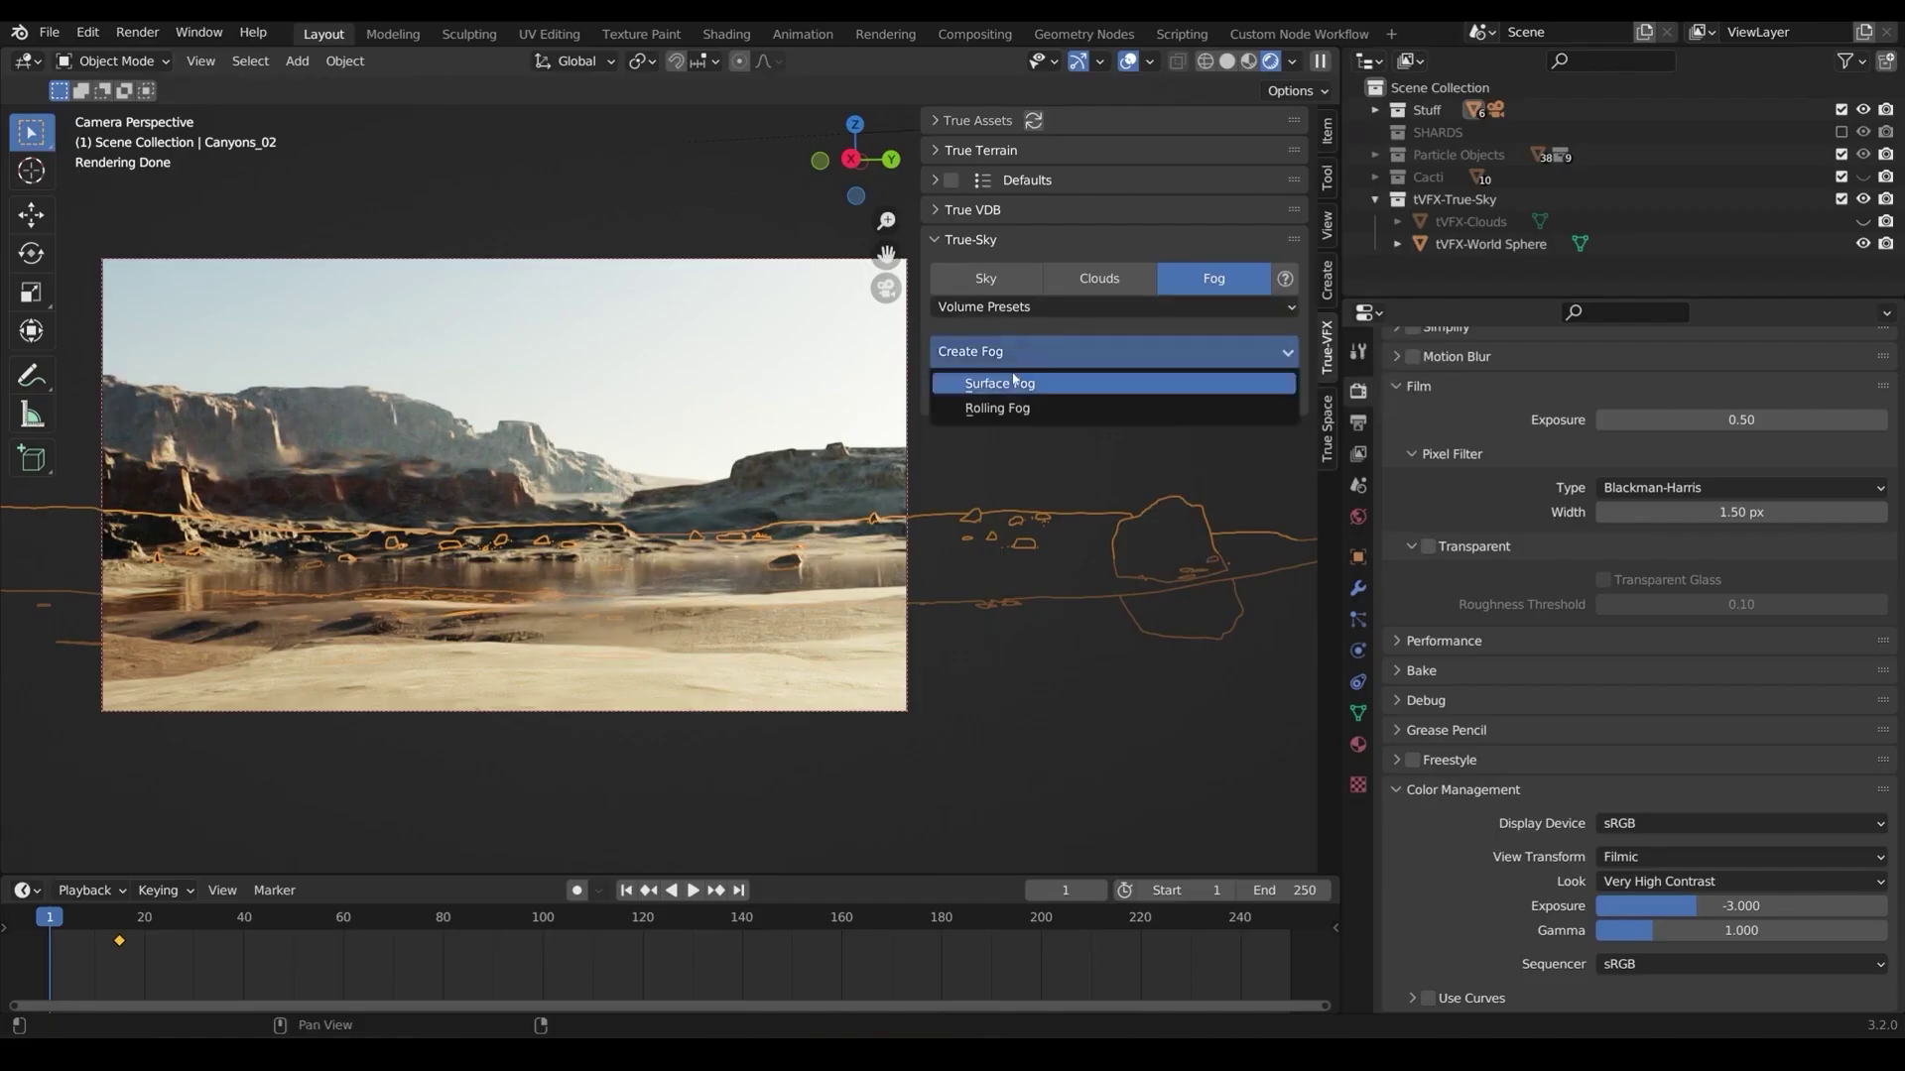
{"action": "left_click", "coordinate": [1052, 374]}
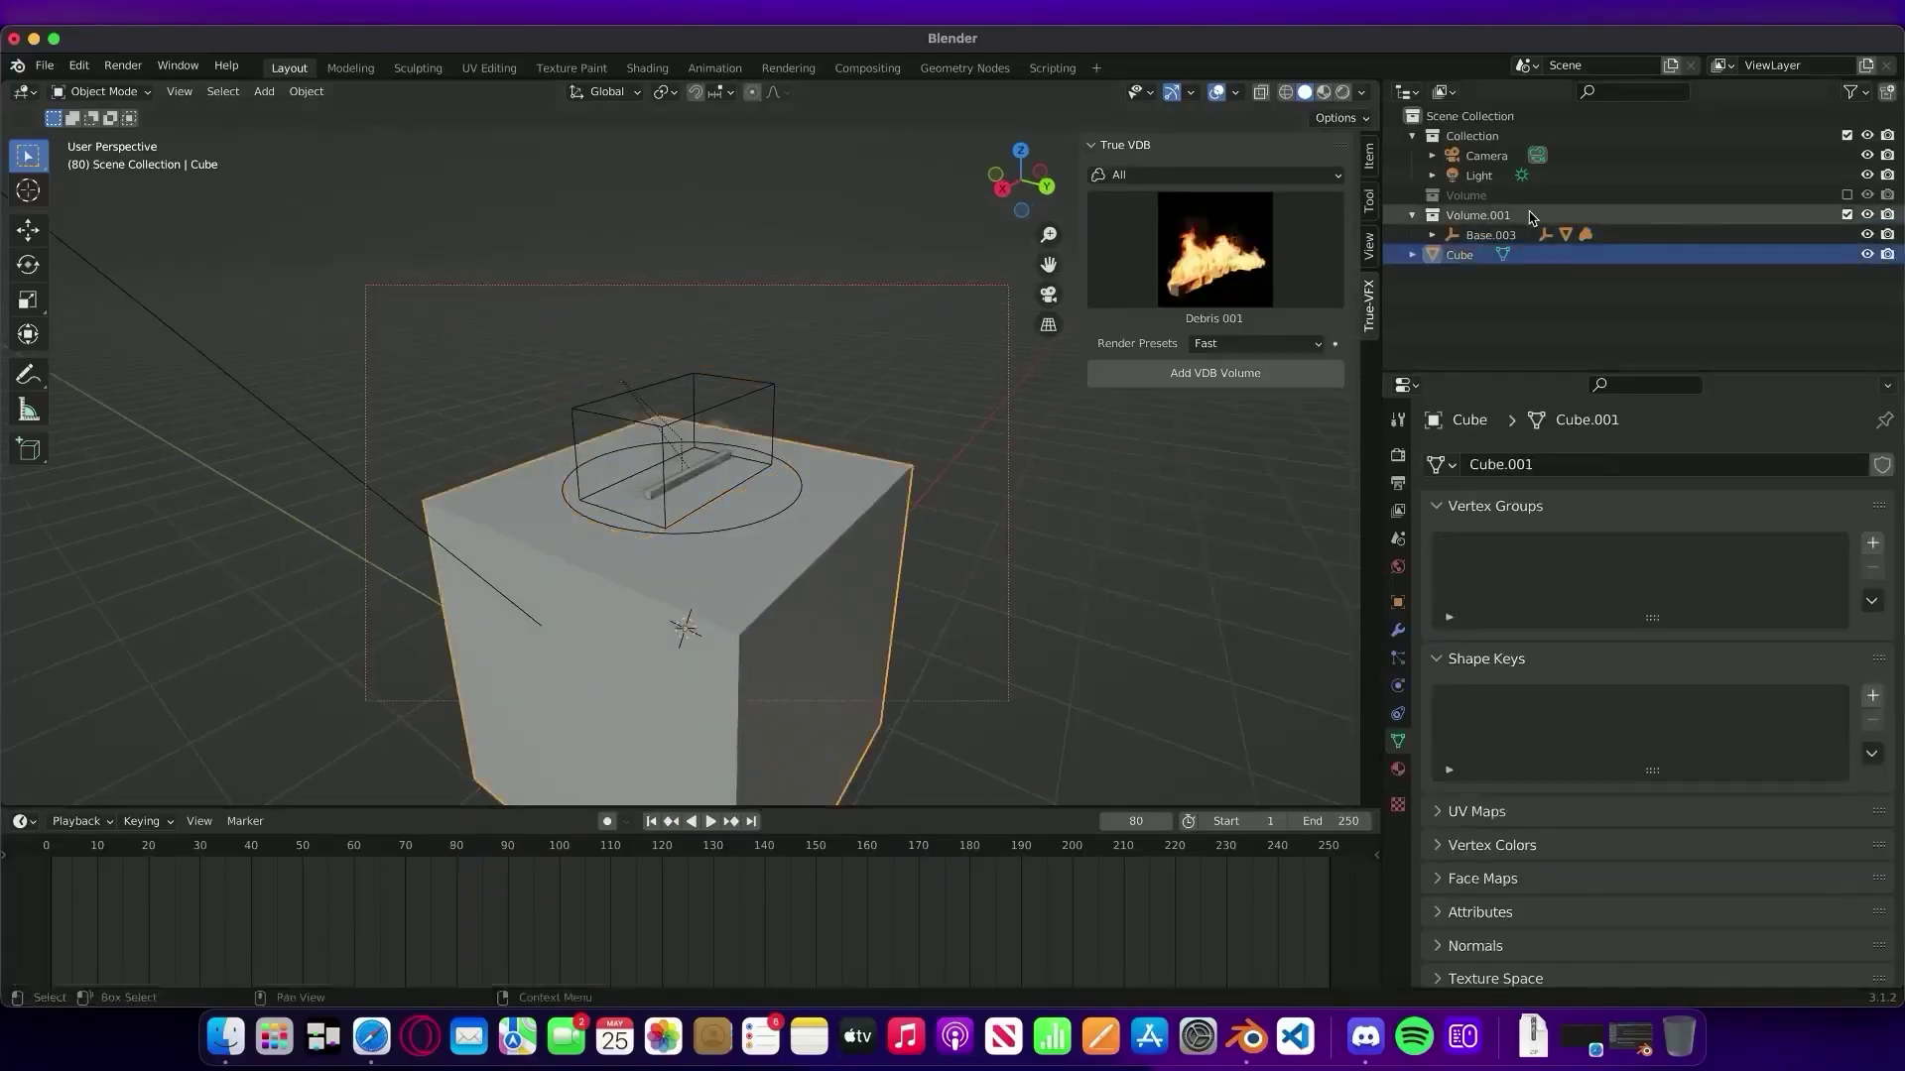
Step: Select Base.003 and the Cube, then apply True VDB's Medium render preset
{"action": "left_click", "coordinate": [799, 488]}
{"action": "left_click", "coordinate": [842, 477]}
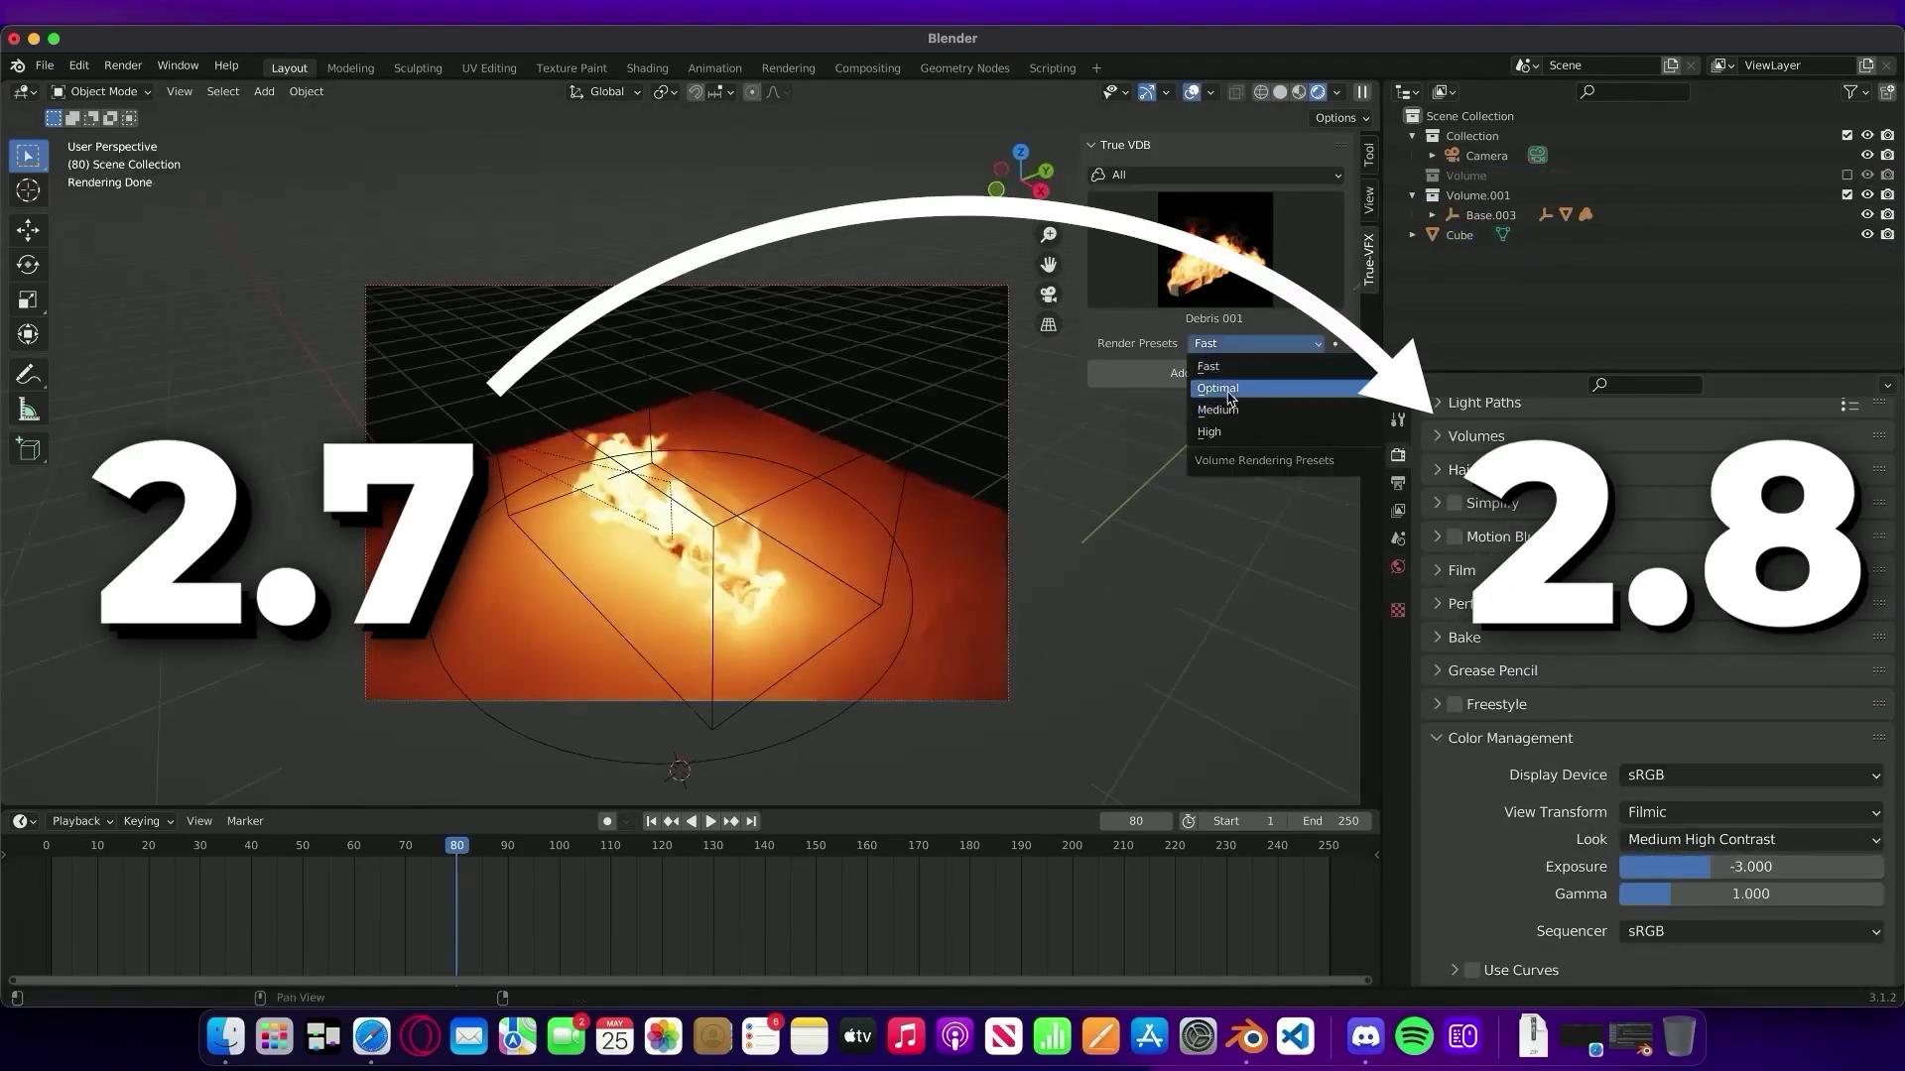
{"action": "left_click", "coordinate": [1226, 345]}
{"action": "left_click", "coordinate": [1218, 410]}
{"action": "left_click", "coordinate": [1226, 343]}
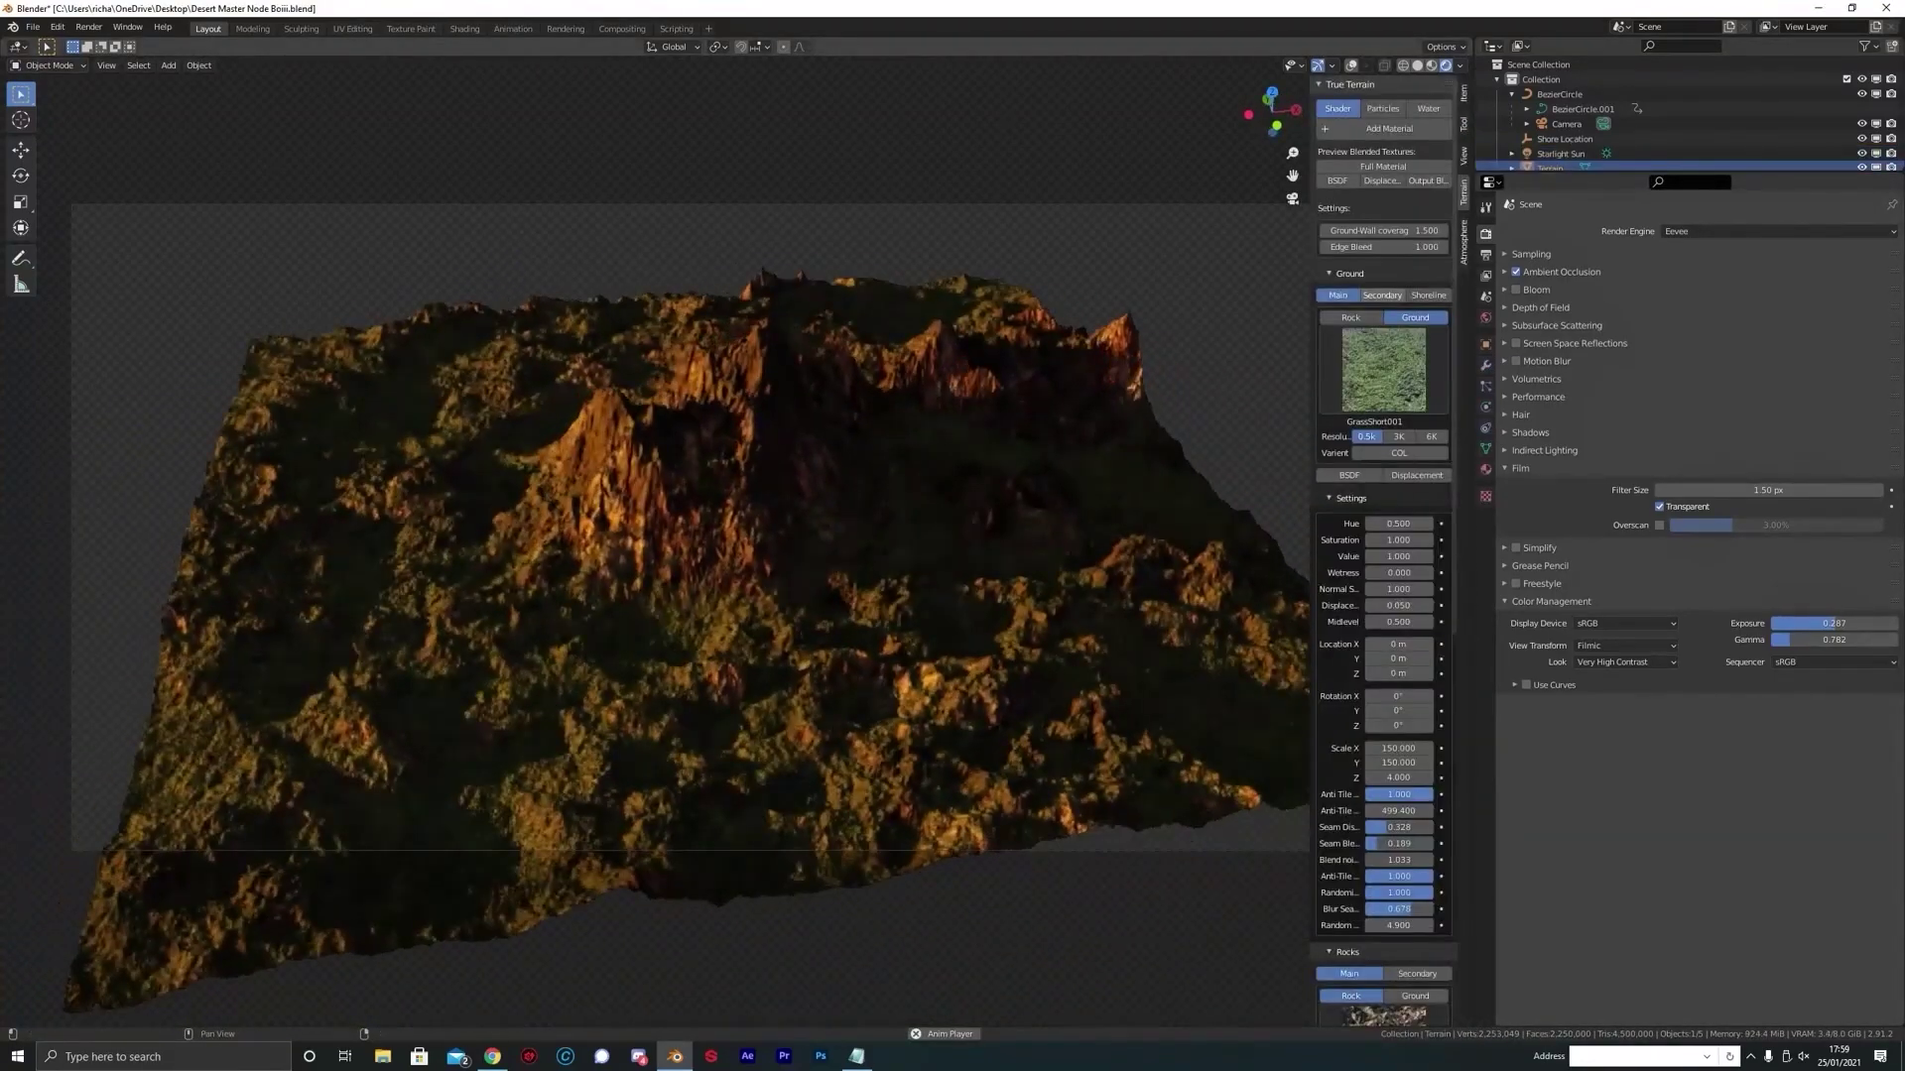
Step: Add an Edge Fade node before the output and set Hydraulic Erosion's number to 1000000
{"action": "key", "text": "n"}
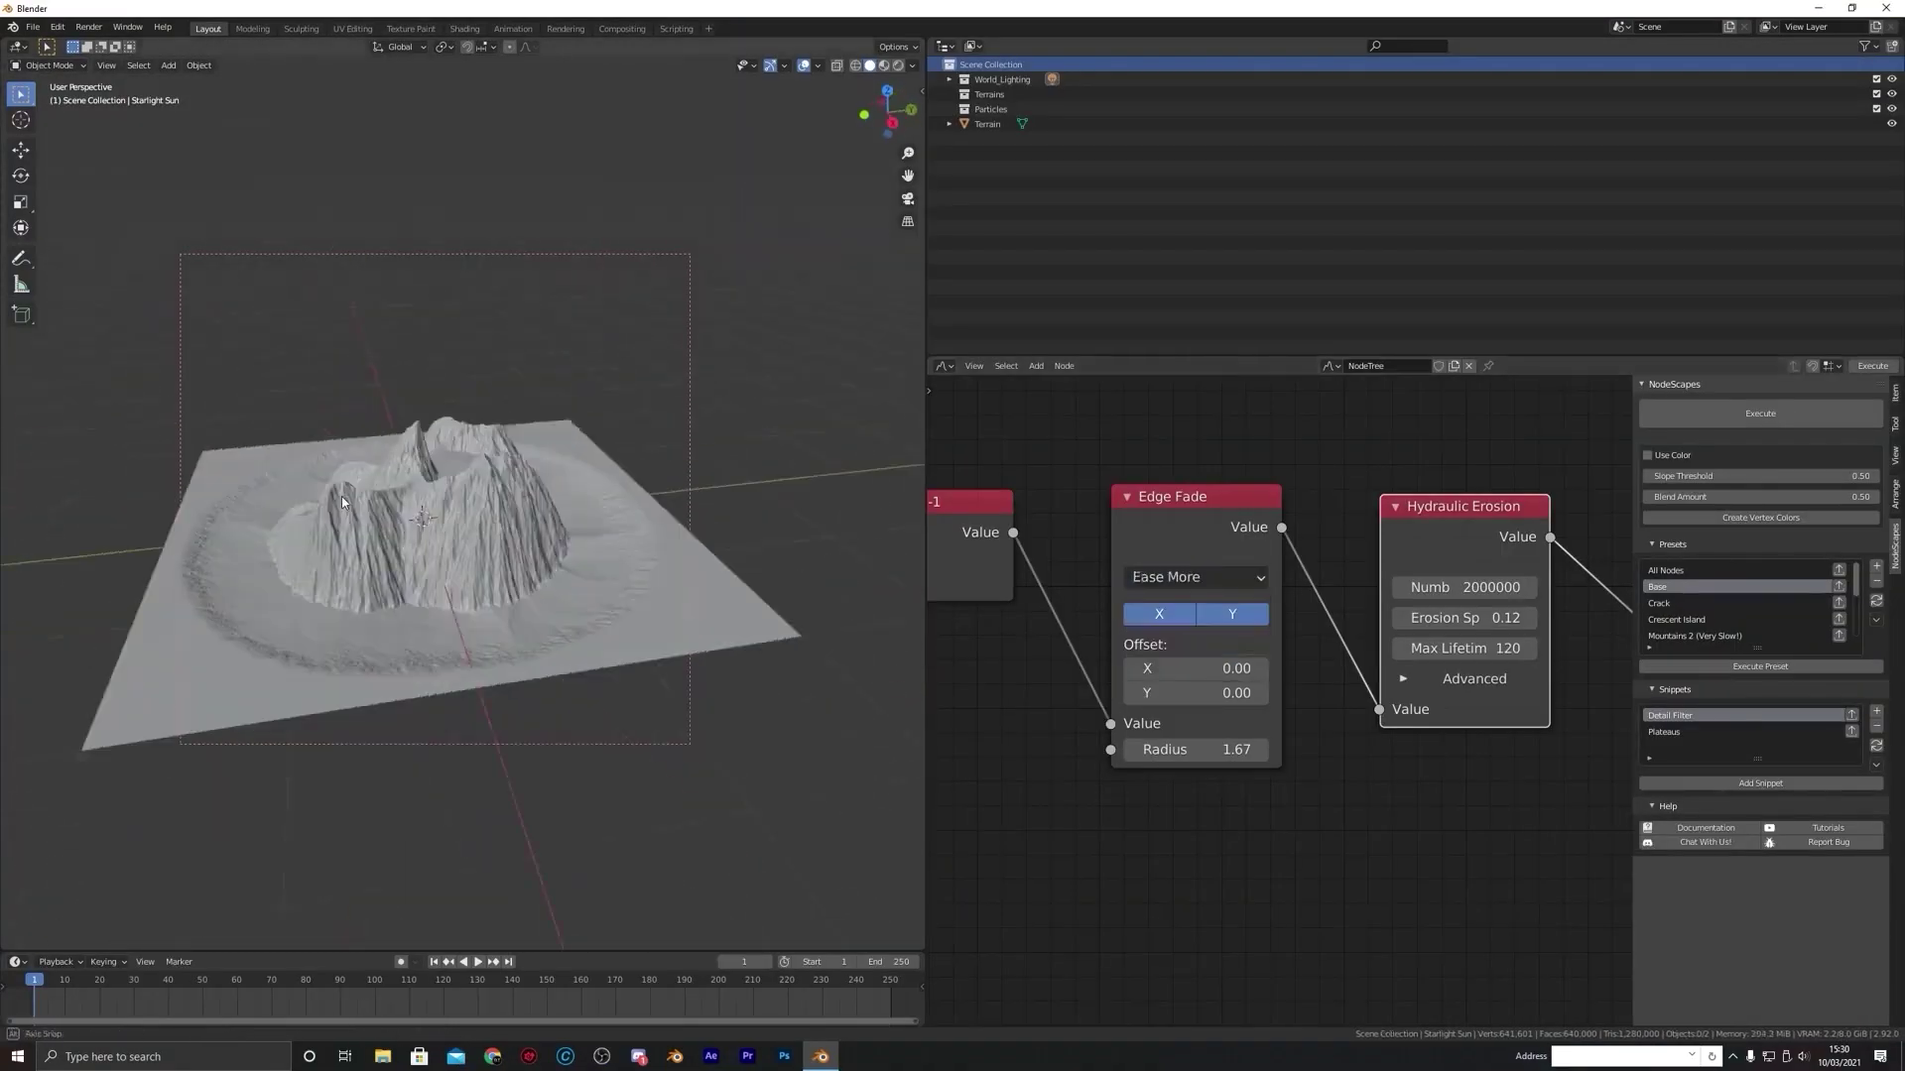
{"action": "left_click", "coordinate": [1462, 470]}
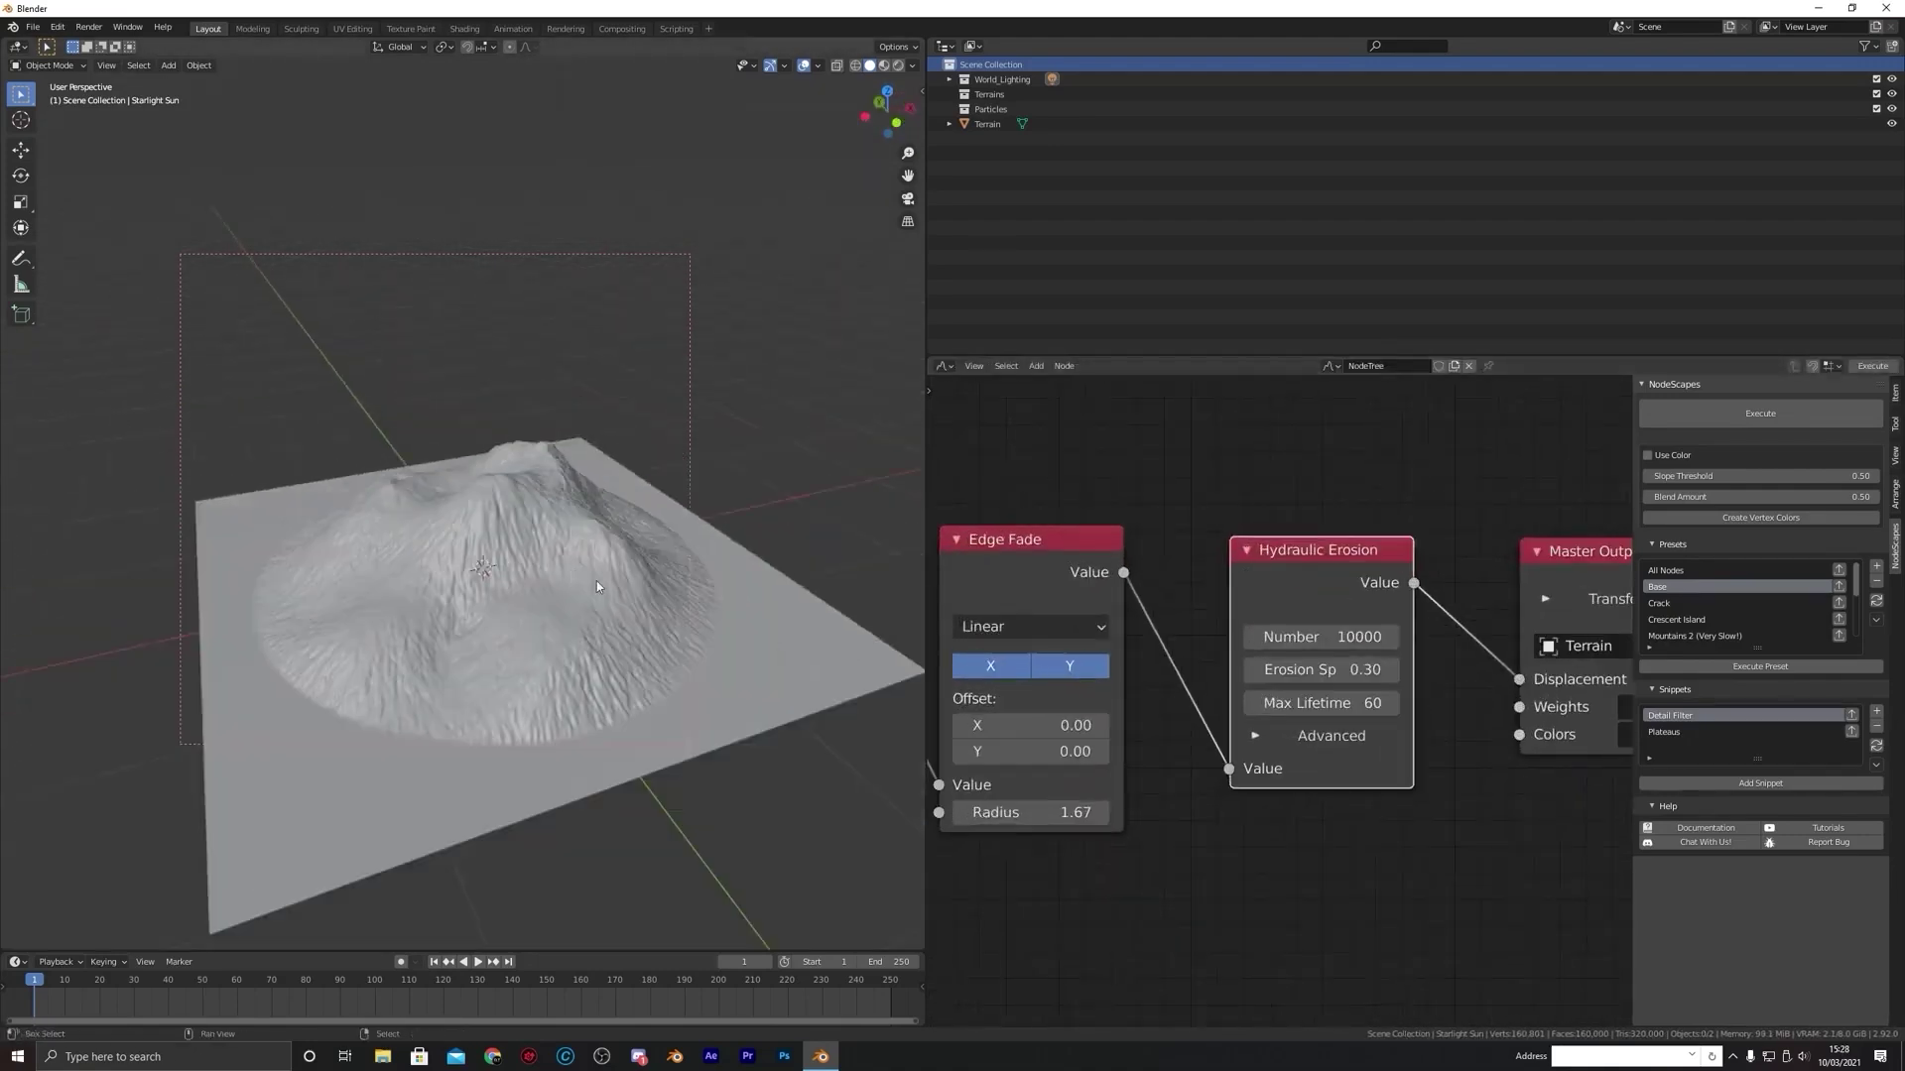
{"action": "left_click", "coordinate": [1275, 635]}
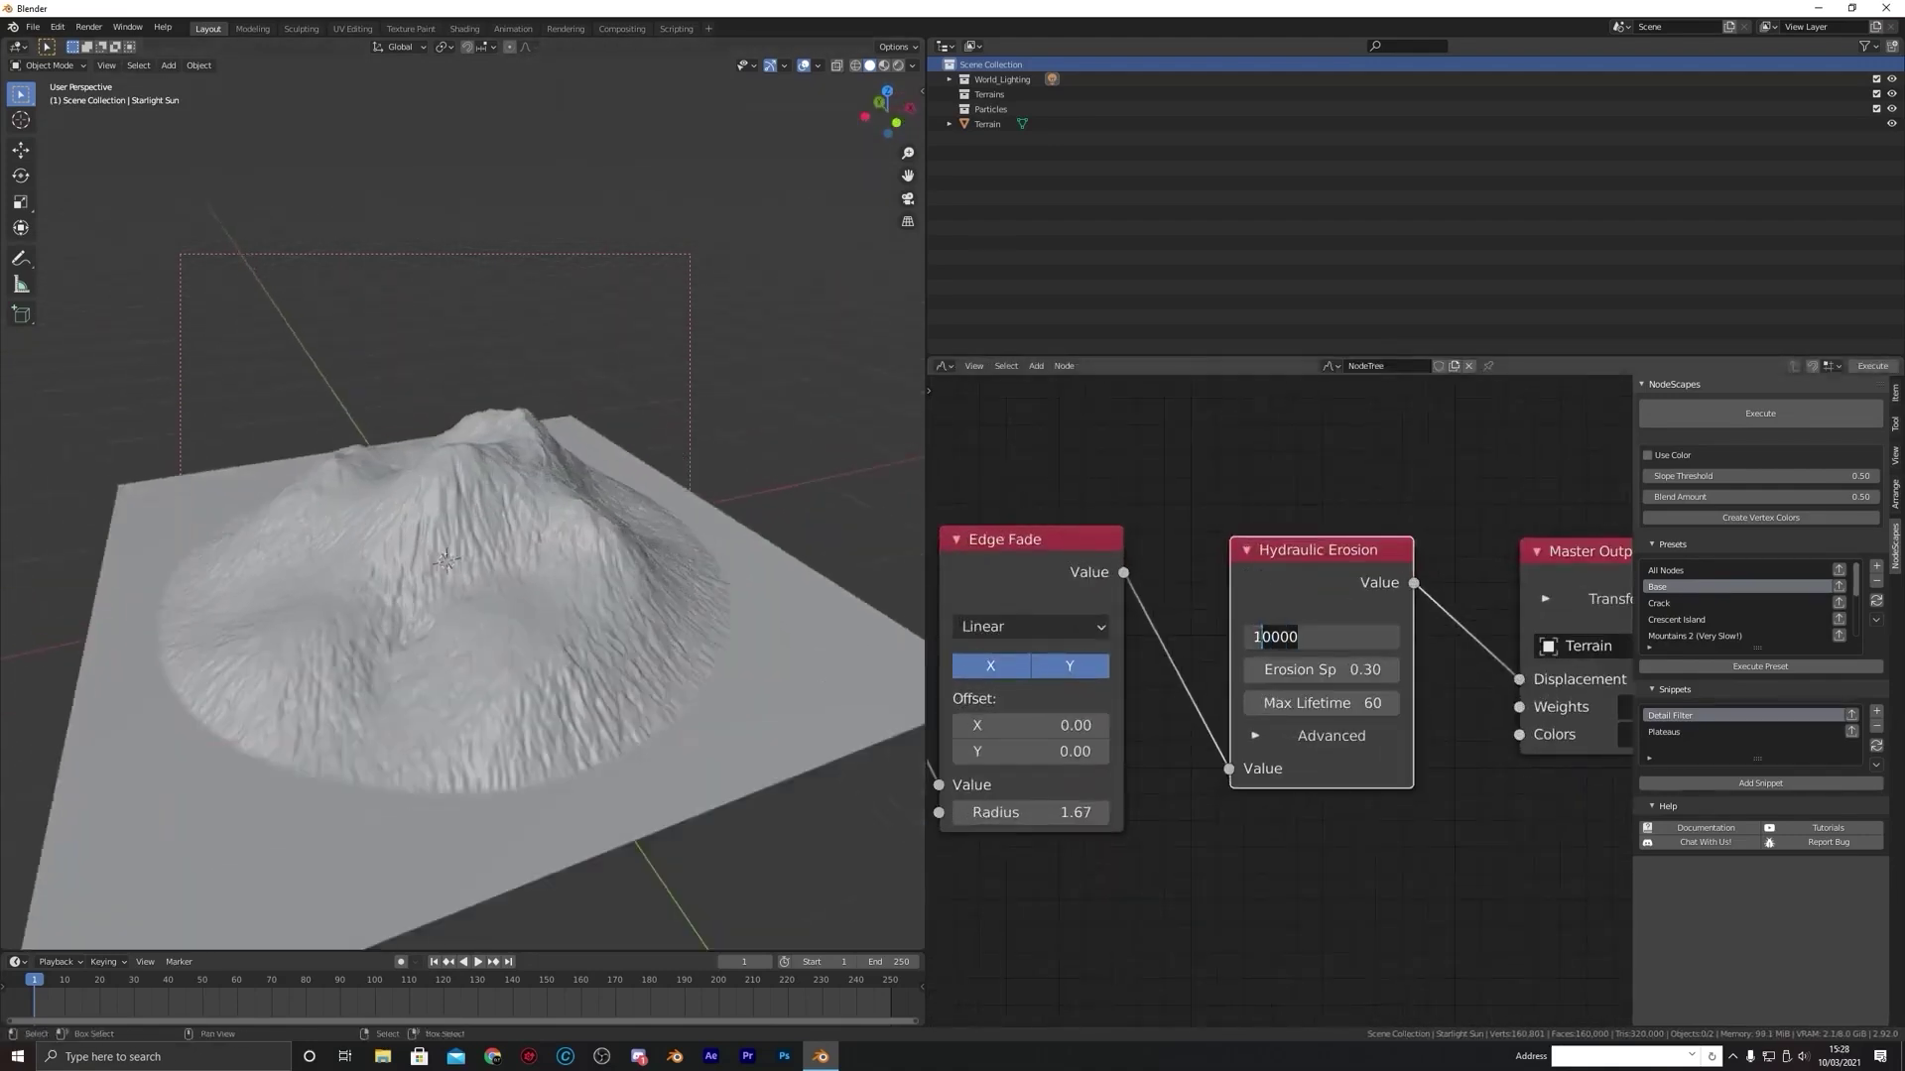
{"action": "type", "text": "00"}
{"action": "key", "text": "Return"}
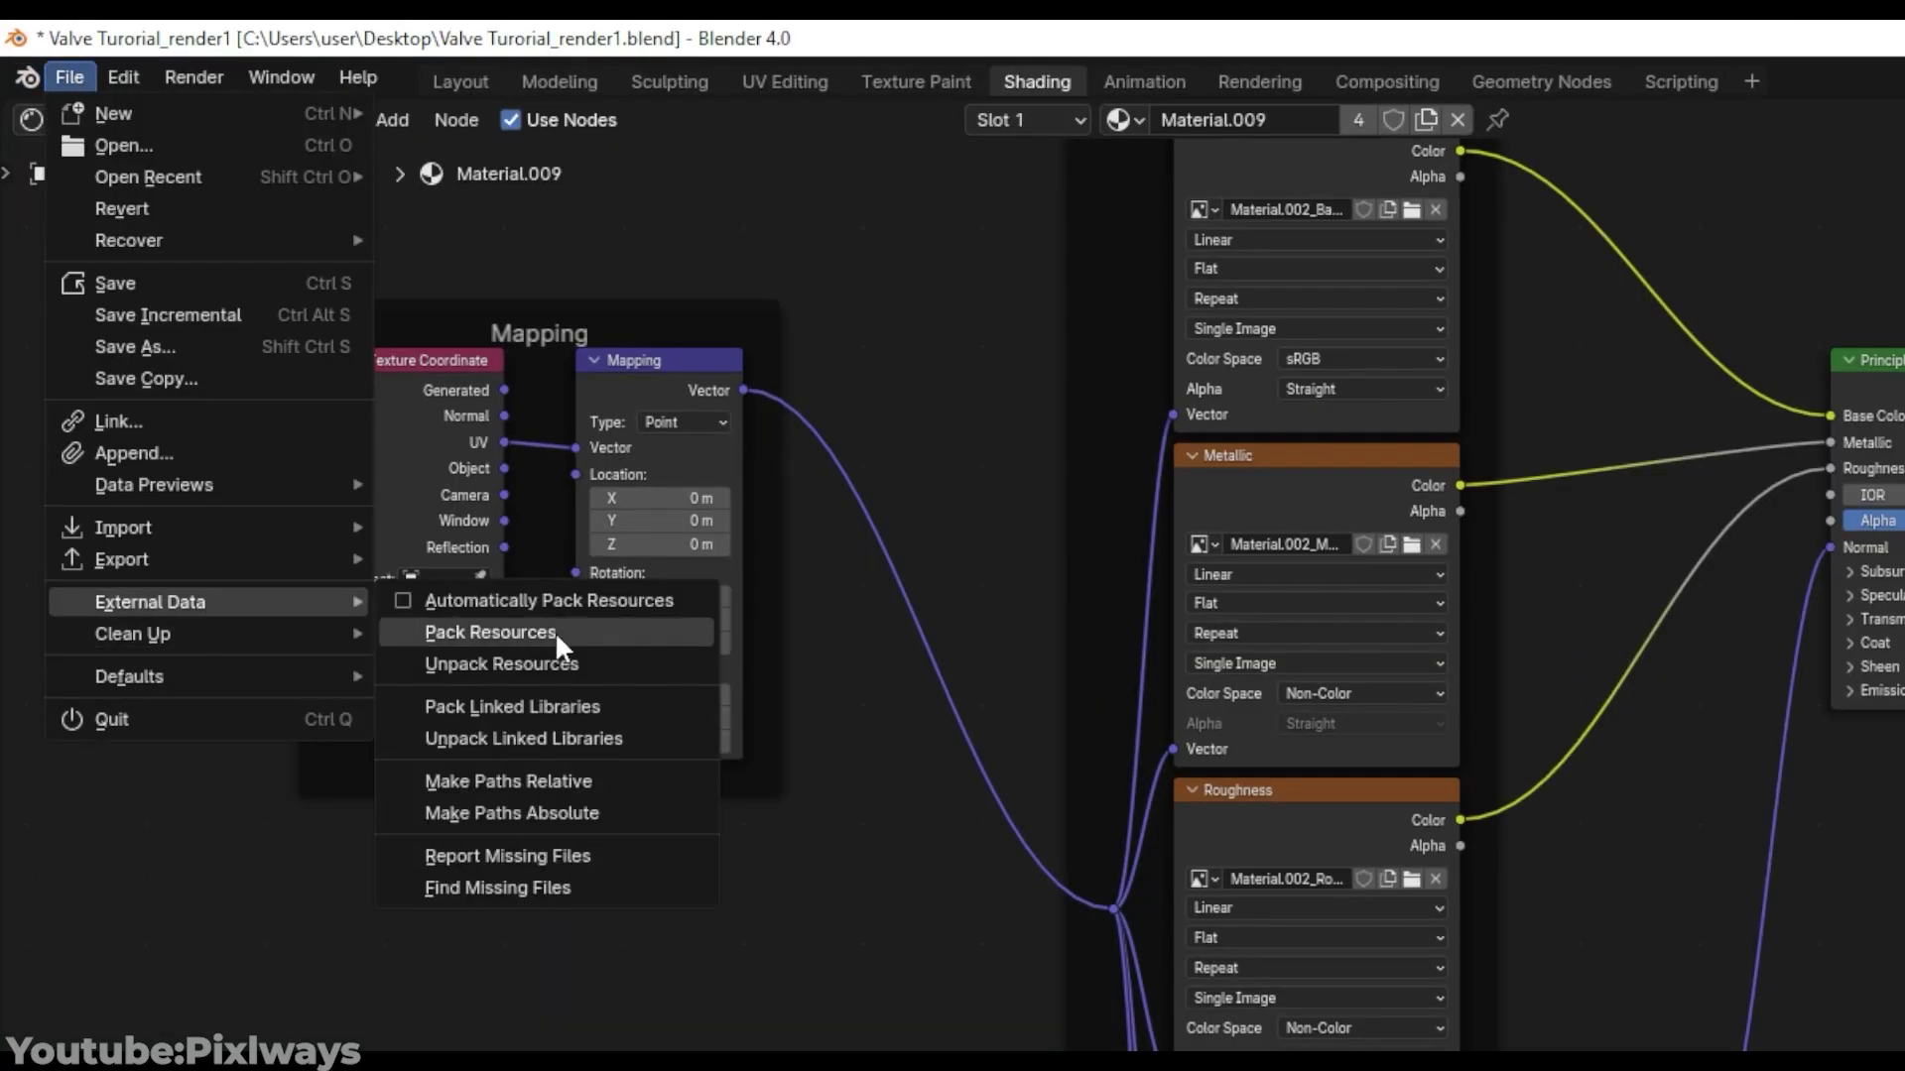
Step: Pack all external textures into the blend file and view the Roughness image in an Image Editor
{"action": "left_click", "coordinate": [510, 634]}
{"action": "scroll", "coordinate": [1002, 476], "scroll_direction": "up", "scroll_amount": 5}
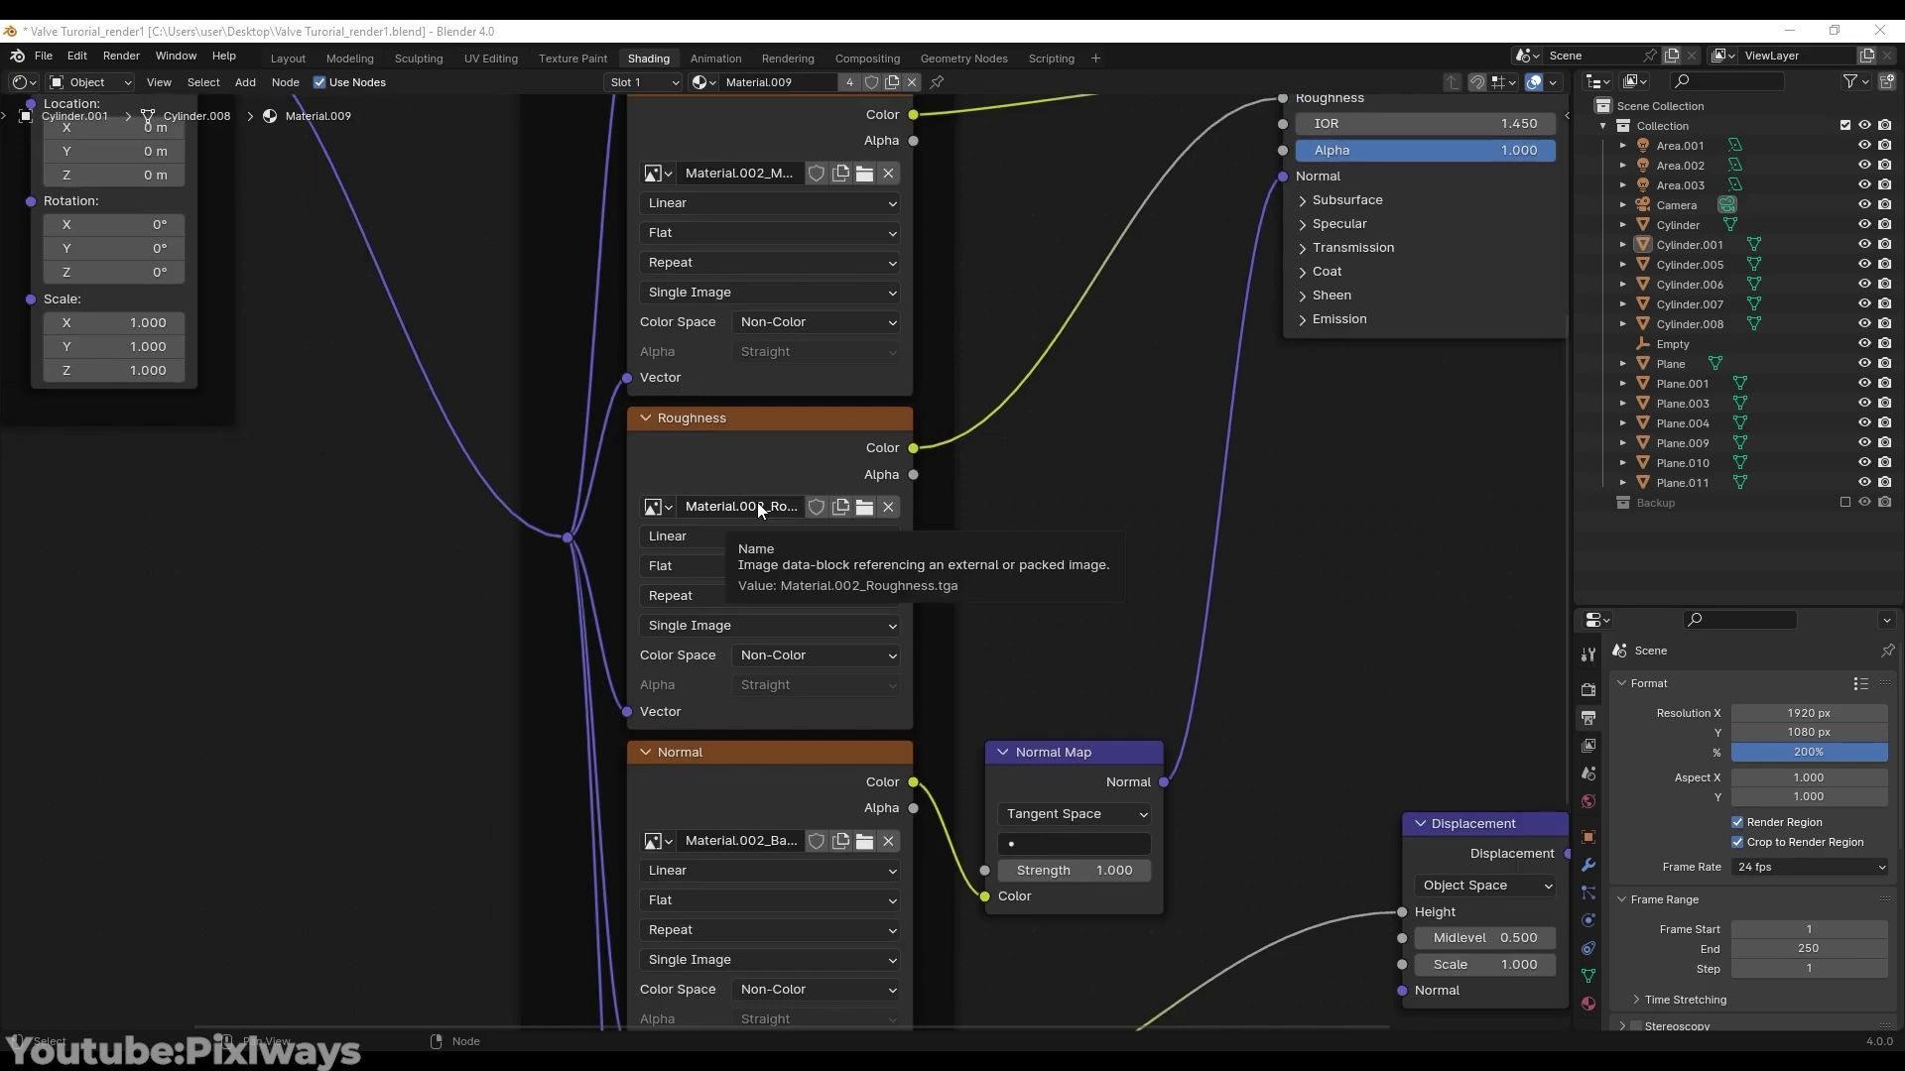
{"action": "left_click", "coordinate": [22, 81]}
{"action": "left_click", "coordinate": [56, 166]}
{"action": "key", "text": "Return"}
Step: Return the area to the Shader Editor and show the selected texture node's details in the sidebar
{"action": "left_click", "coordinate": [22, 82]}
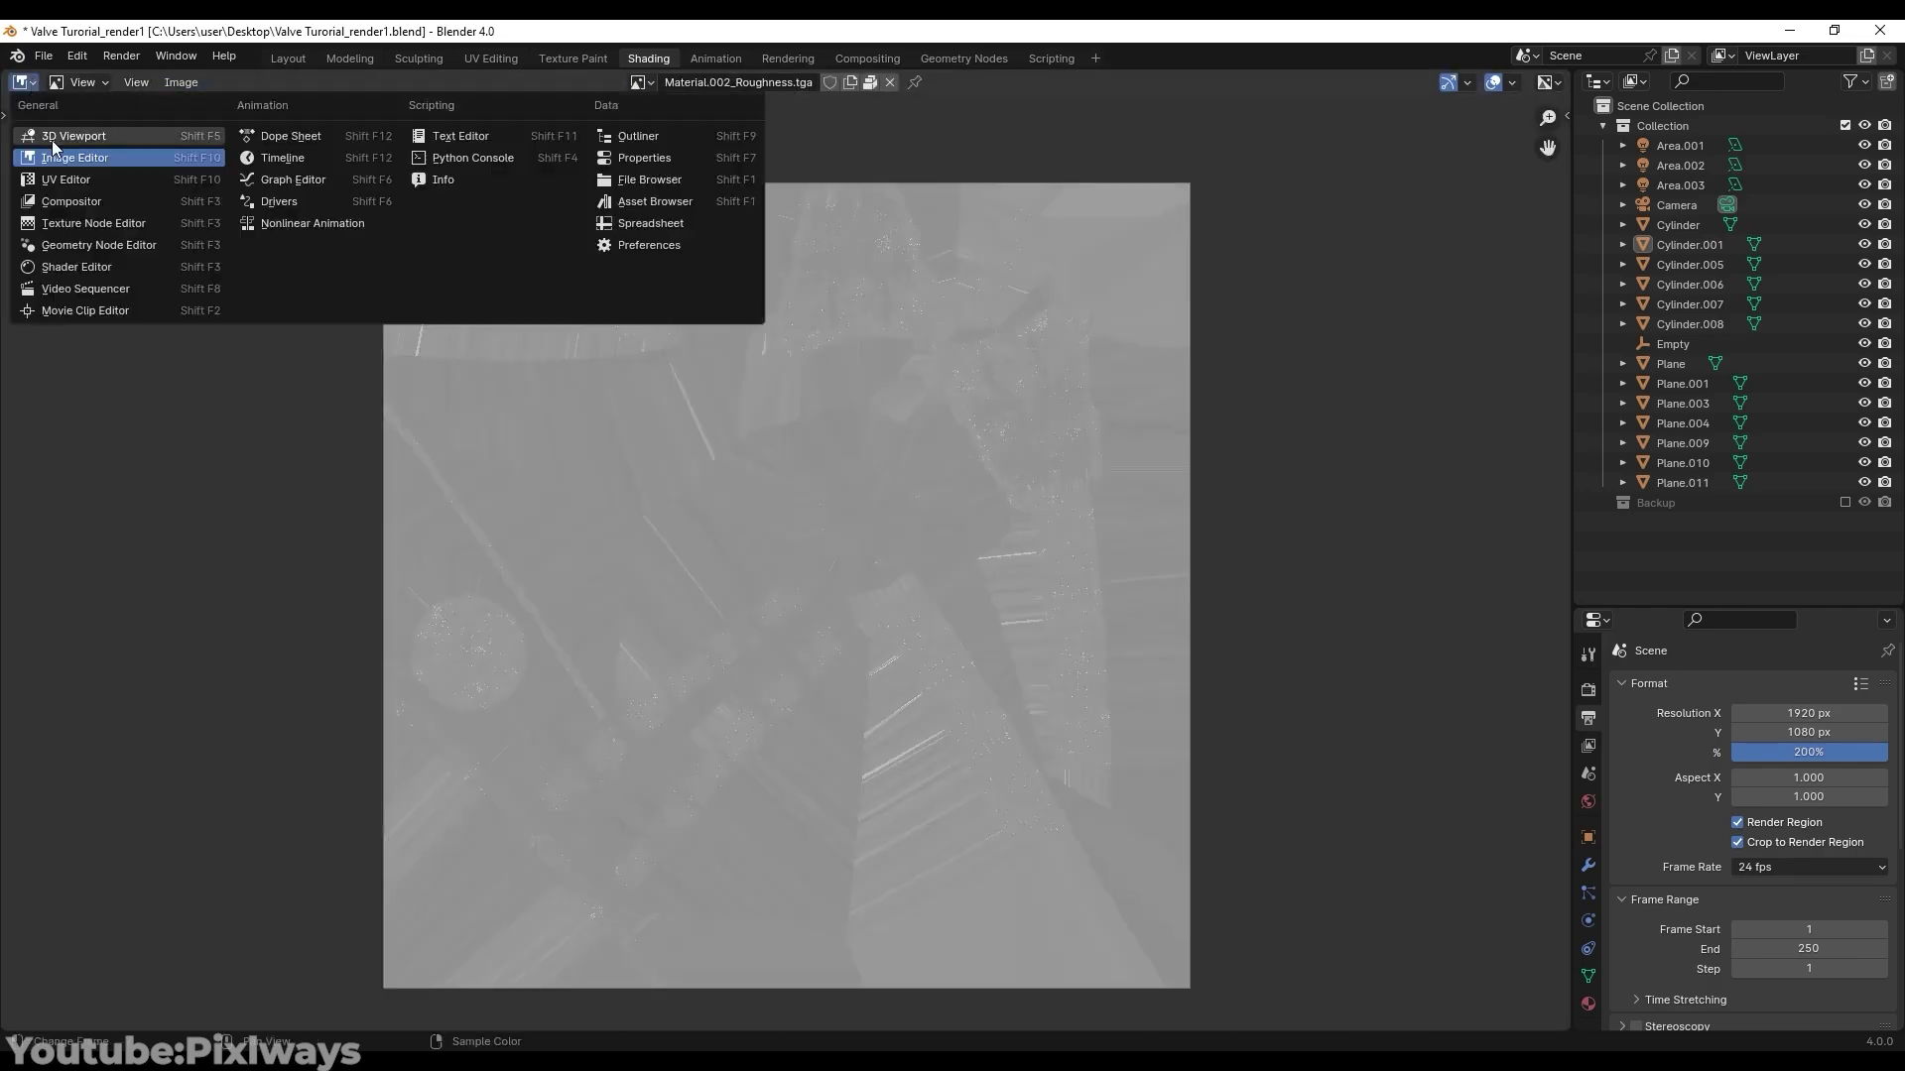
{"action": "left_click", "coordinate": [59, 275]}
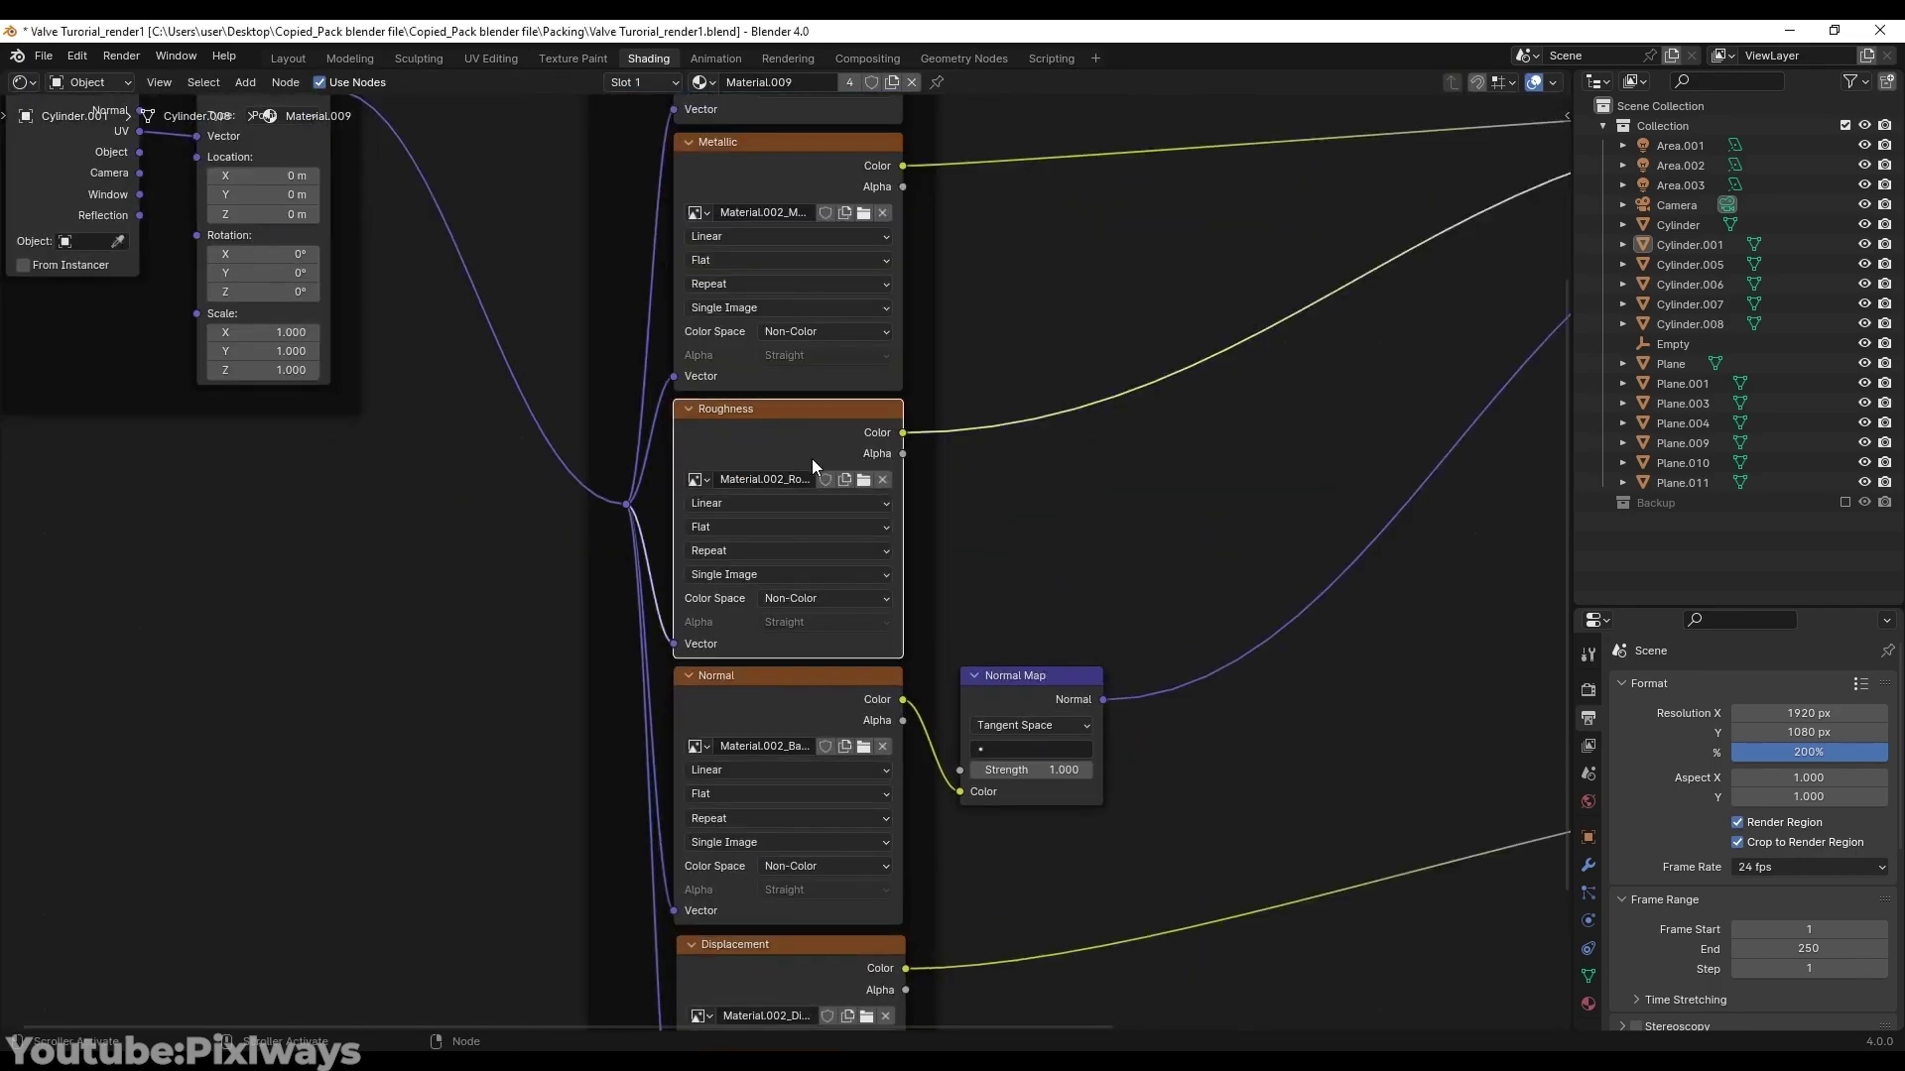
{"action": "key", "text": "n"}
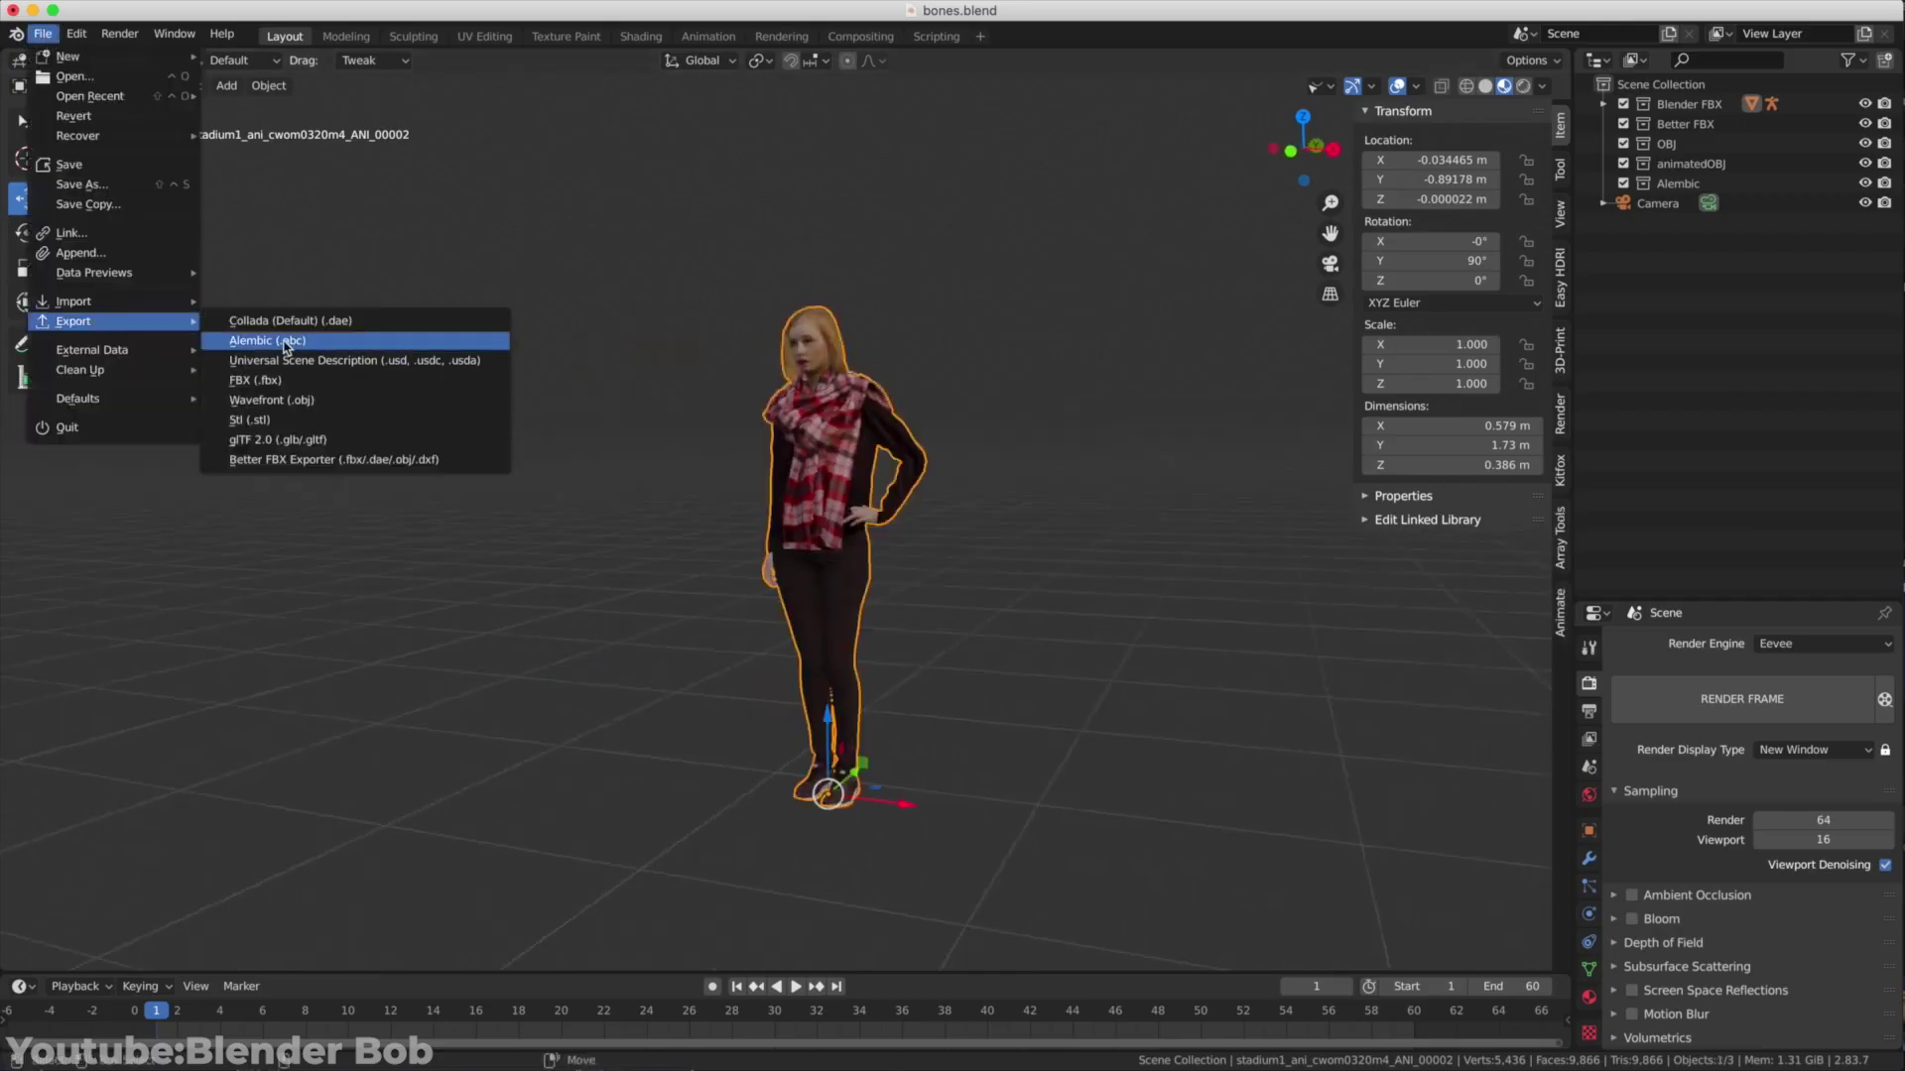
Step: Export the animated woman character to Alembic
{"action": "left_click", "coordinate": [297, 340]}
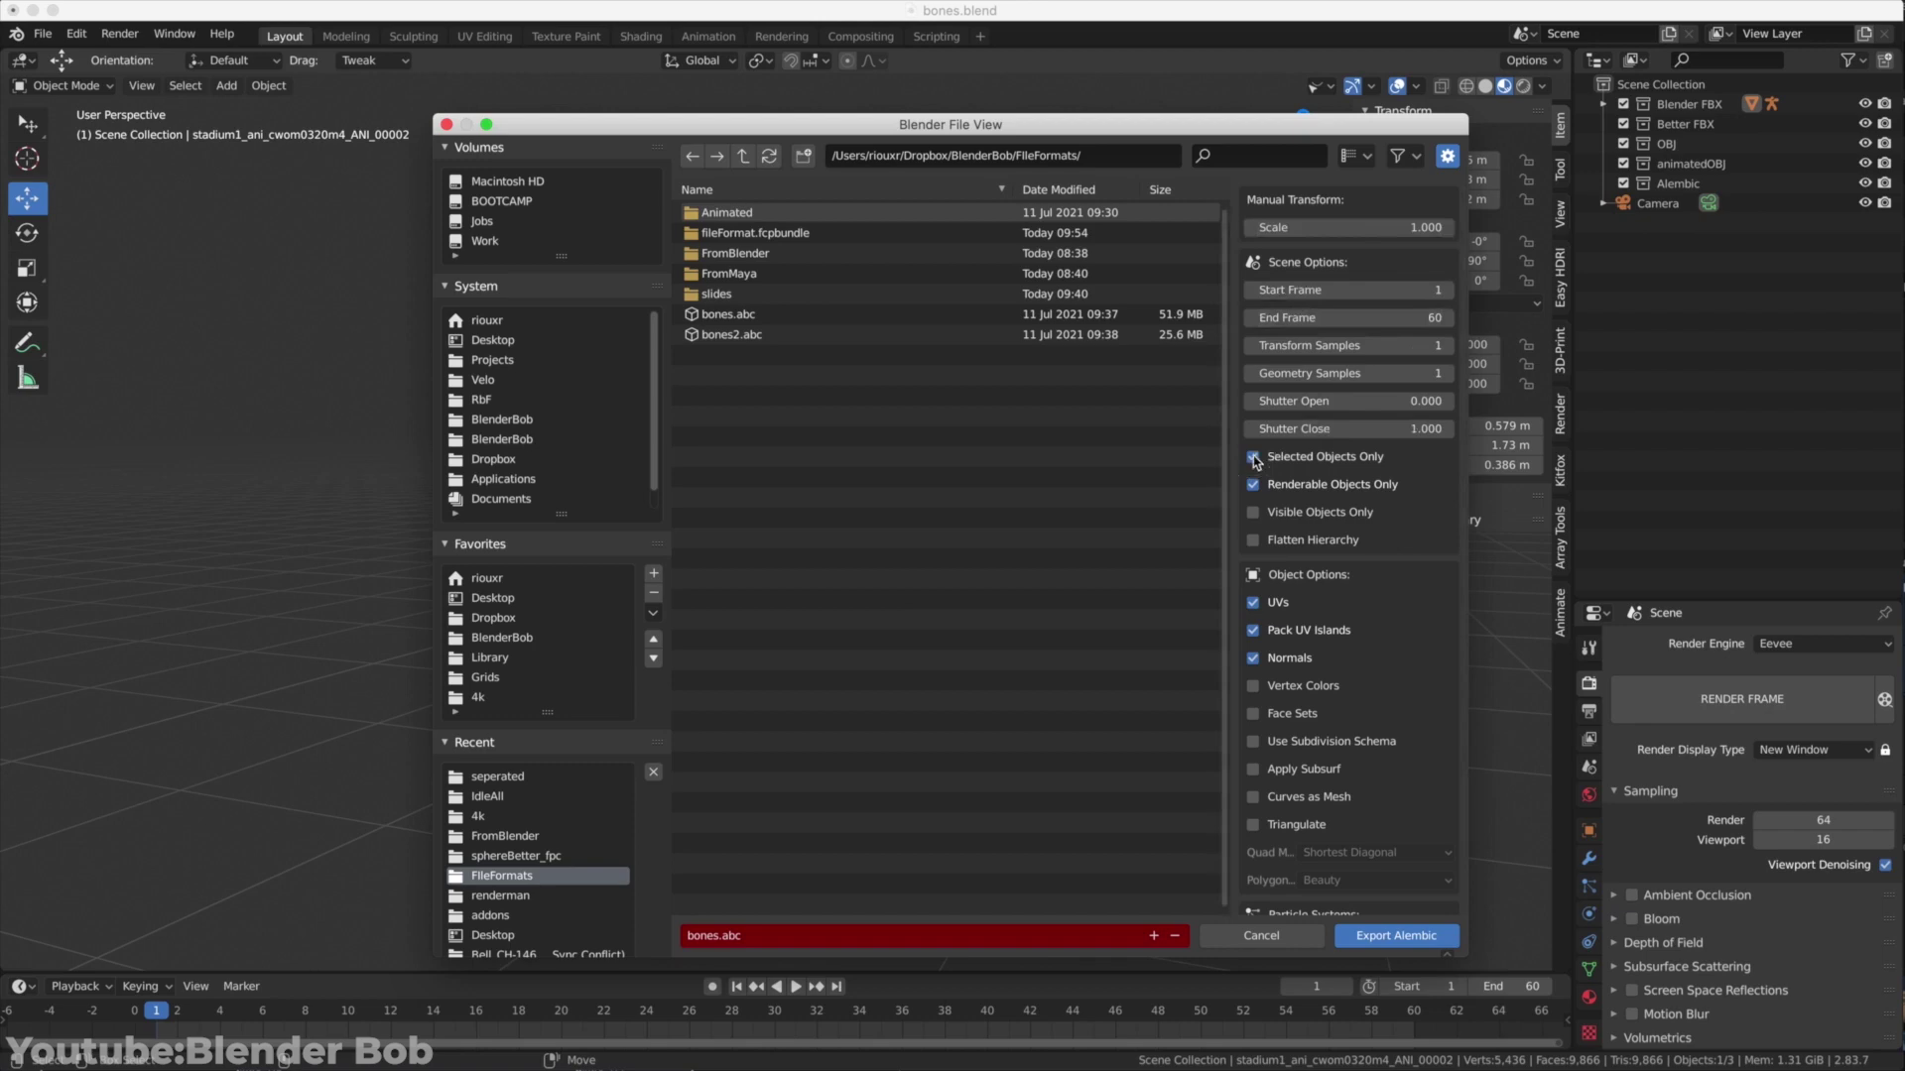
{"action": "left_click", "coordinate": [1394, 935]}
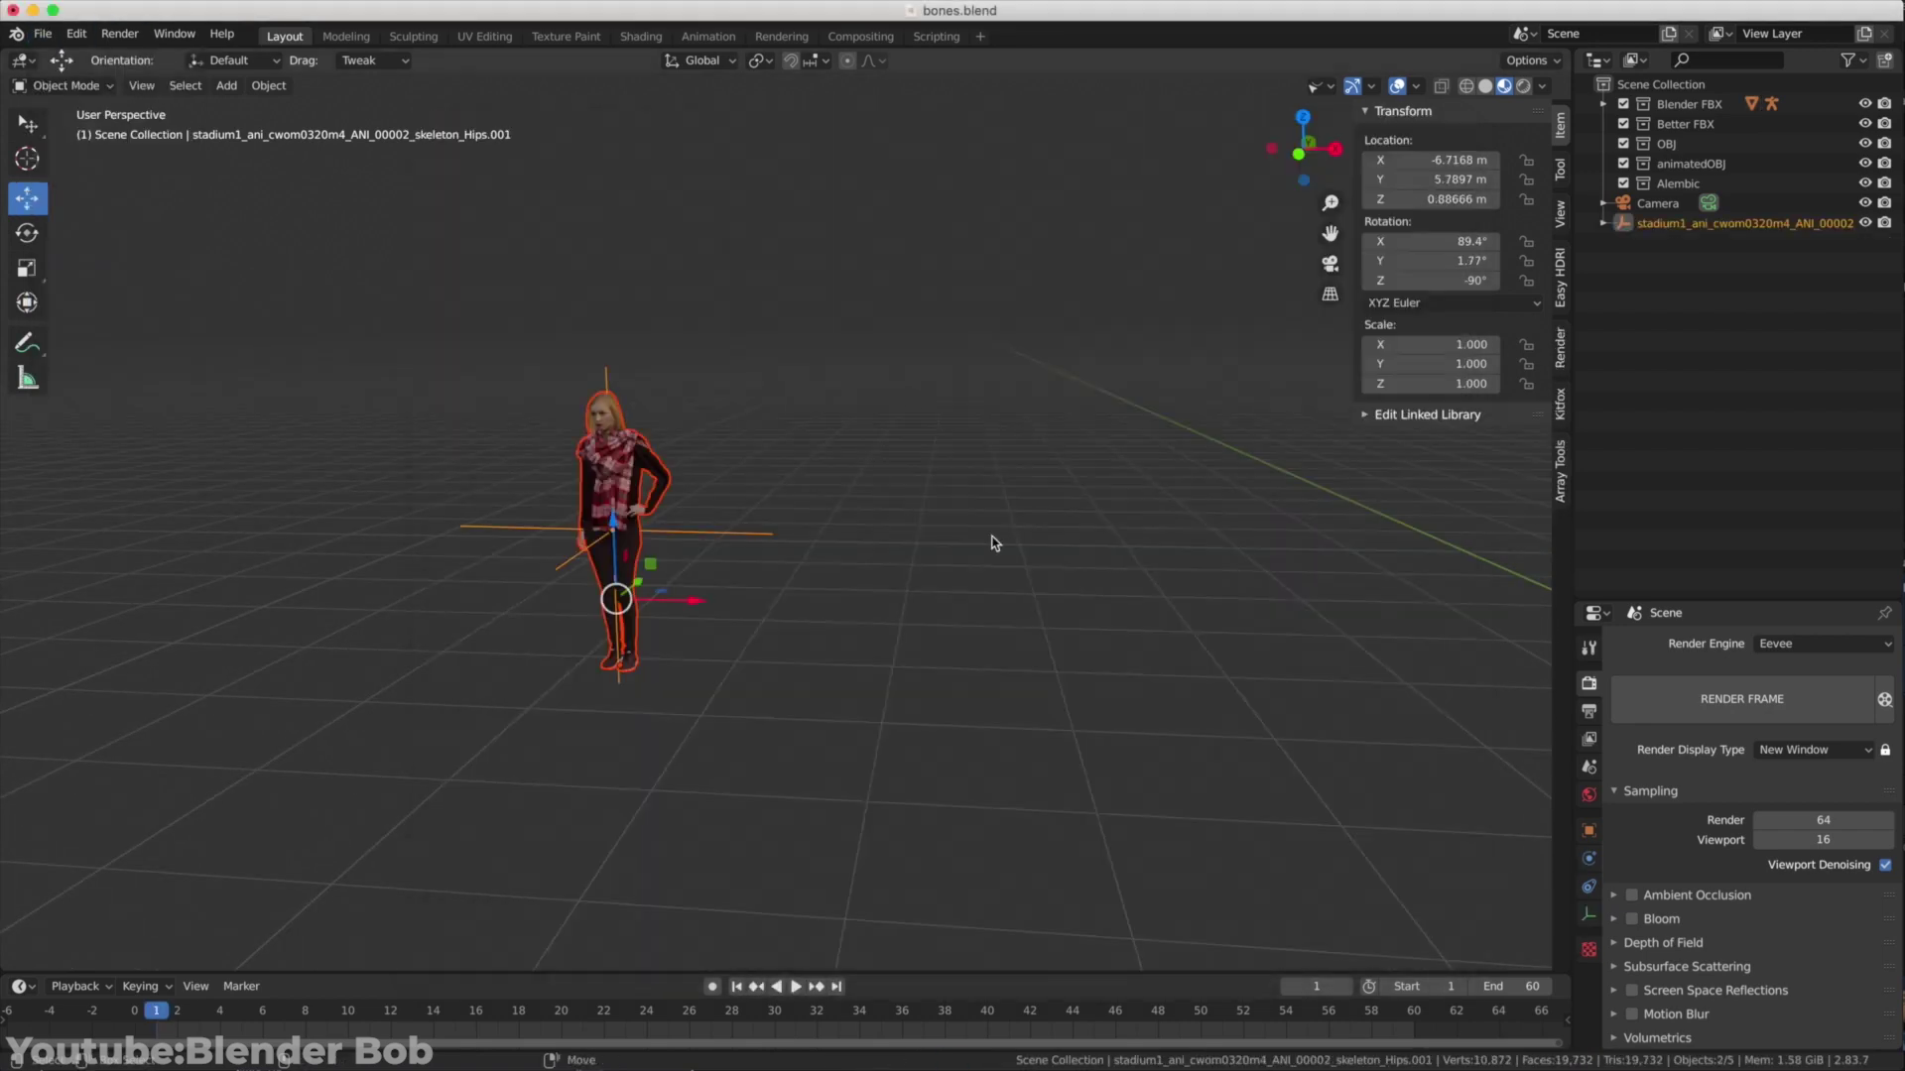
{"action": "scroll", "coordinate": [821, 541], "scroll_direction": "down", "scroll_amount": 3}
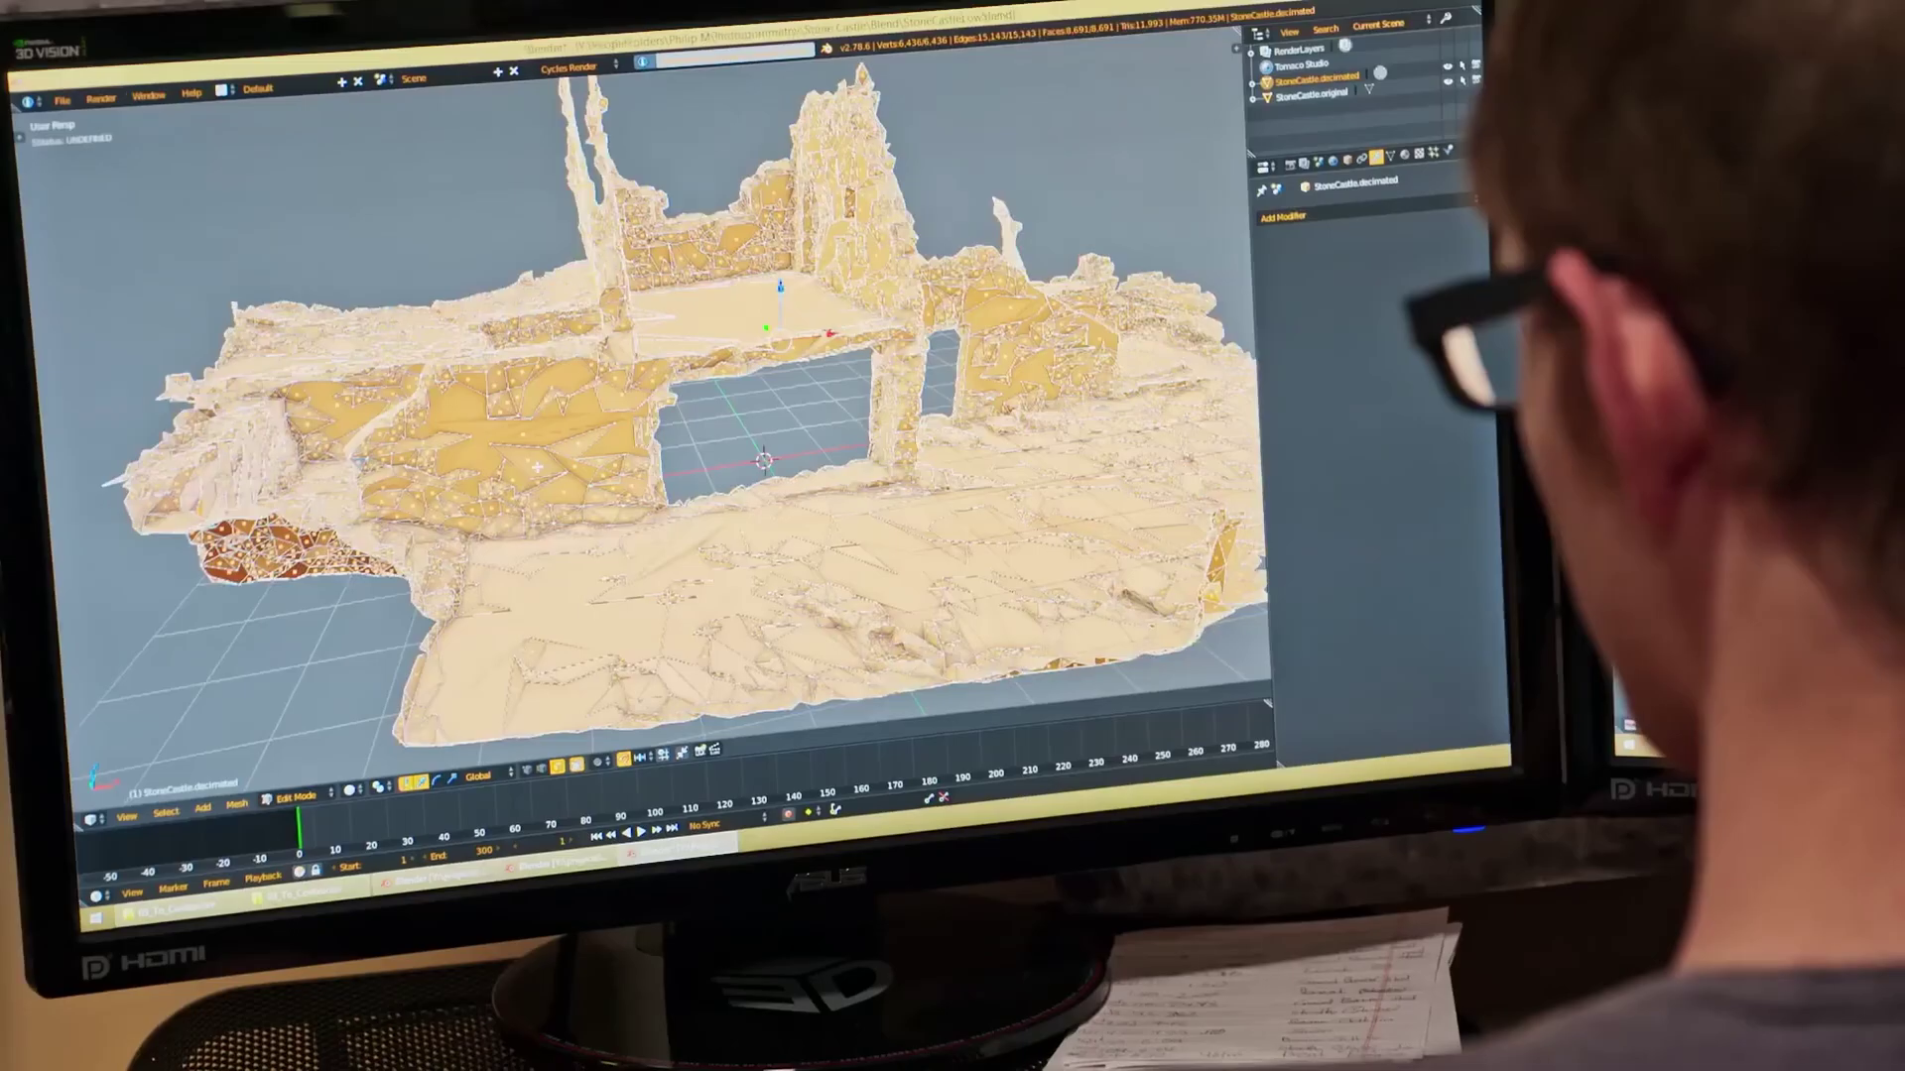
Step: Select the whole castle mesh and run a Mesh Clean Up operation to remove excess vertices
{"action": "key", "text": "a"}
{"action": "key", "text": "a"}
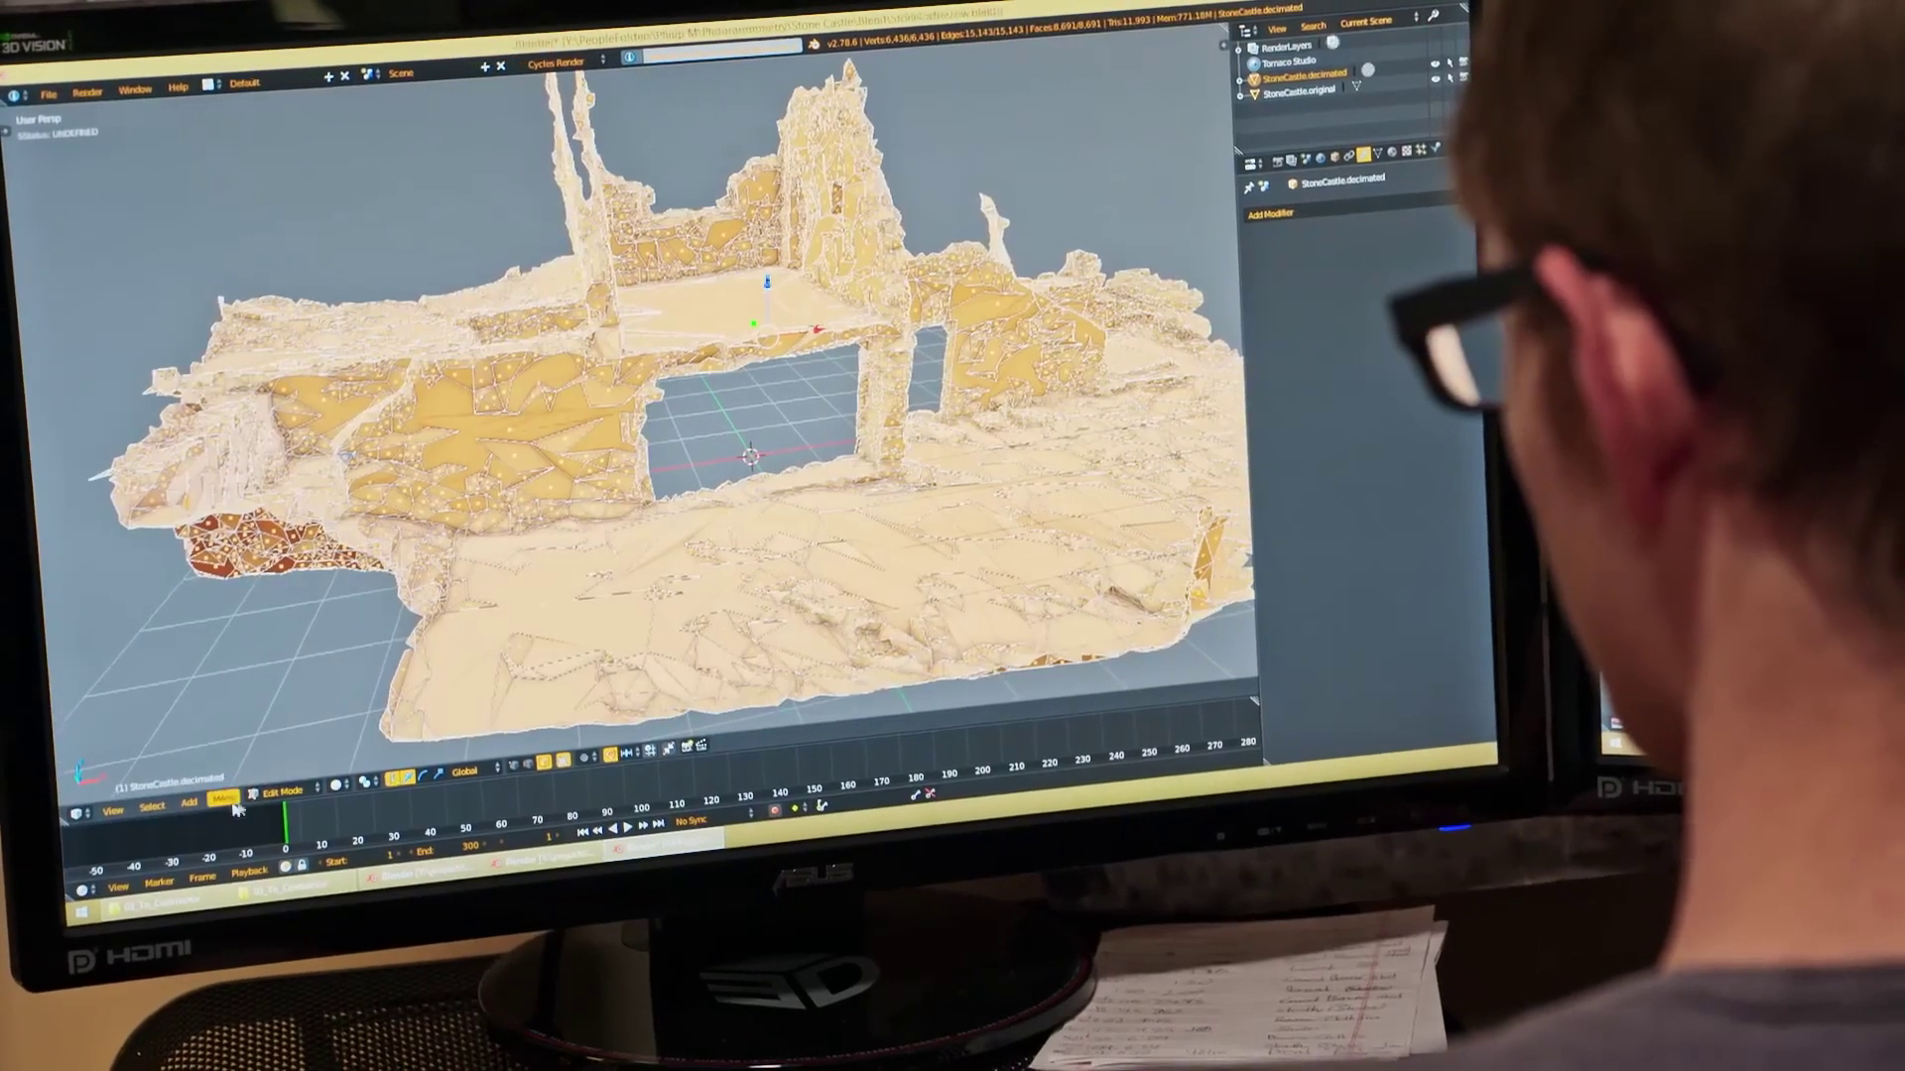
{"action": "left_click", "coordinate": [236, 805]}
{"action": "mouse_move", "coordinate": [236, 594]}
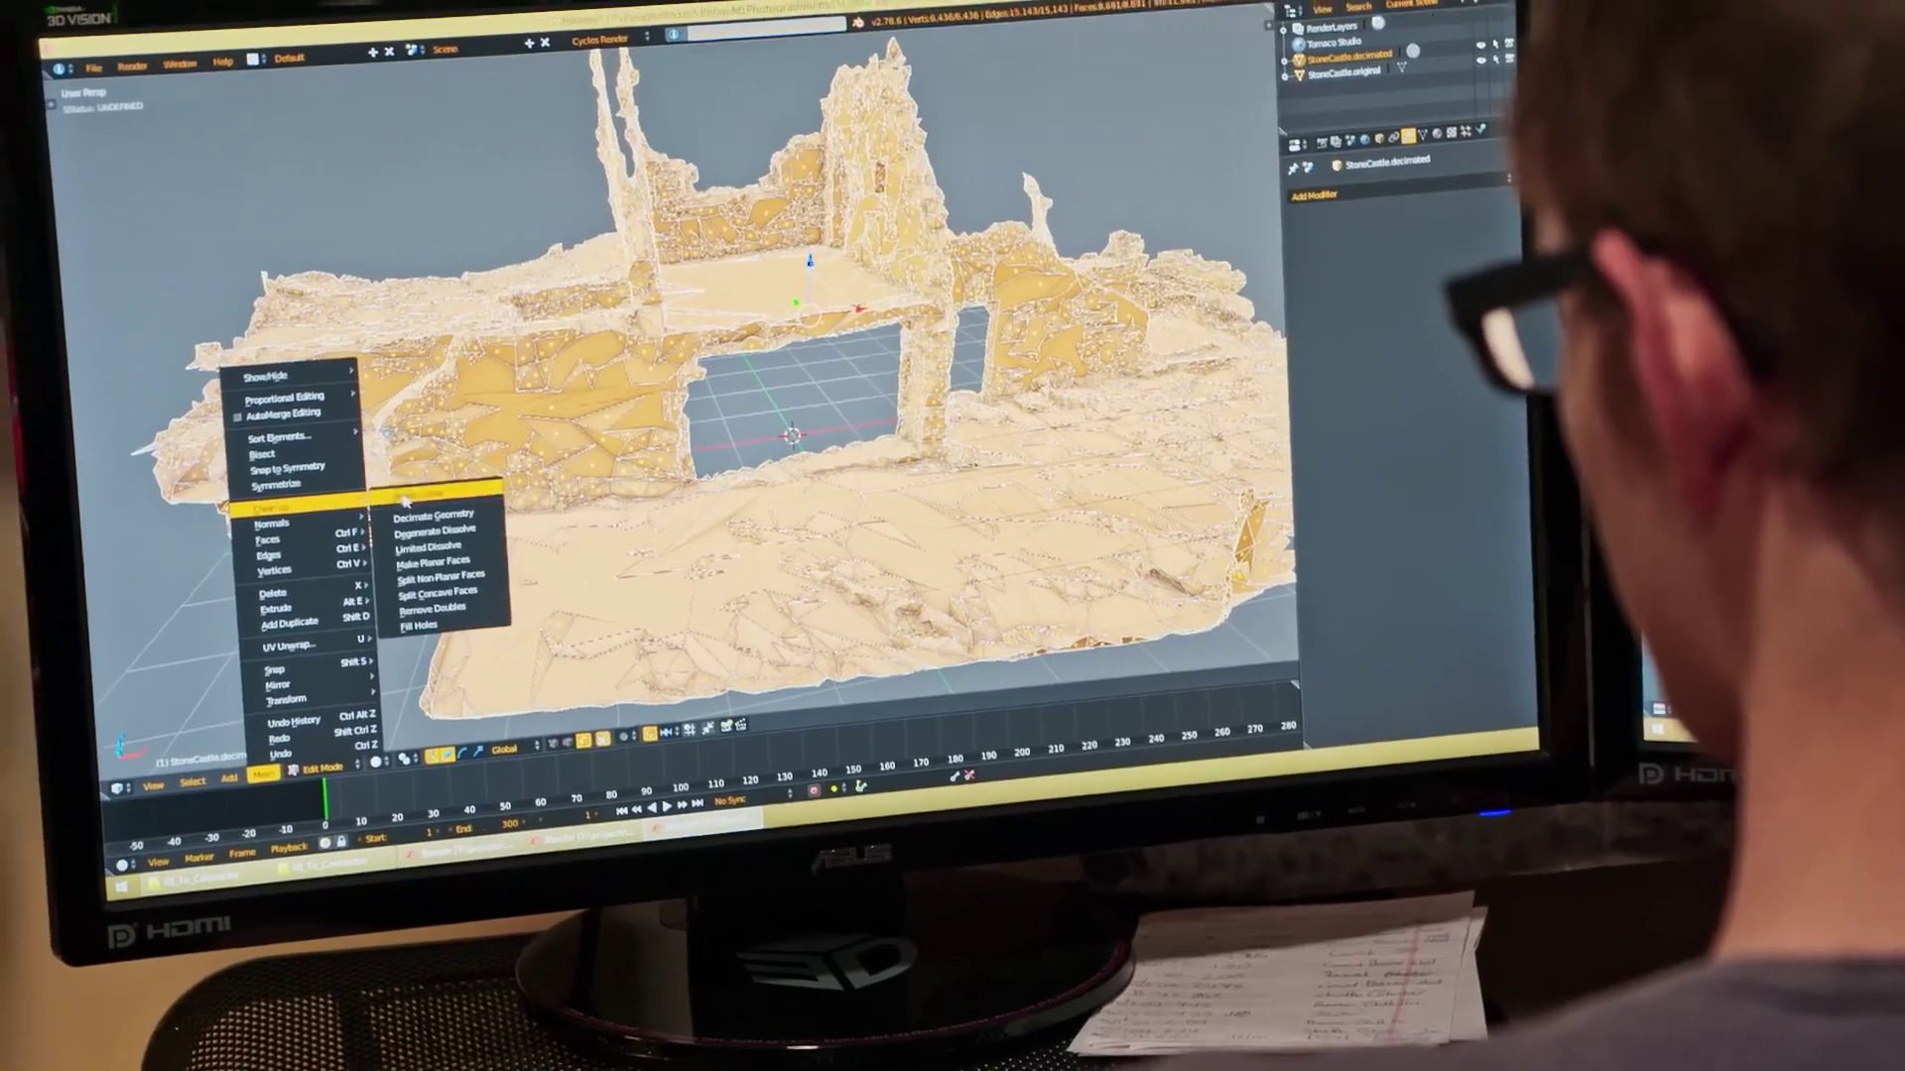
{"action": "left_click", "coordinate": [416, 586]}
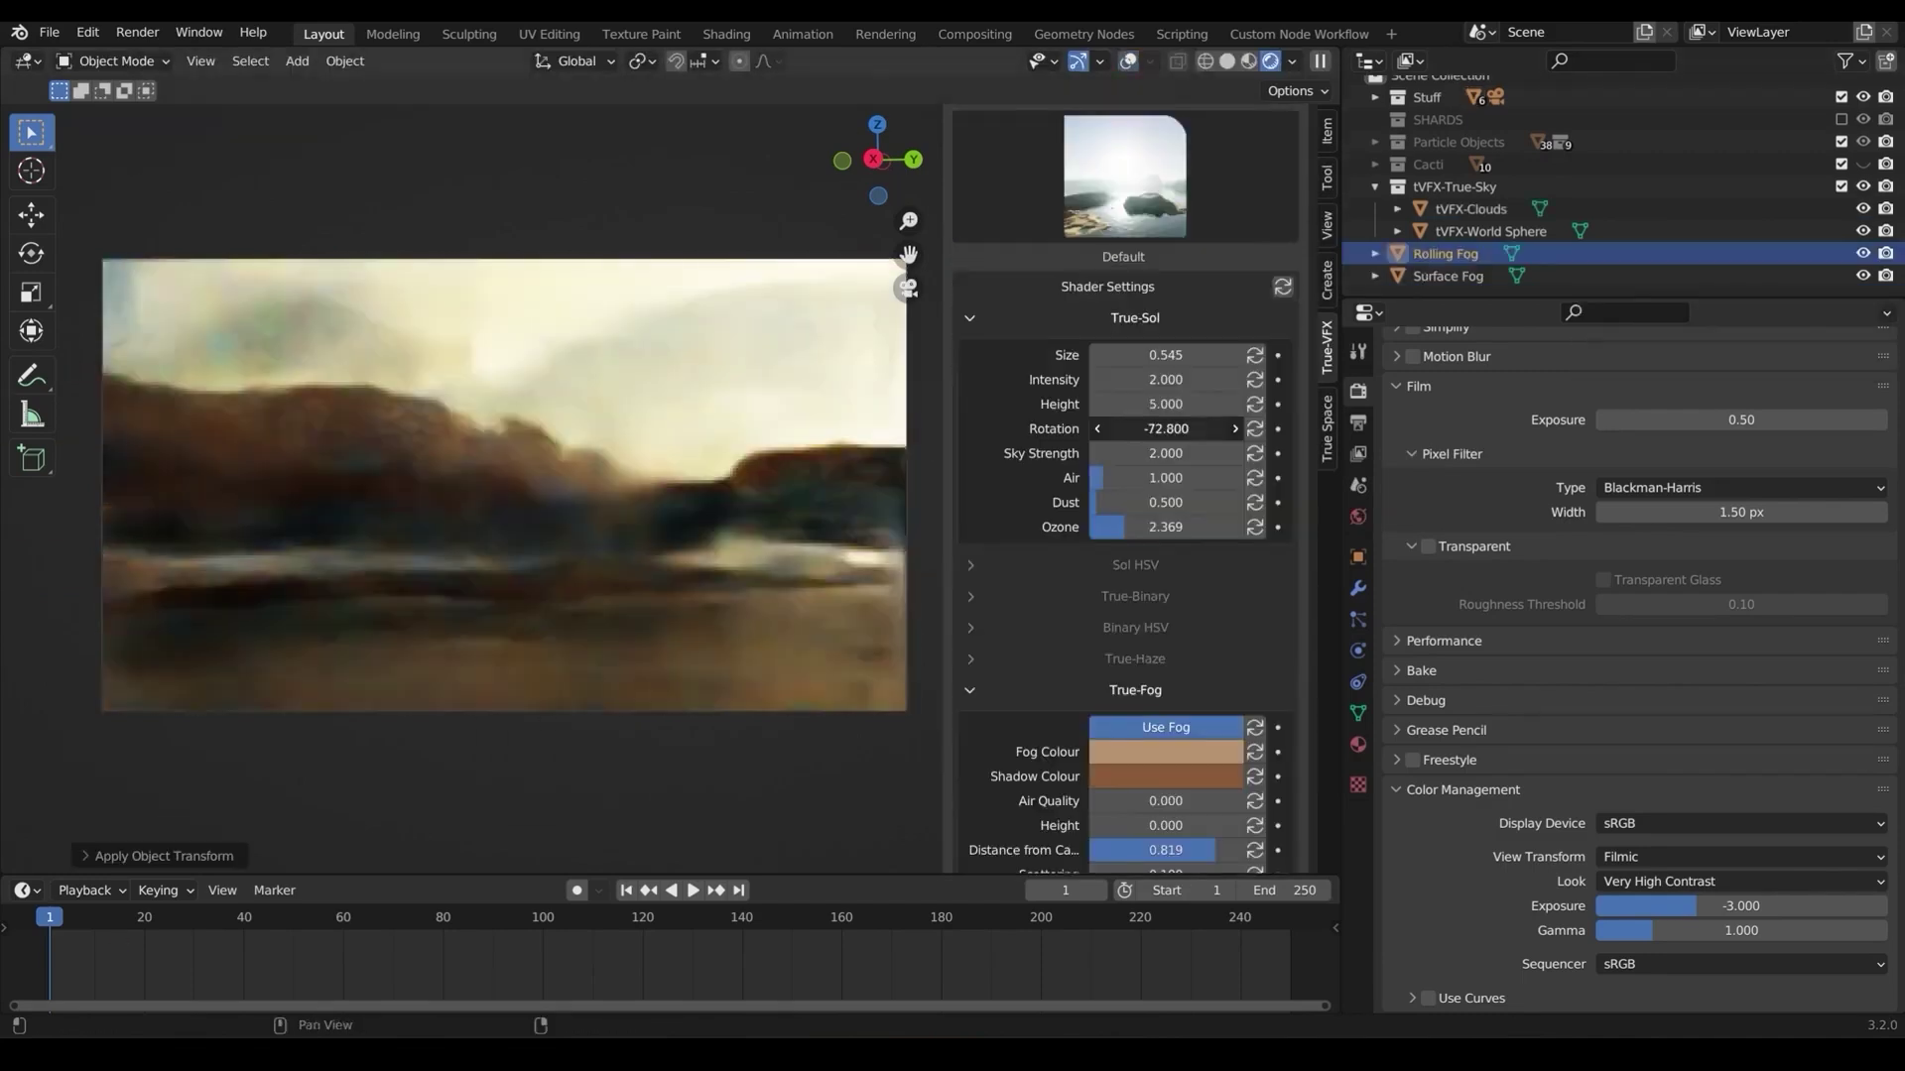
Step: Turn the sun rotation to -86.700, set its intensity to 1.000, and hide tVFX-Clouds
{"action": "left_click_drag", "start_coordinate": [1165, 429], "coordinate": [1131, 428]}
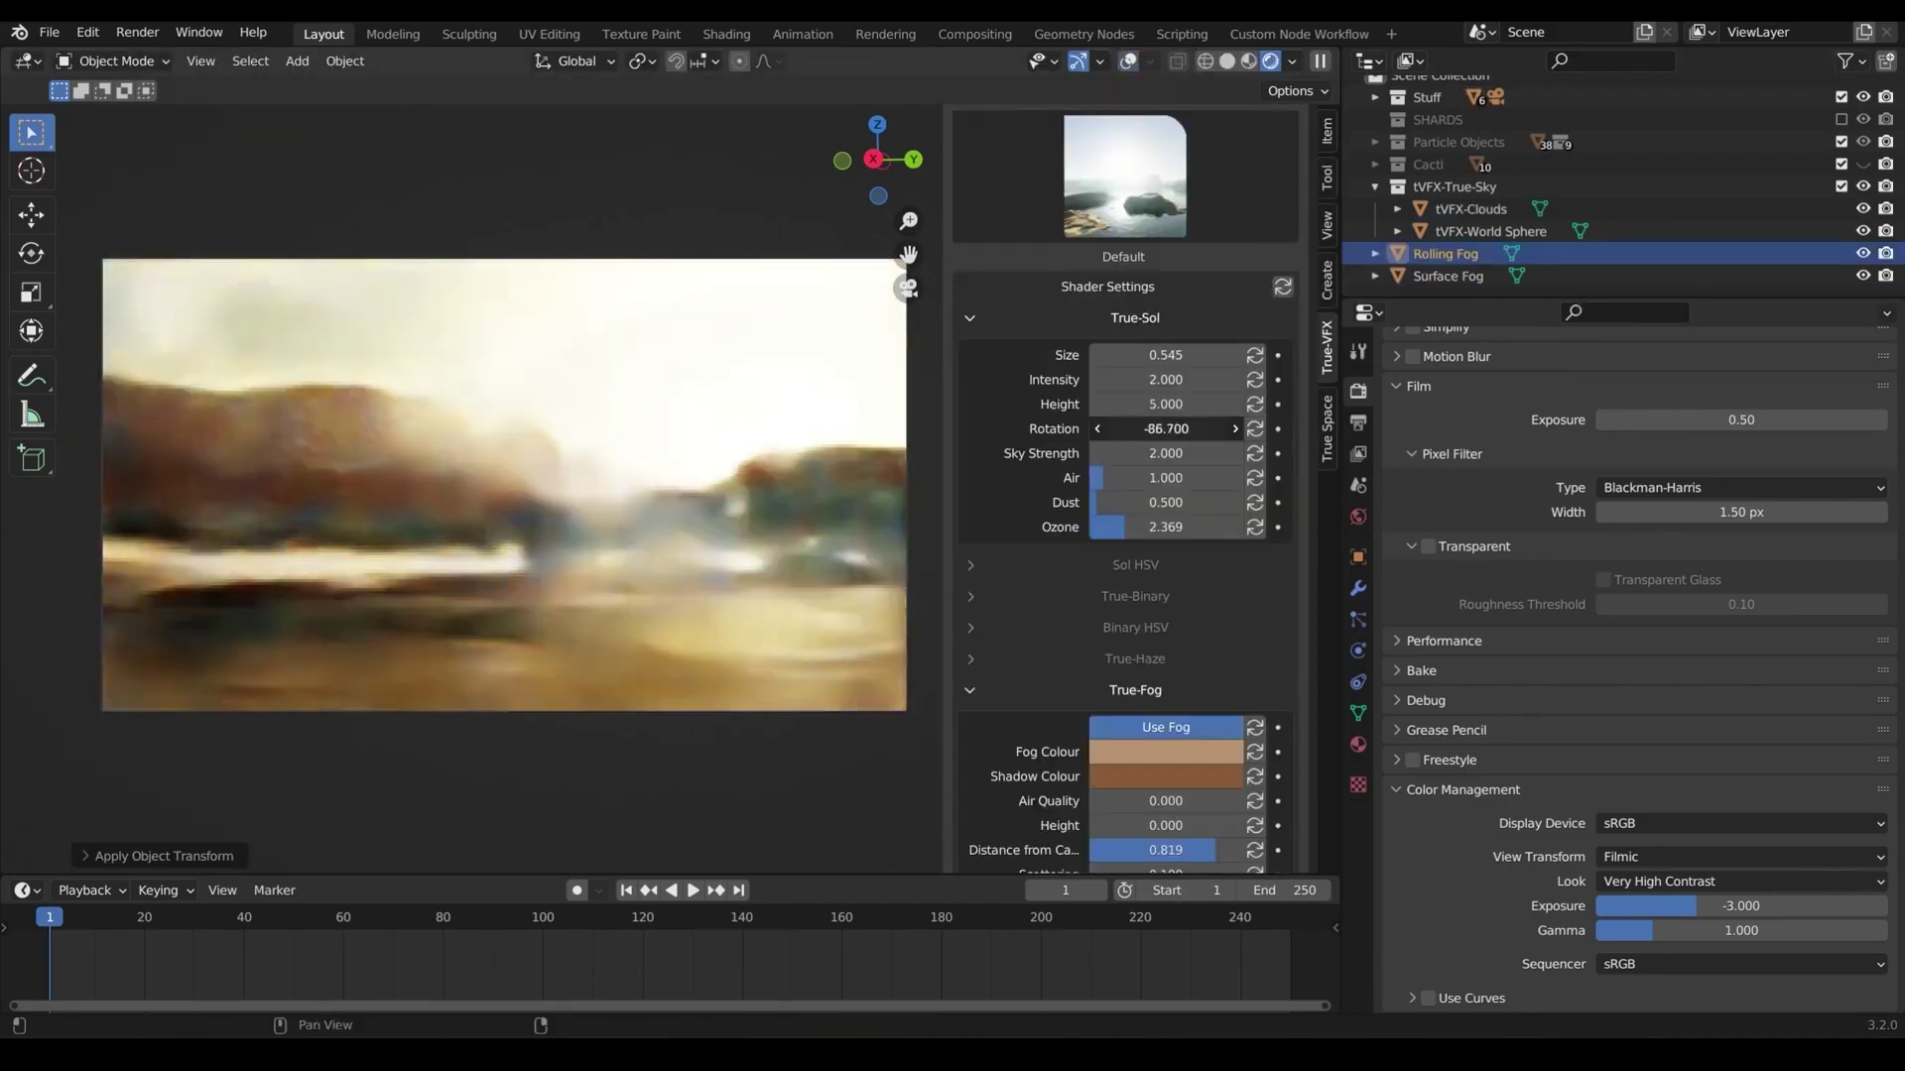
{"action": "left_click", "coordinate": [1174, 380]}
{"action": "type", "text": "1"}
{"action": "key", "text": "Return"}
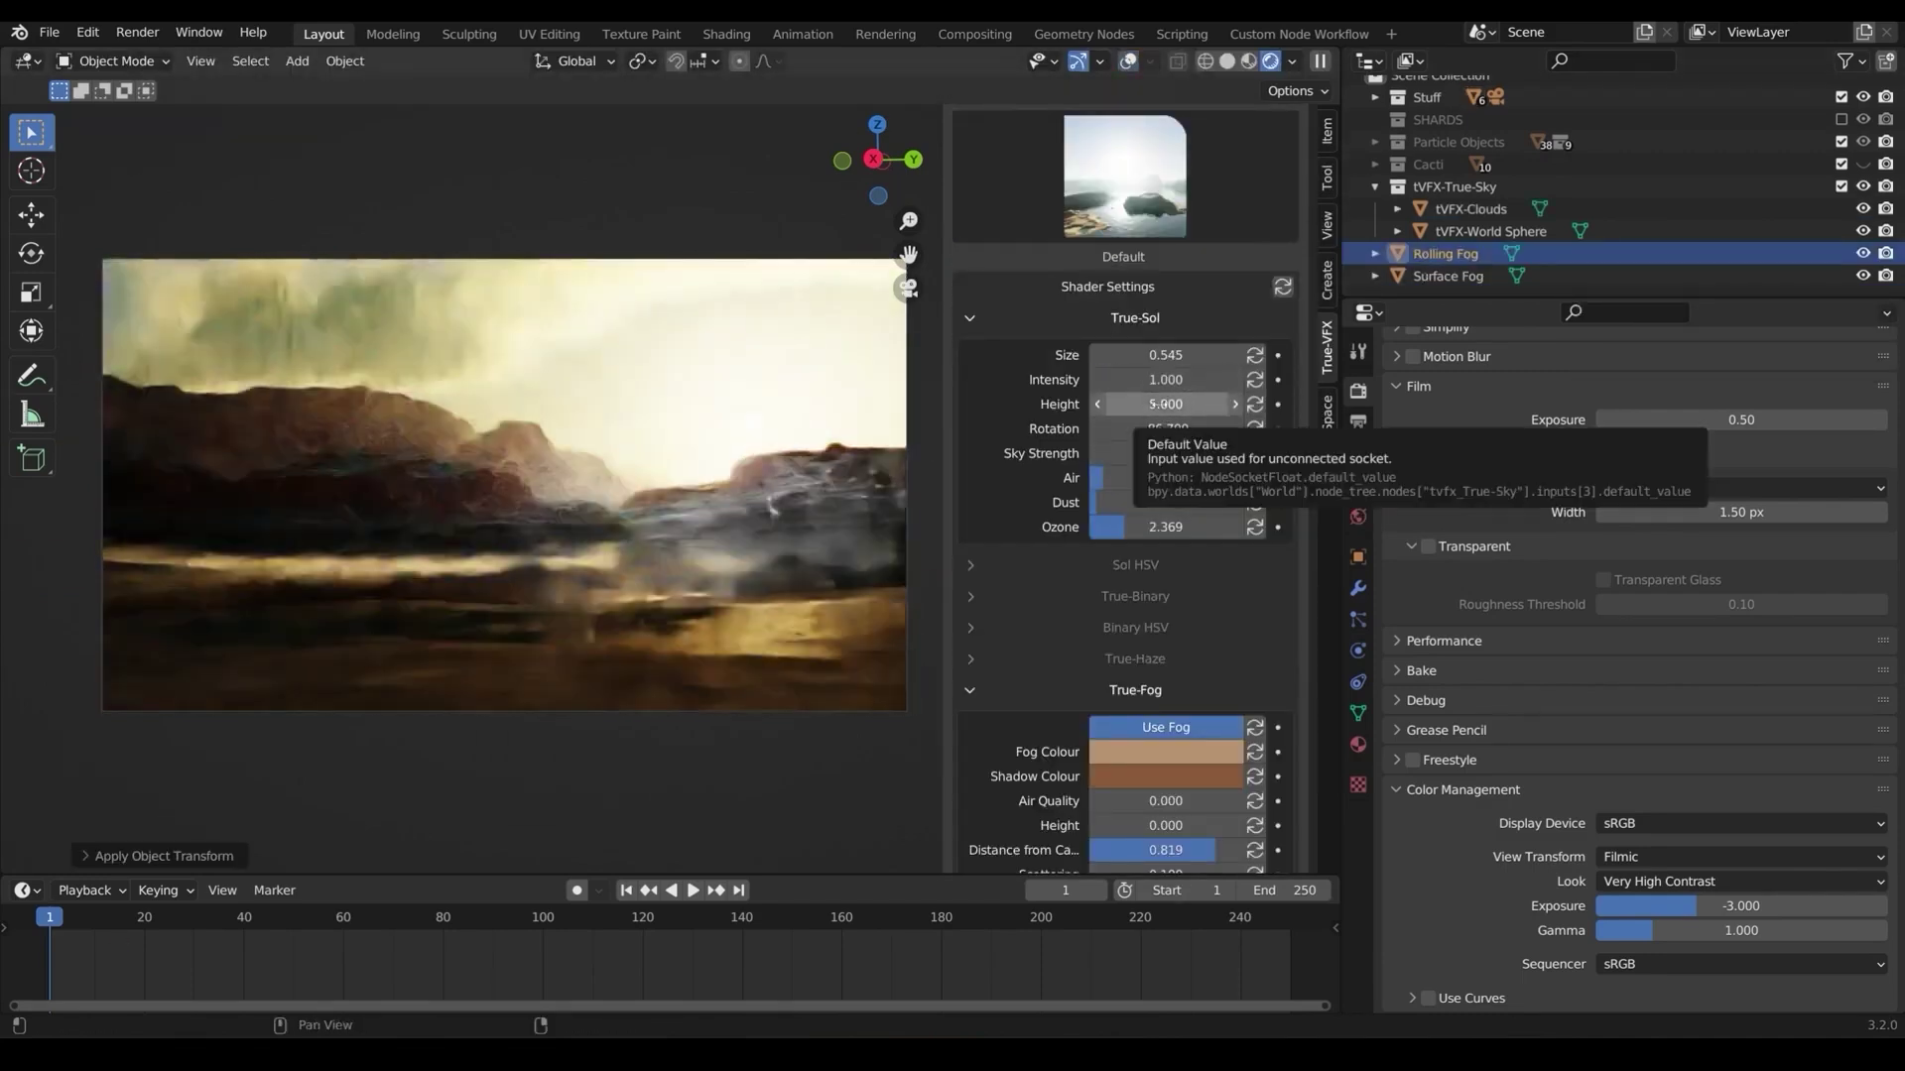
{"action": "left_click", "coordinate": [1863, 209]}
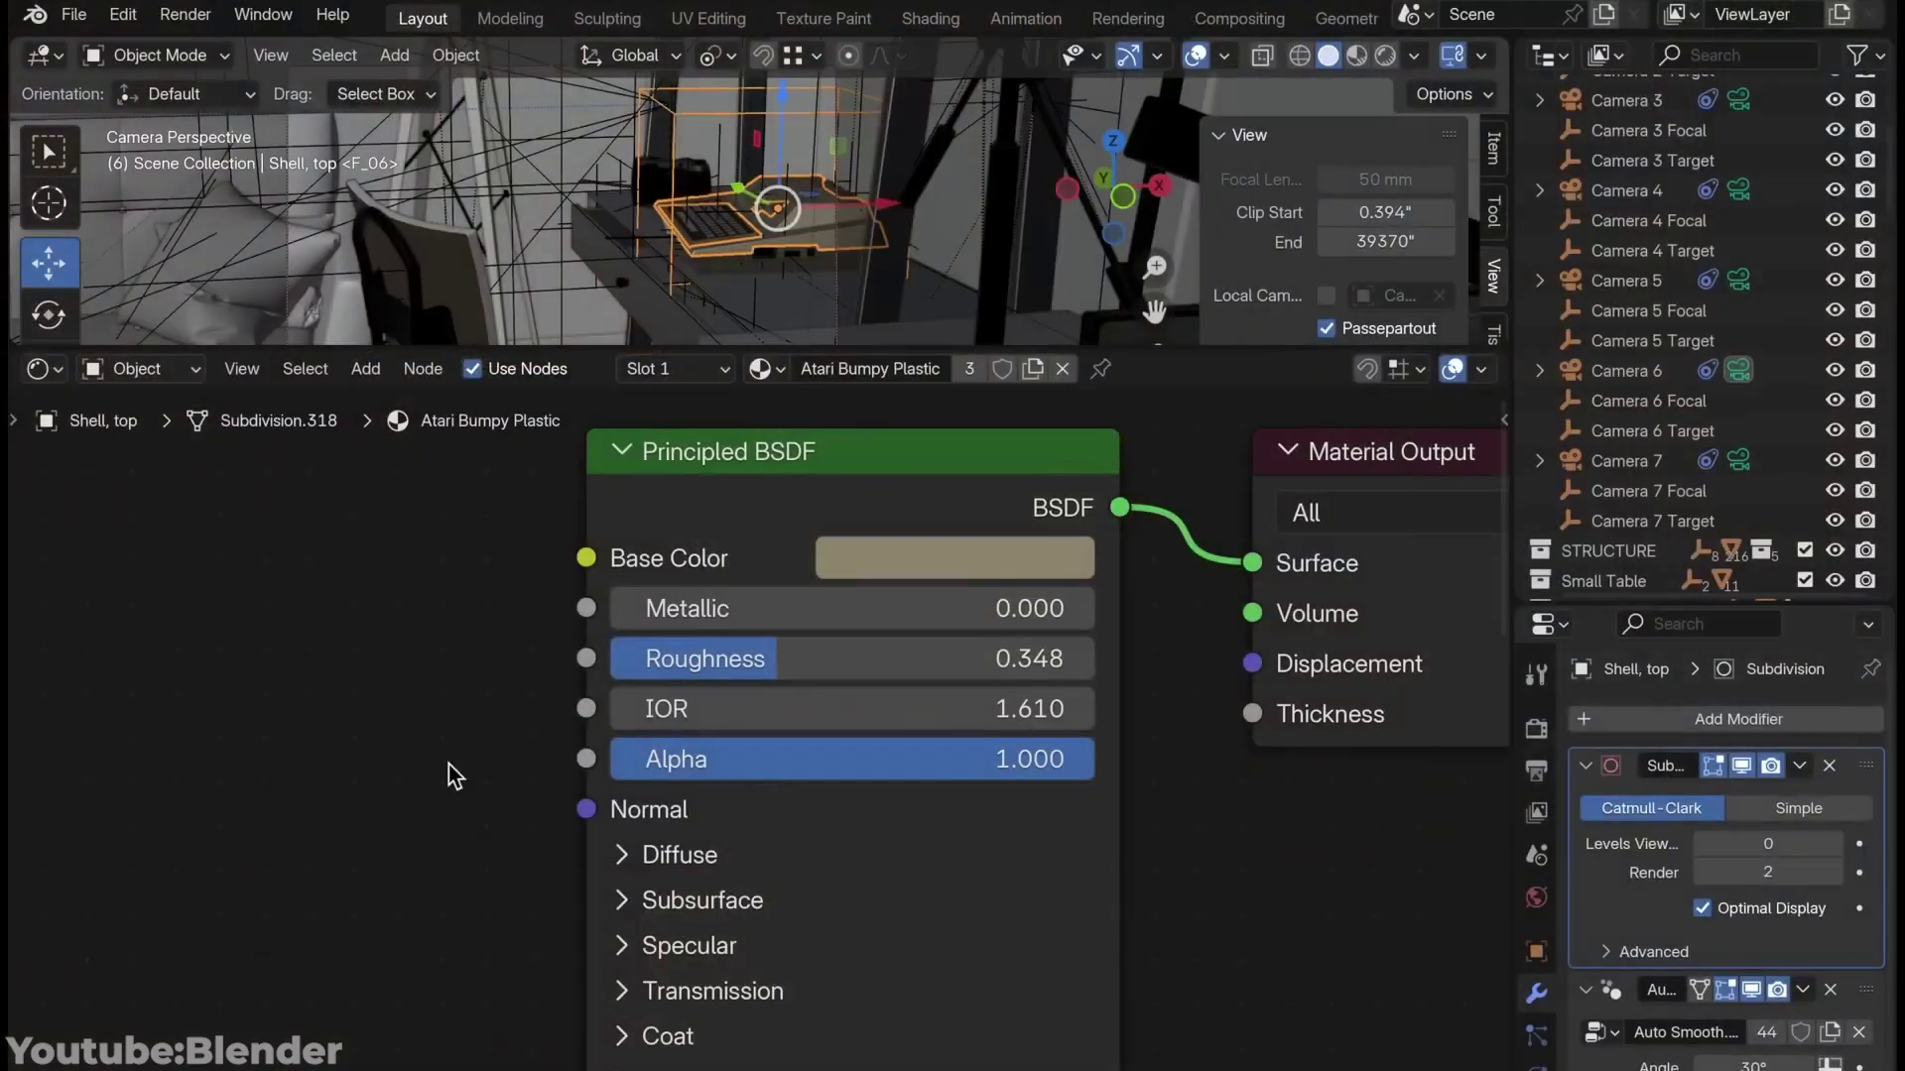
Step: Set the Principled BSDF diffuse roughness to 0.076 and sweep the base colour through different hues
{"action": "left_click", "coordinate": [622, 855]}
{"action": "left_click_drag", "start_coordinate": [853, 913], "coordinate": [893, 912]}
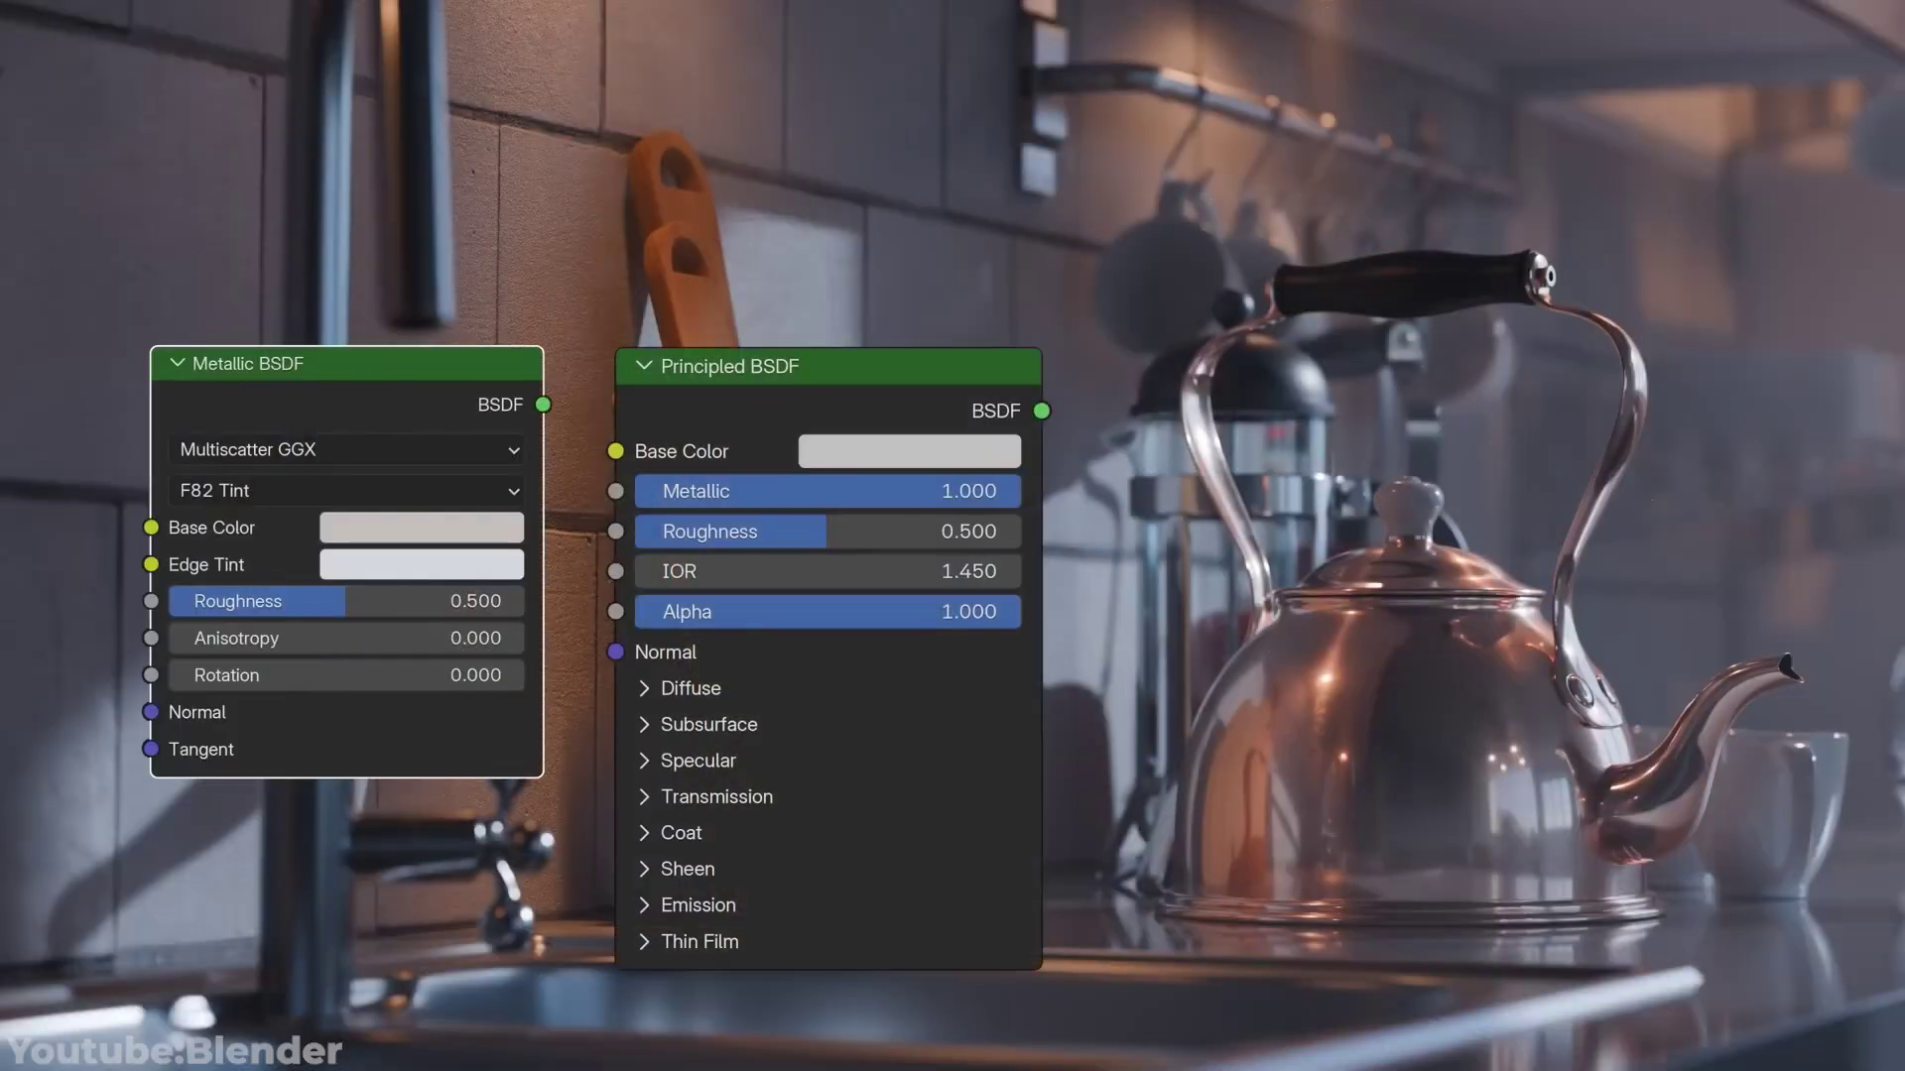
{"action": "left_click", "coordinate": [540, 855]}
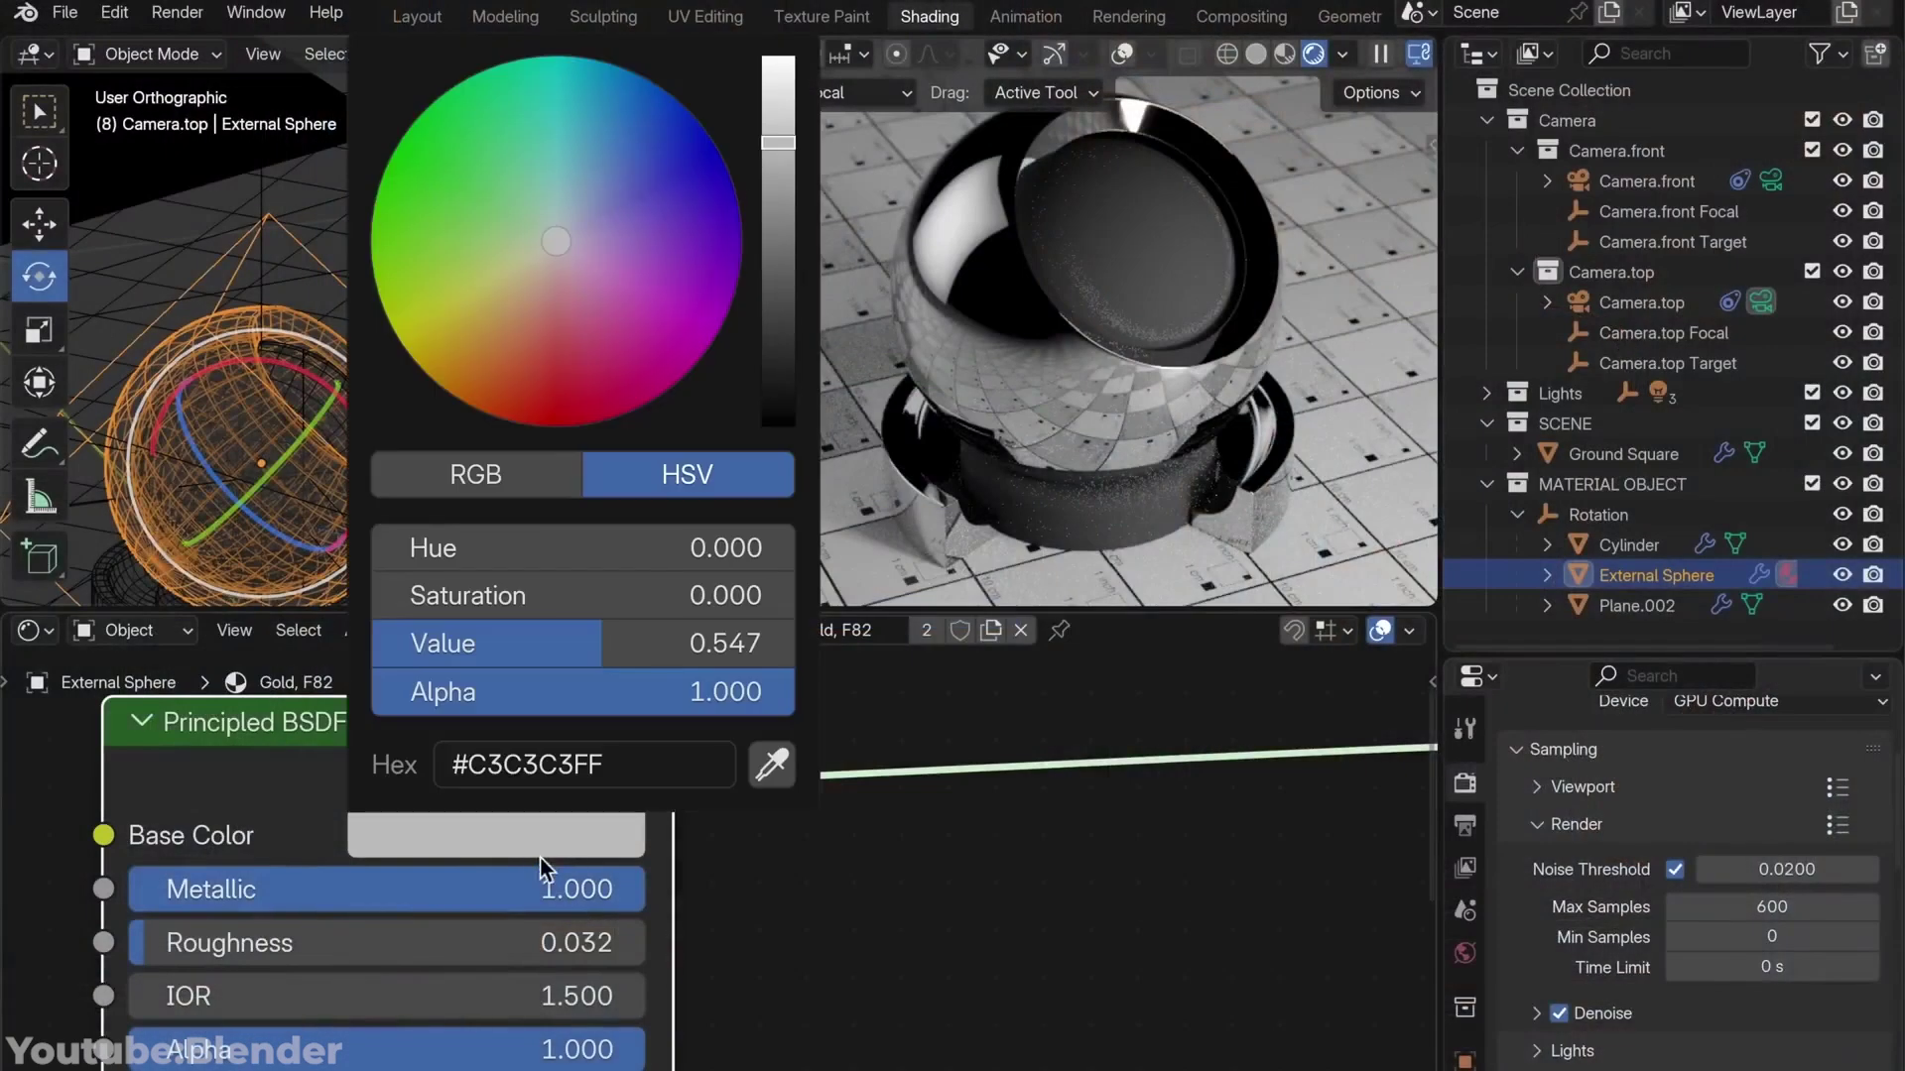
{"action": "mouse_move", "coordinate": [605, 198]}
{"action": "left_mouse_down"}
{"action": "mouse_move", "coordinate": [636, 179]}
{"action": "mouse_move", "coordinate": [503, 338]}
{"action": "mouse_move", "coordinate": [663, 161]}
{"action": "left_mouse_up"}
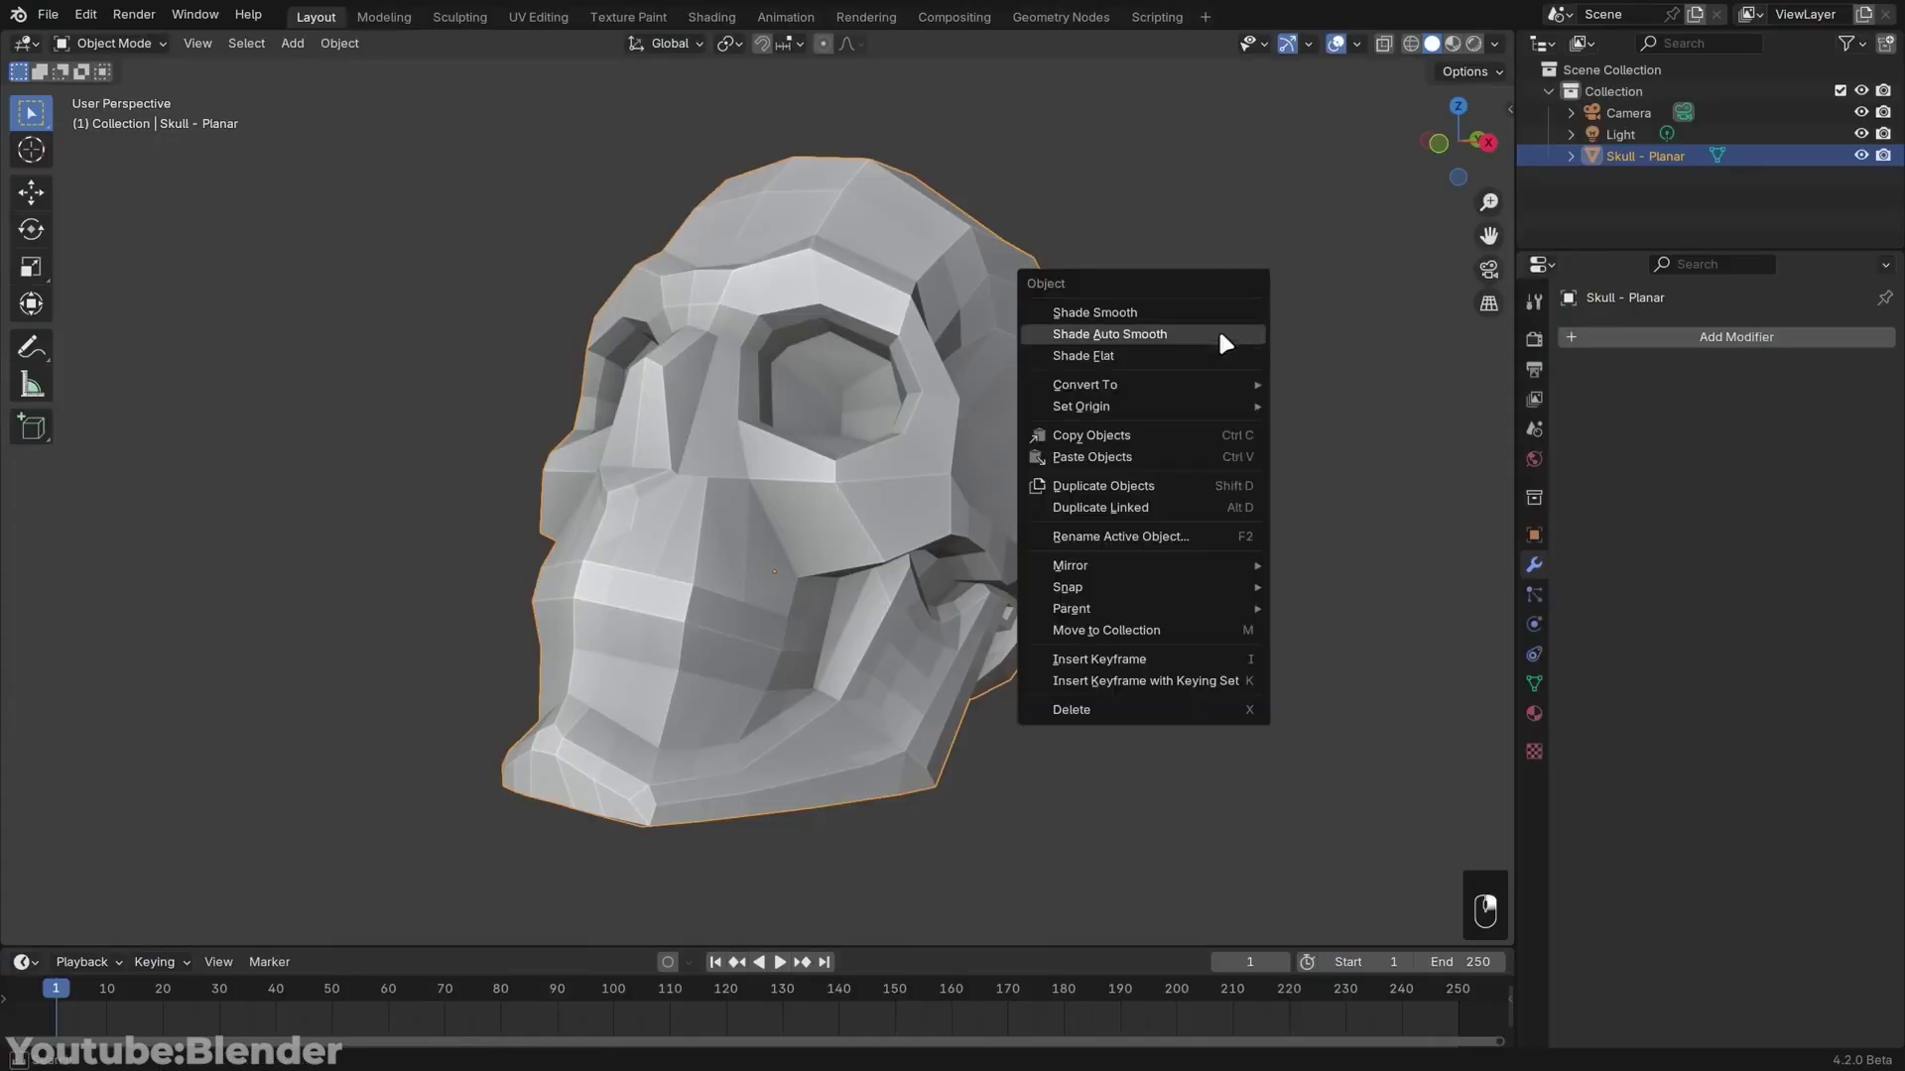
Step: Give the skull auto smoothing by angle and add a Bevel modifier
{"action": "left_click", "coordinate": [1226, 338]}
{"action": "mouse_move", "coordinate": [278, 921]}
{"action": "left_mouse_down"}
{"action": "mouse_move", "coordinate": [233, 921]}
{"action": "mouse_move", "coordinate": [281, 922]}
{"action": "left_mouse_up"}
{"action": "left_click", "coordinate": [1728, 333]}
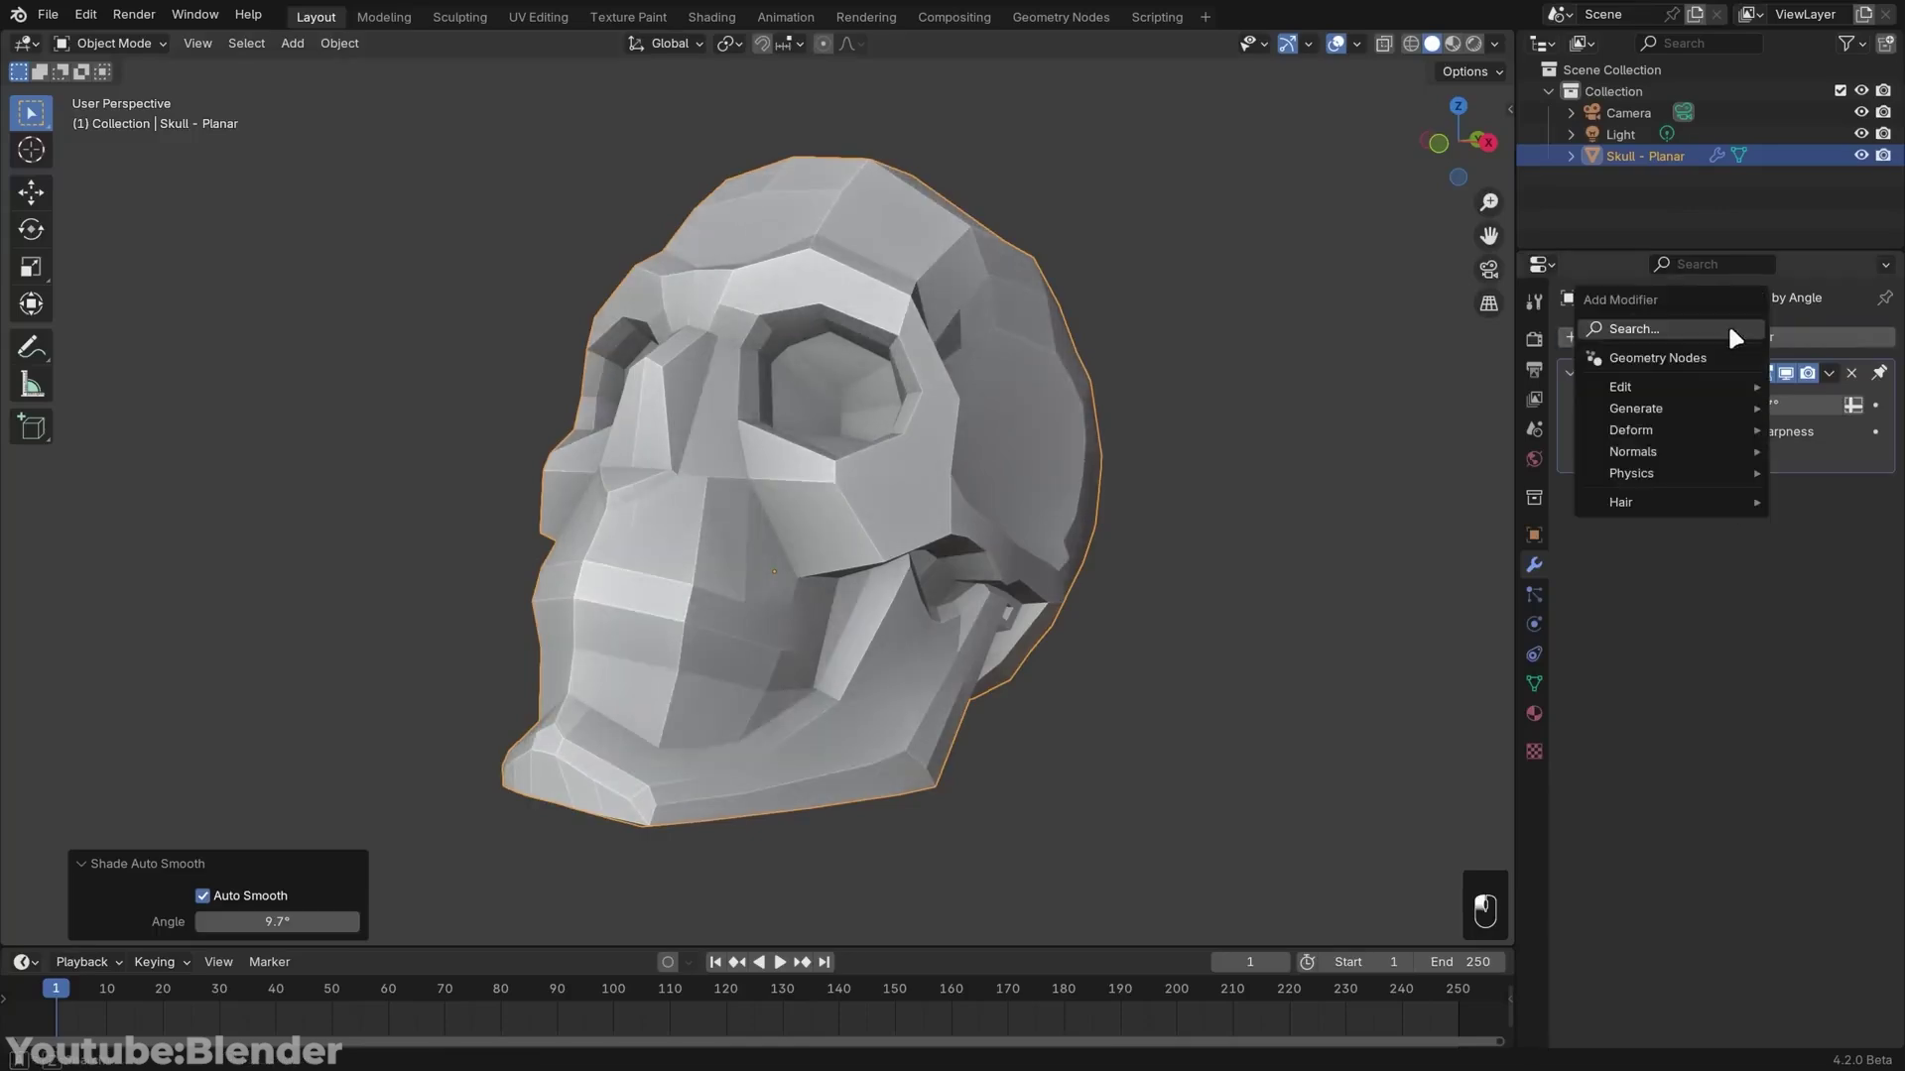
{"action": "type", "text": "bev"}
{"action": "key", "text": "Return"}
{"action": "left_click", "coordinate": [1828, 663]}
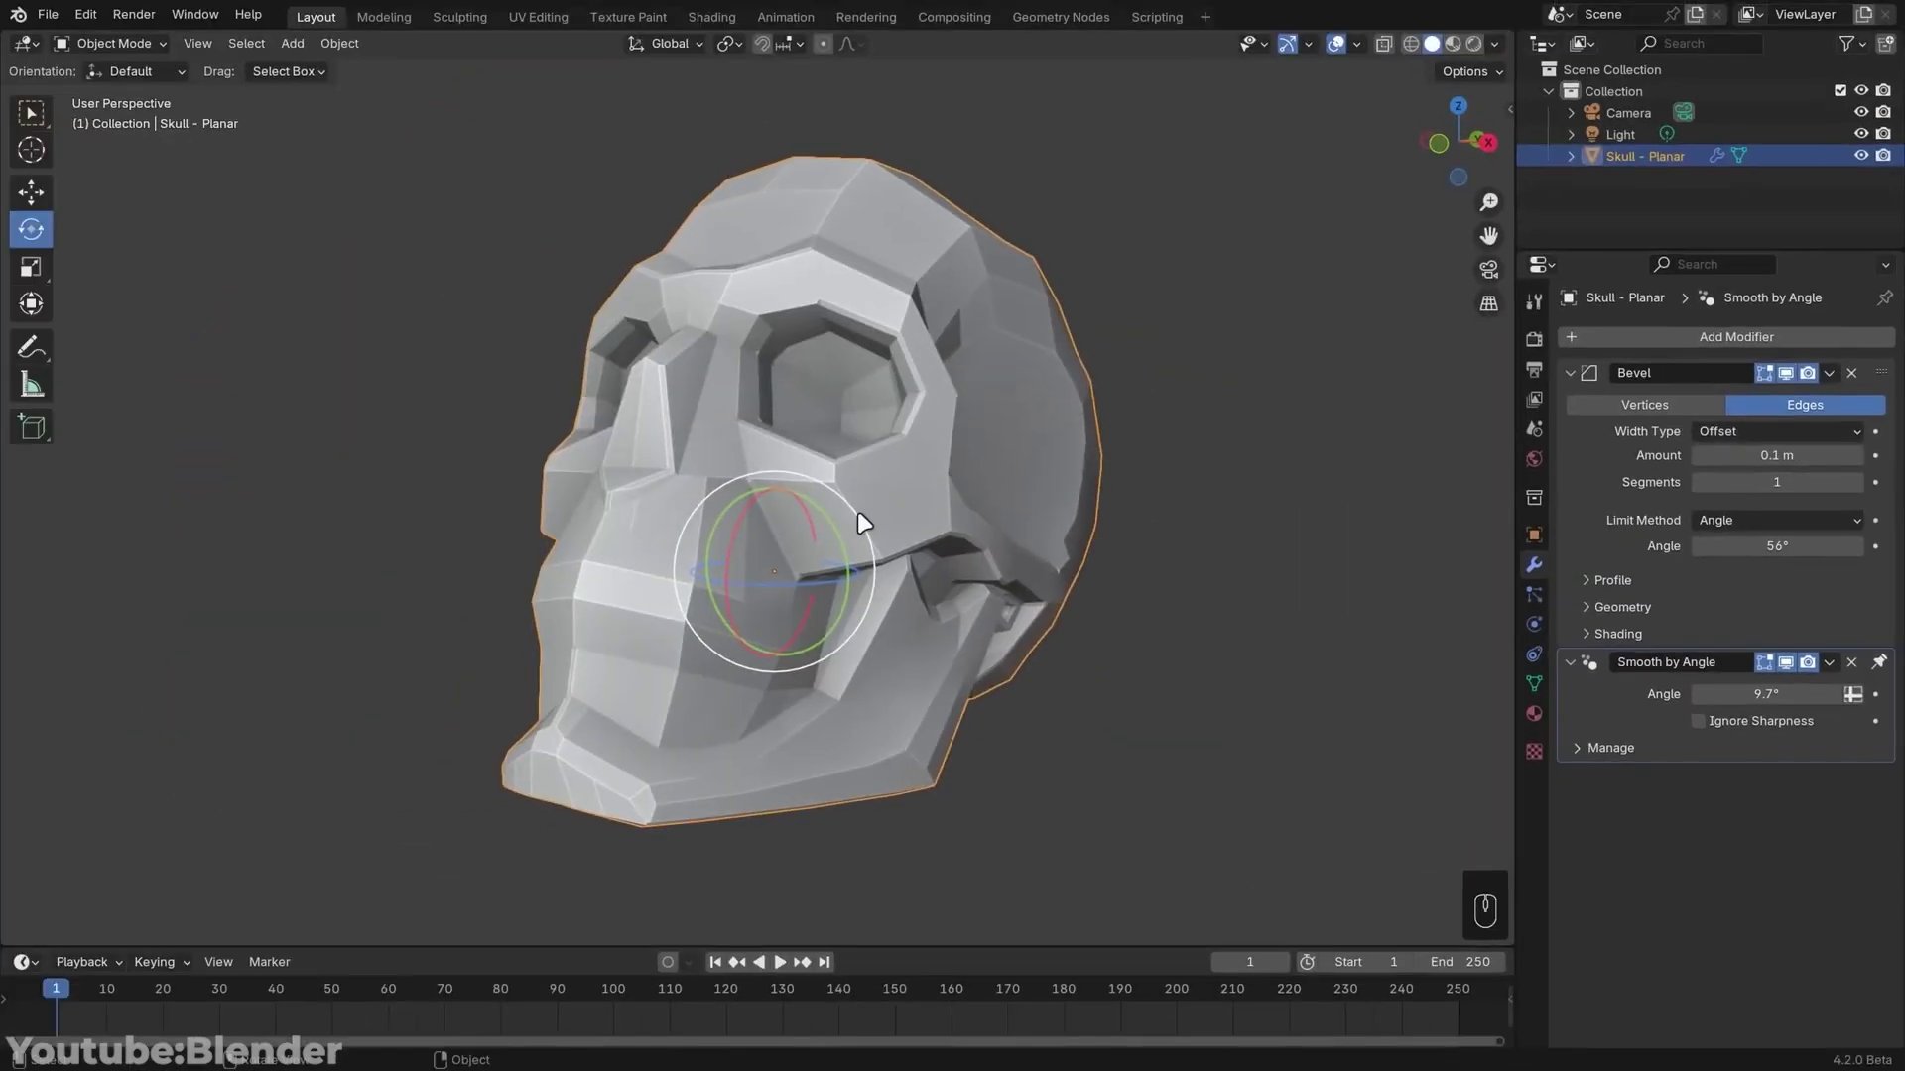
Step: Rotate the skull by -15 degrees, then further in snapped increments
{"action": "left_click_drag", "start_coordinate": [863, 519], "coordinate": [872, 370], "text": "ctrl"}
{"action": "left_click", "coordinate": [800, 42]}
{"action": "key", "text": "Return"}
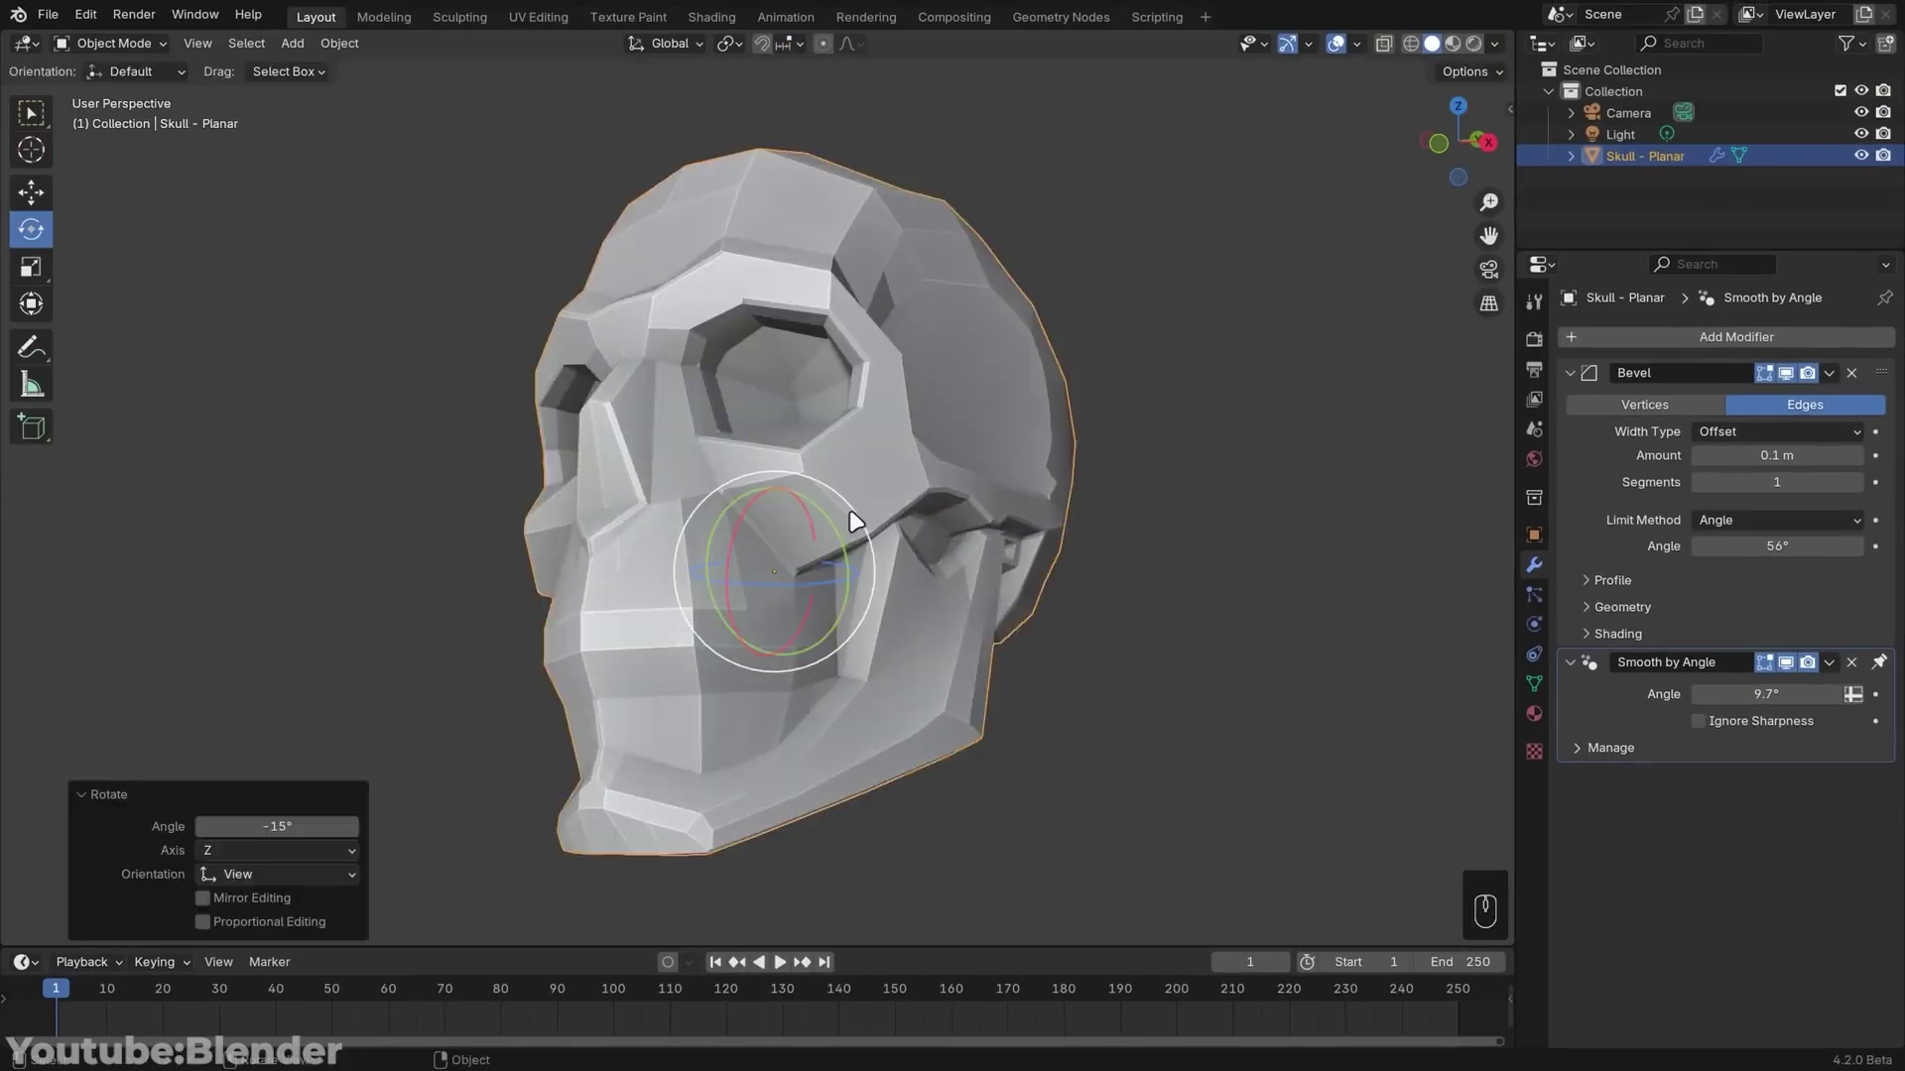
{"action": "left_click_drag", "start_coordinate": [850, 523], "coordinate": [871, 377], "text": "ctrl"}
Step: Add Subdivision Surface to all three skulls, move it to the stack top, then remove it
{"action": "left_click", "coordinate": [339, 42]}
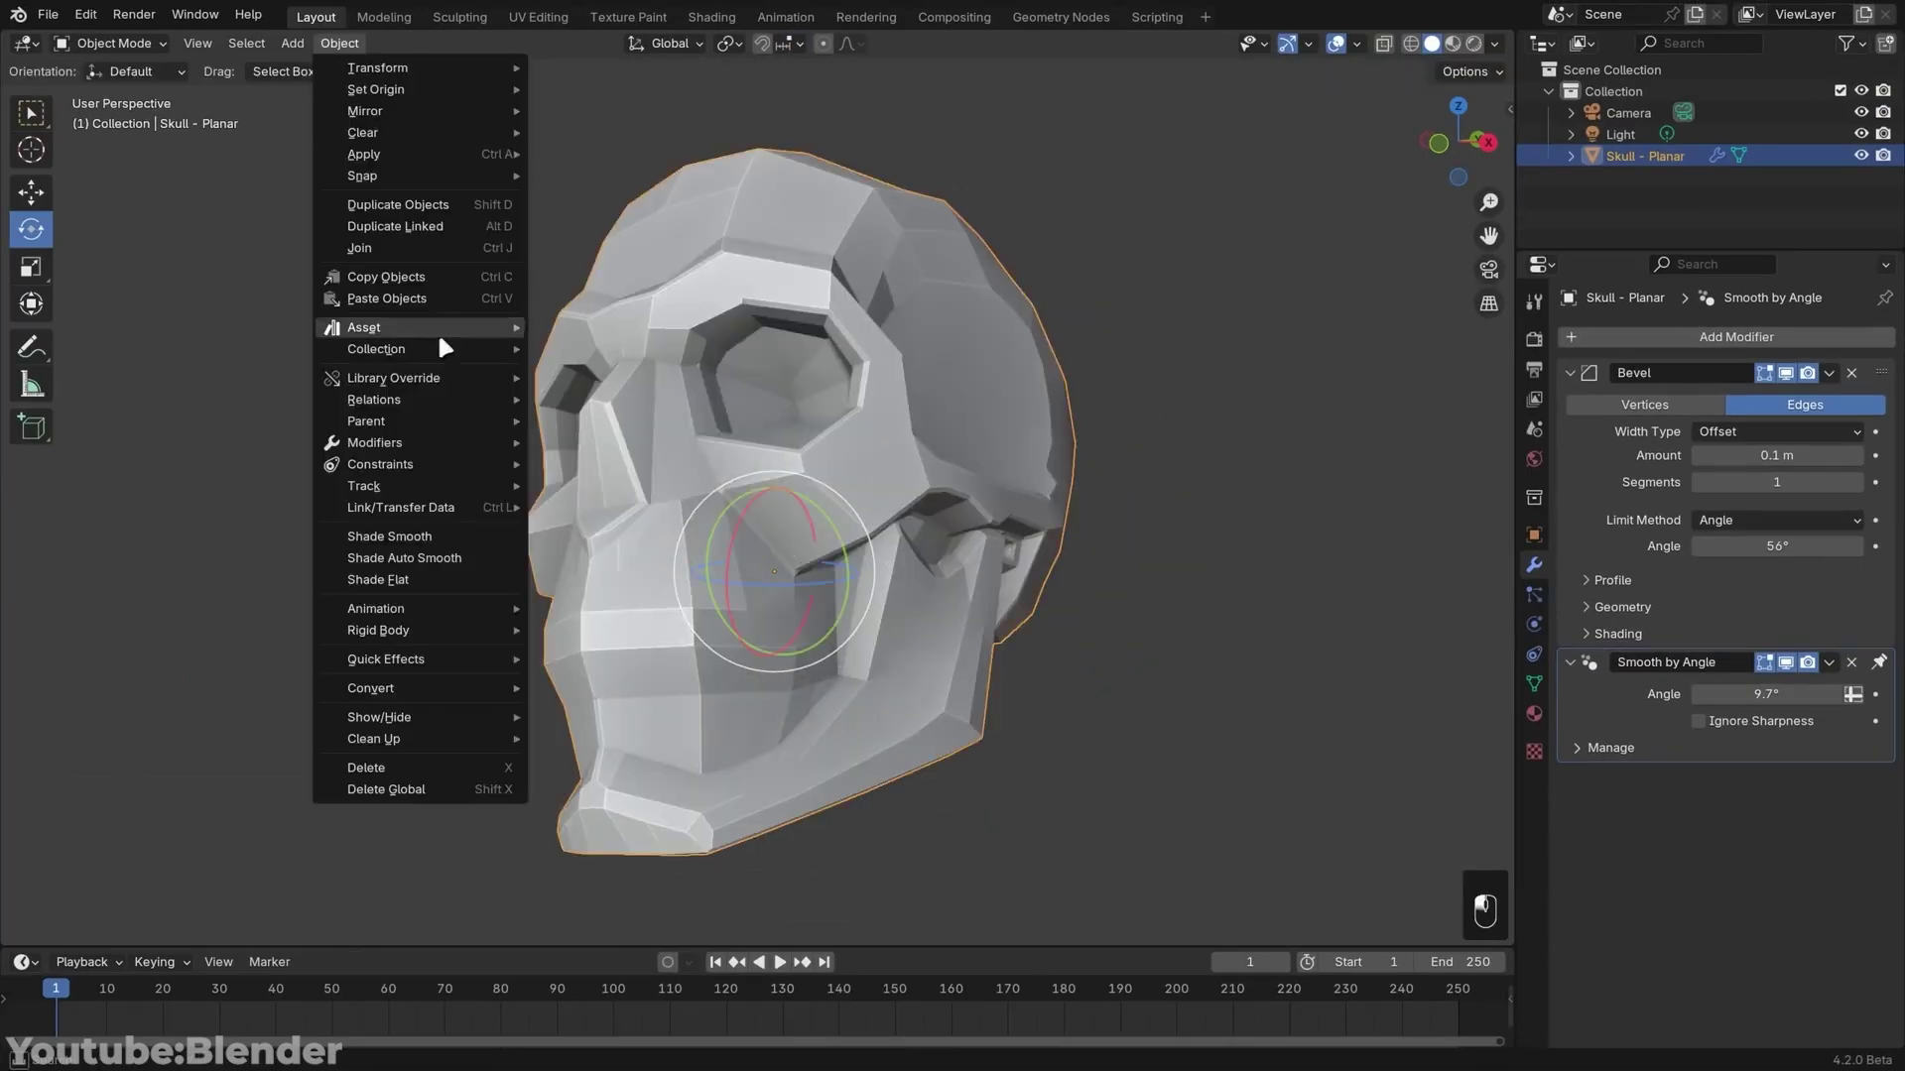
{"action": "mouse_move", "coordinate": [374, 443]}
{"action": "mouse_move", "coordinate": [600, 442]}
{"action": "mouse_move", "coordinate": [878, 470]}
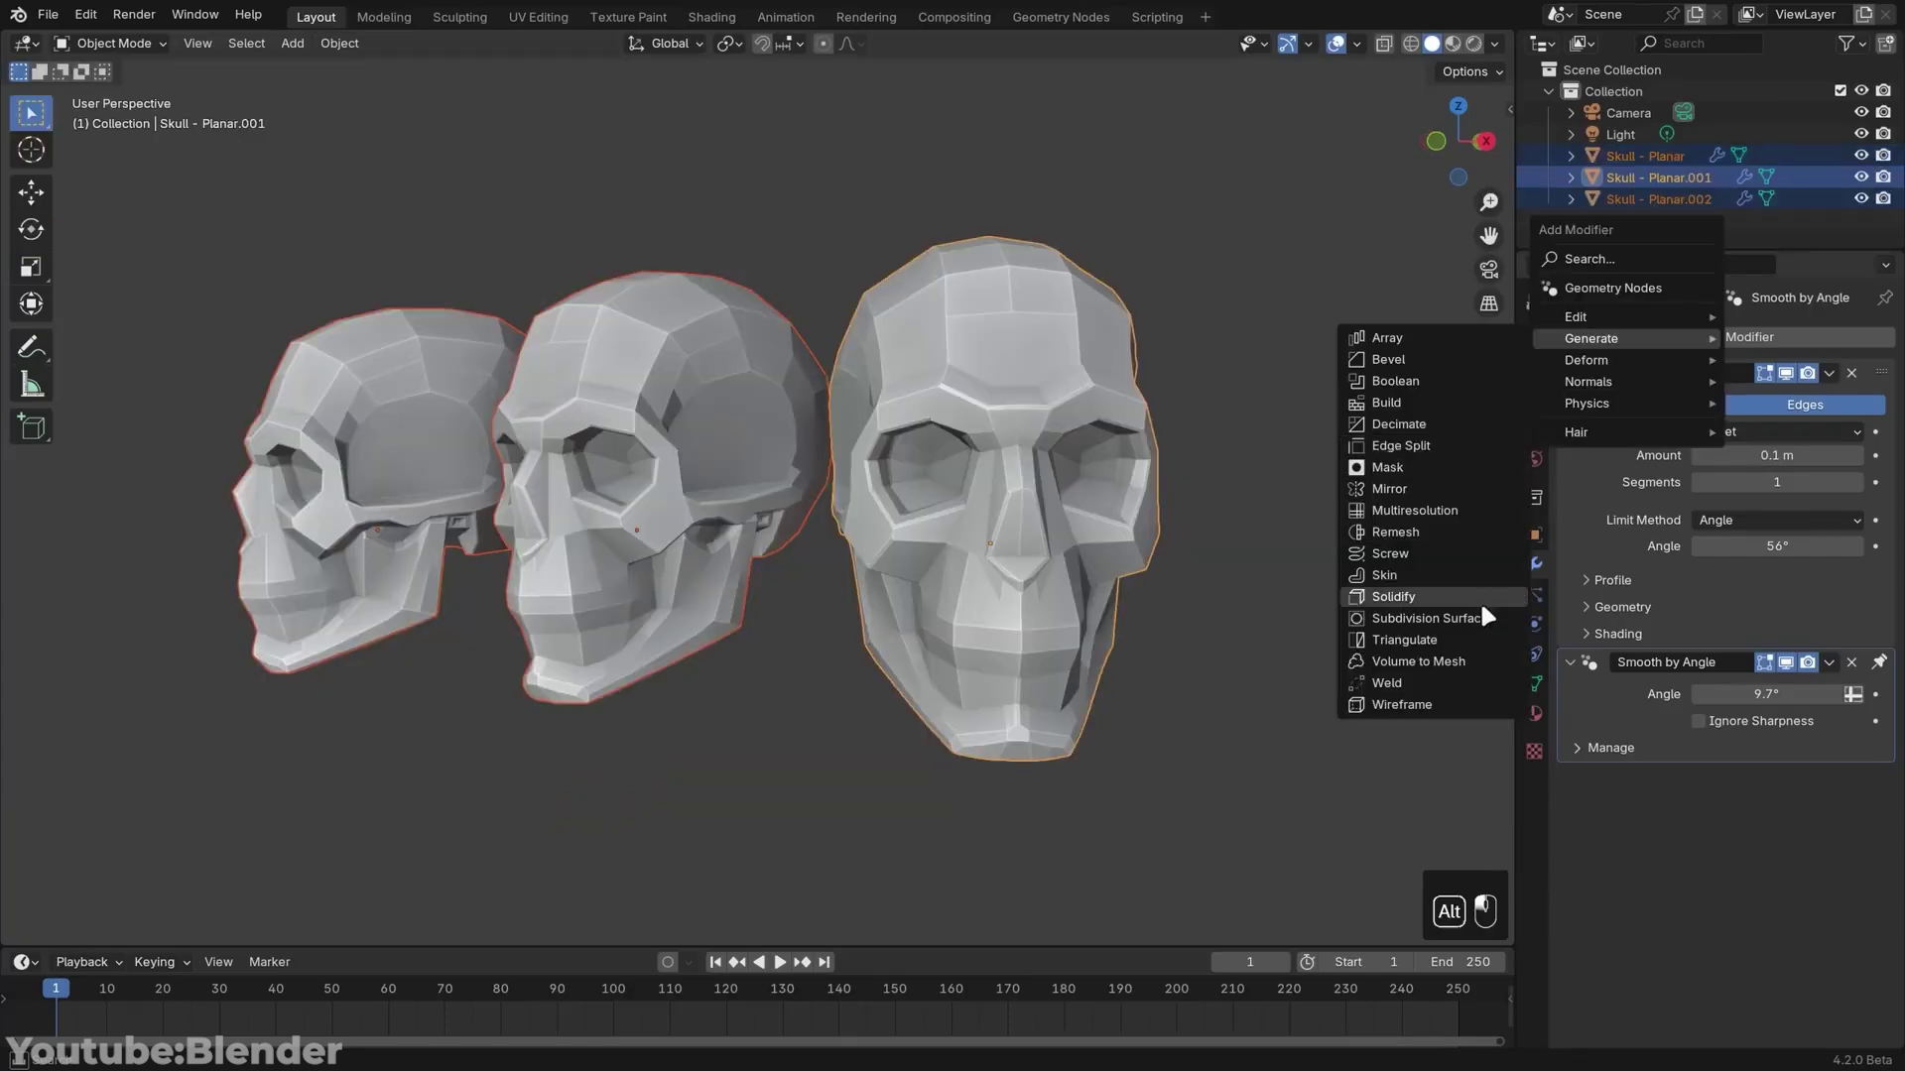
{"action": "left_click", "coordinate": [1480, 601], "text": "alt"}
{"action": "left_click_drag", "start_coordinate": [1882, 667], "coordinate": [1865, 355]}
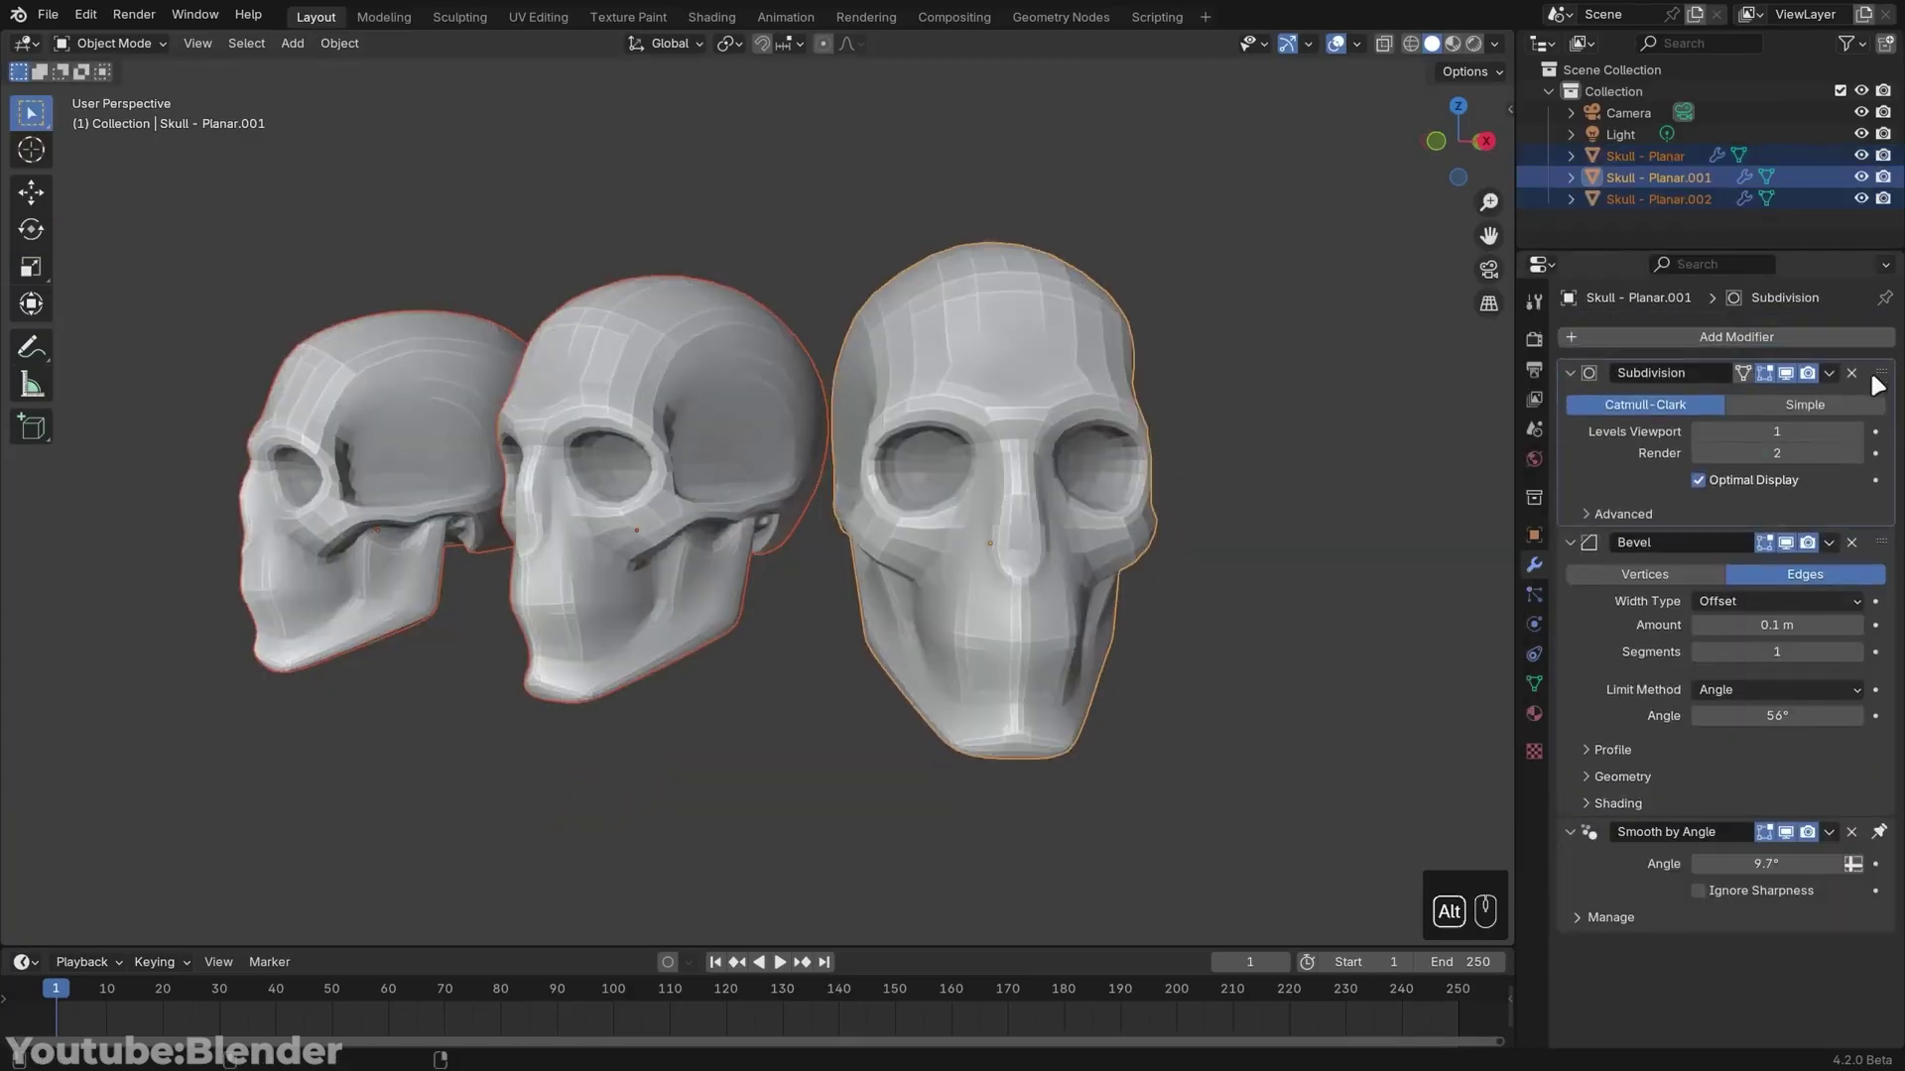
{"action": "left_click", "coordinate": [1852, 359], "text": "alt"}
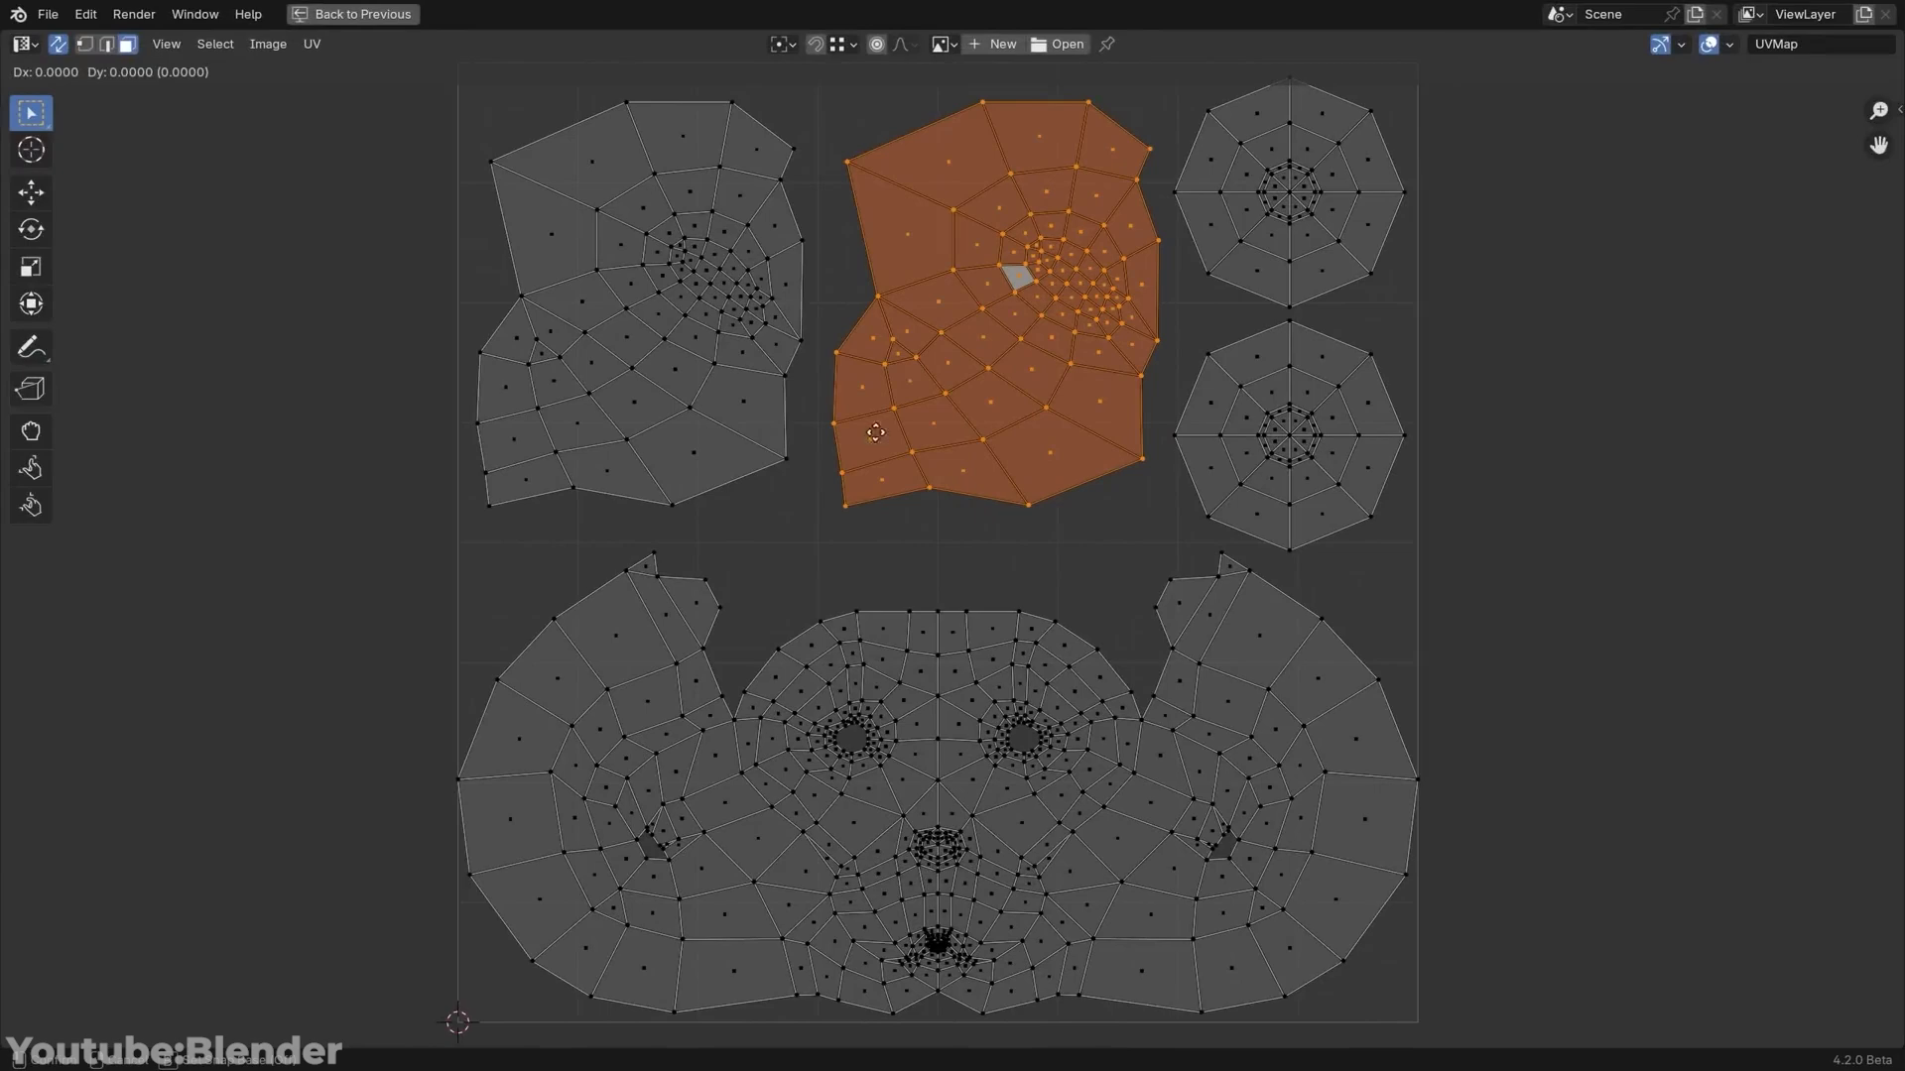
Step: Move the upper-middle UV island left, then import resize.jpg as an image plane
{"action": "key", "text": "g"}
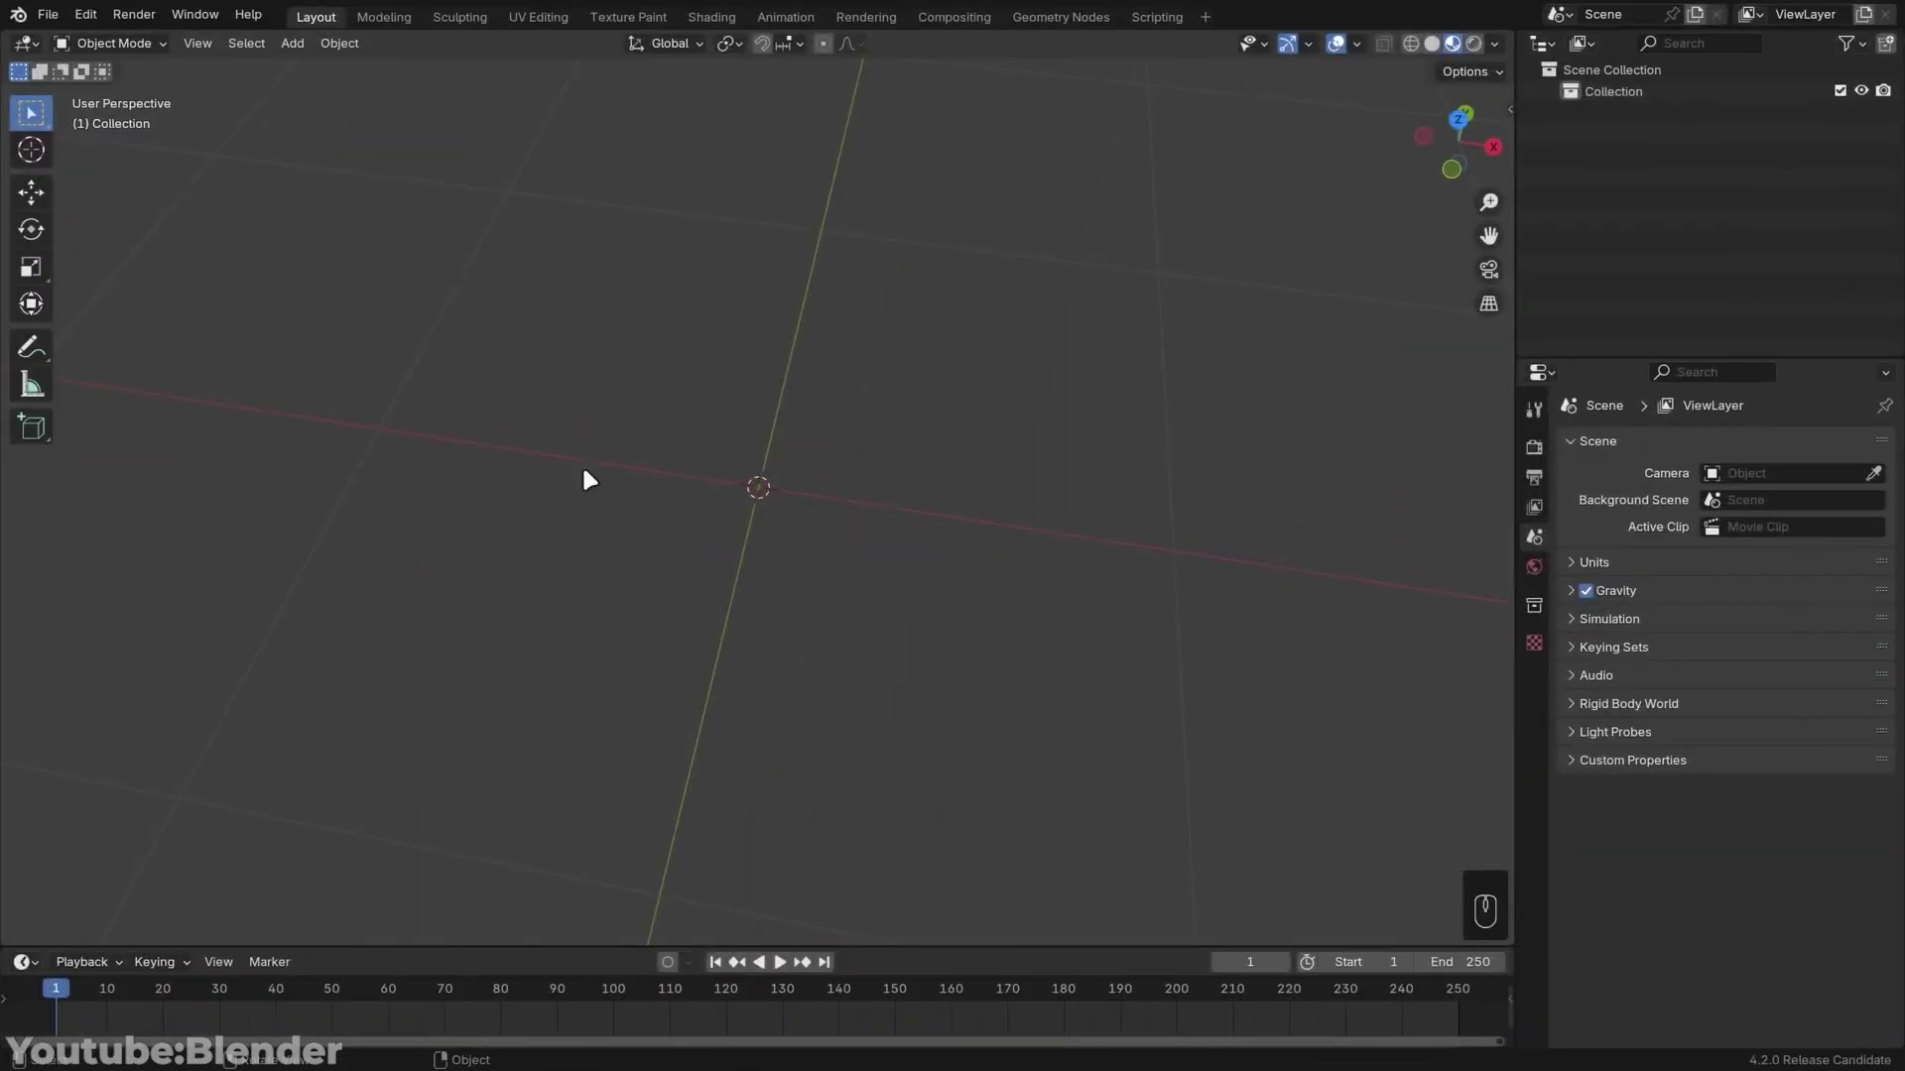
{"action": "key", "text": "shift+a"}
{"action": "mouse_move", "coordinate": [583, 475]}
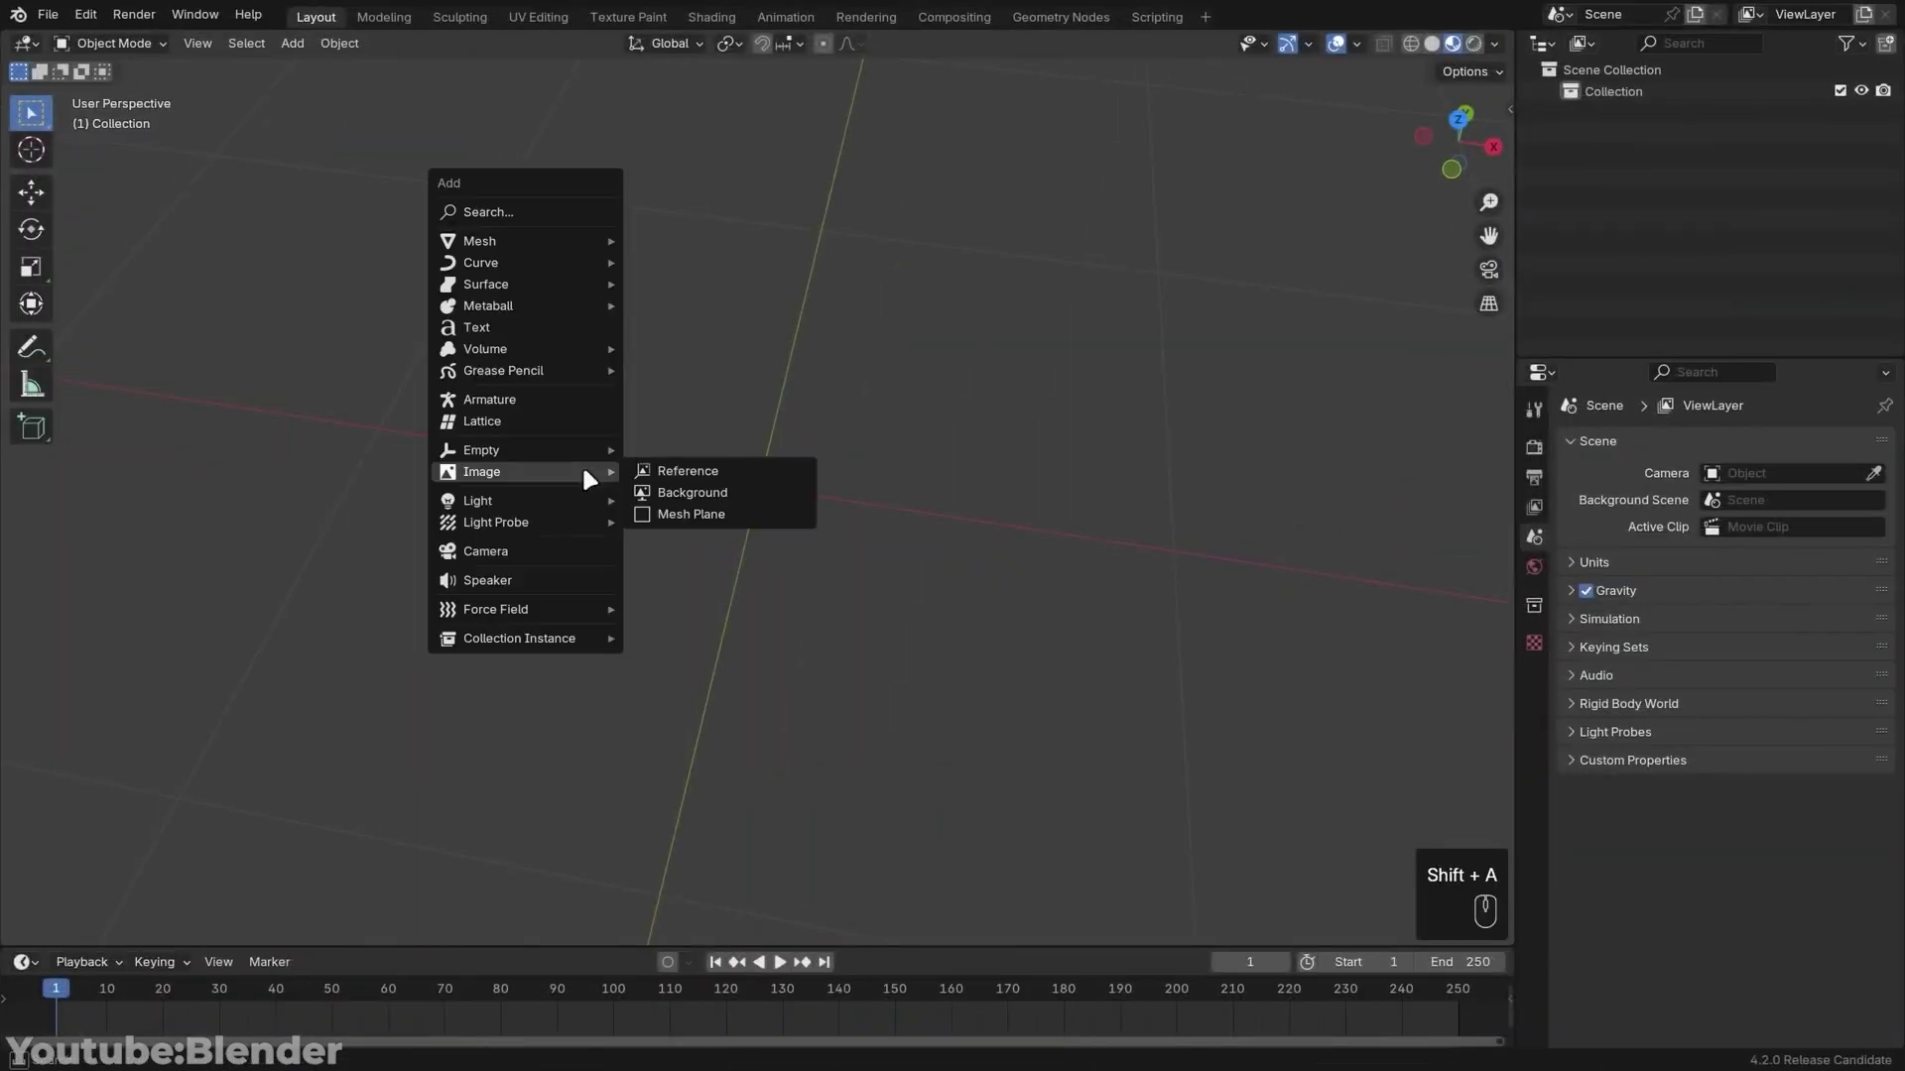
{"action": "left_click", "coordinate": [657, 511]}
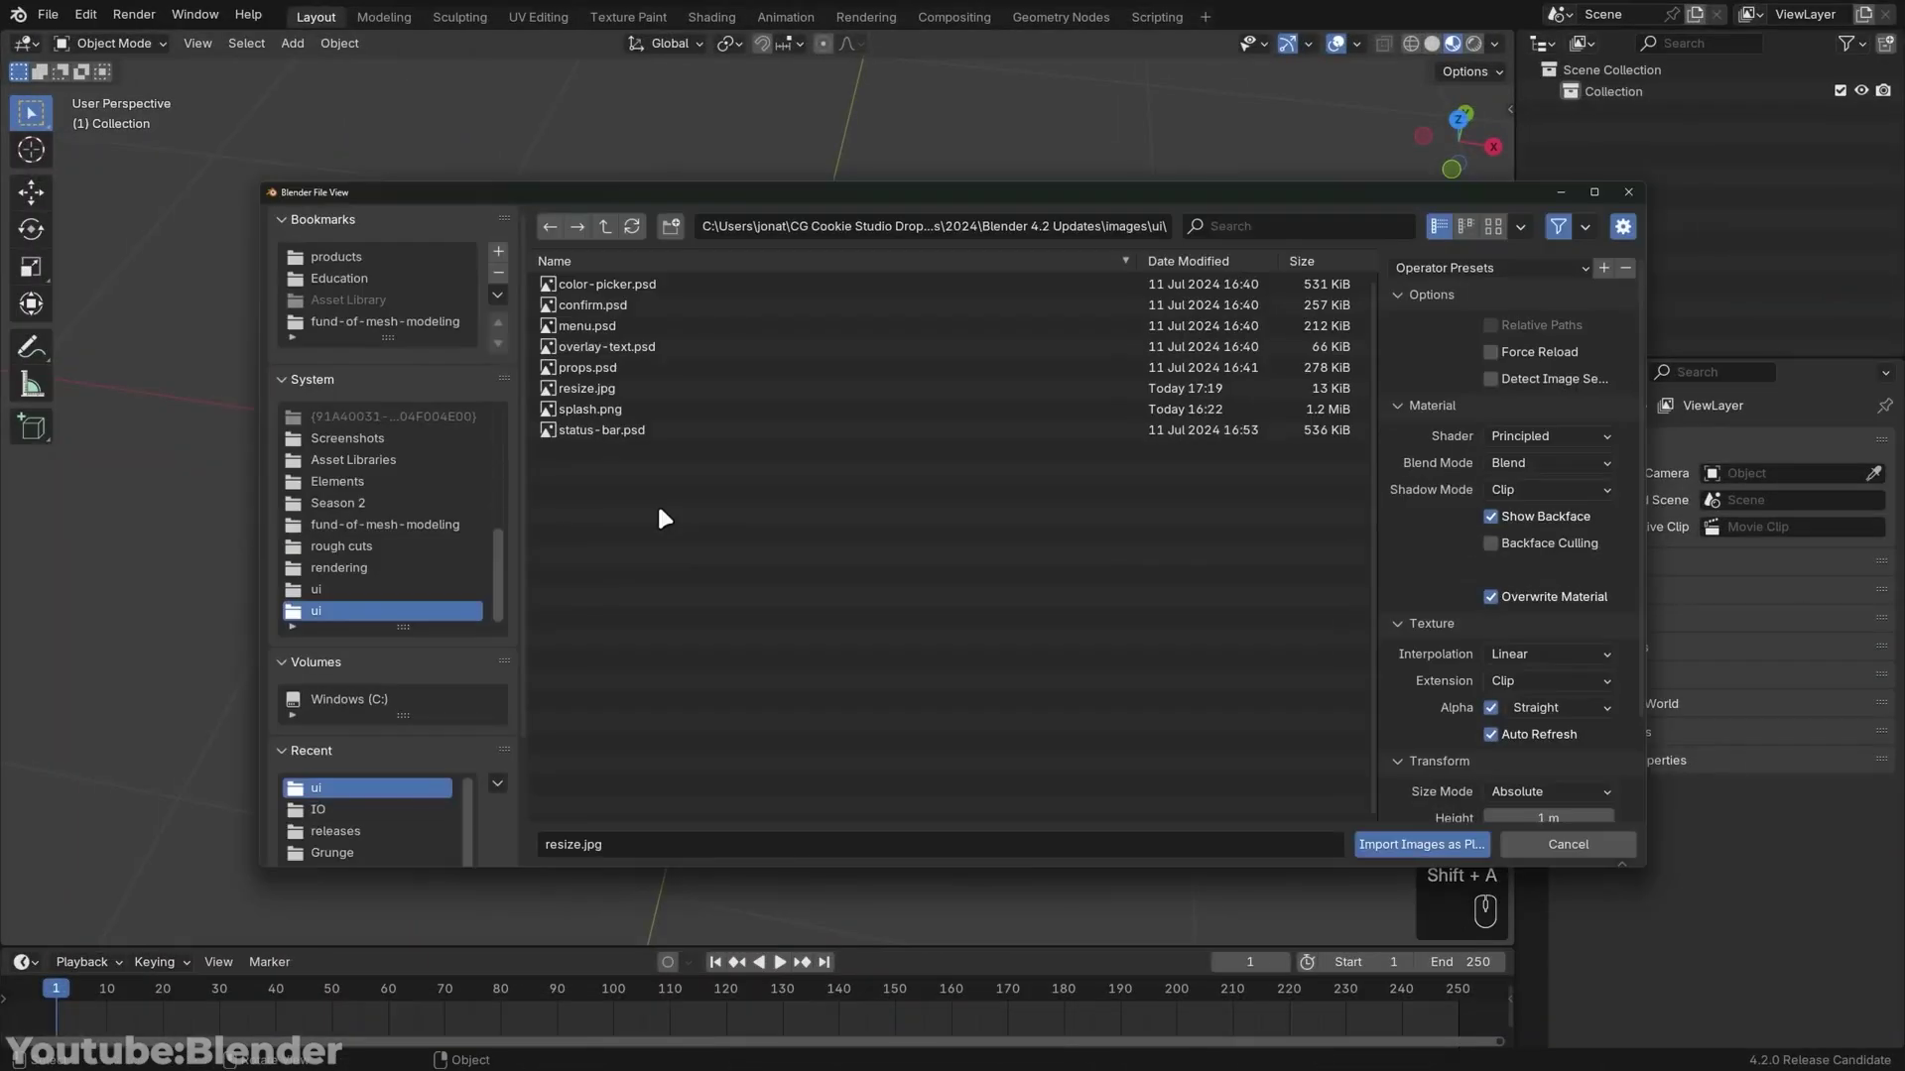
{"action": "left_click", "coordinate": [1016, 388]}
{"action": "scroll", "coordinate": [1466, 446], "scroll_direction": "down", "scroll_amount": 3}
{"action": "left_click", "coordinate": [1422, 845]}
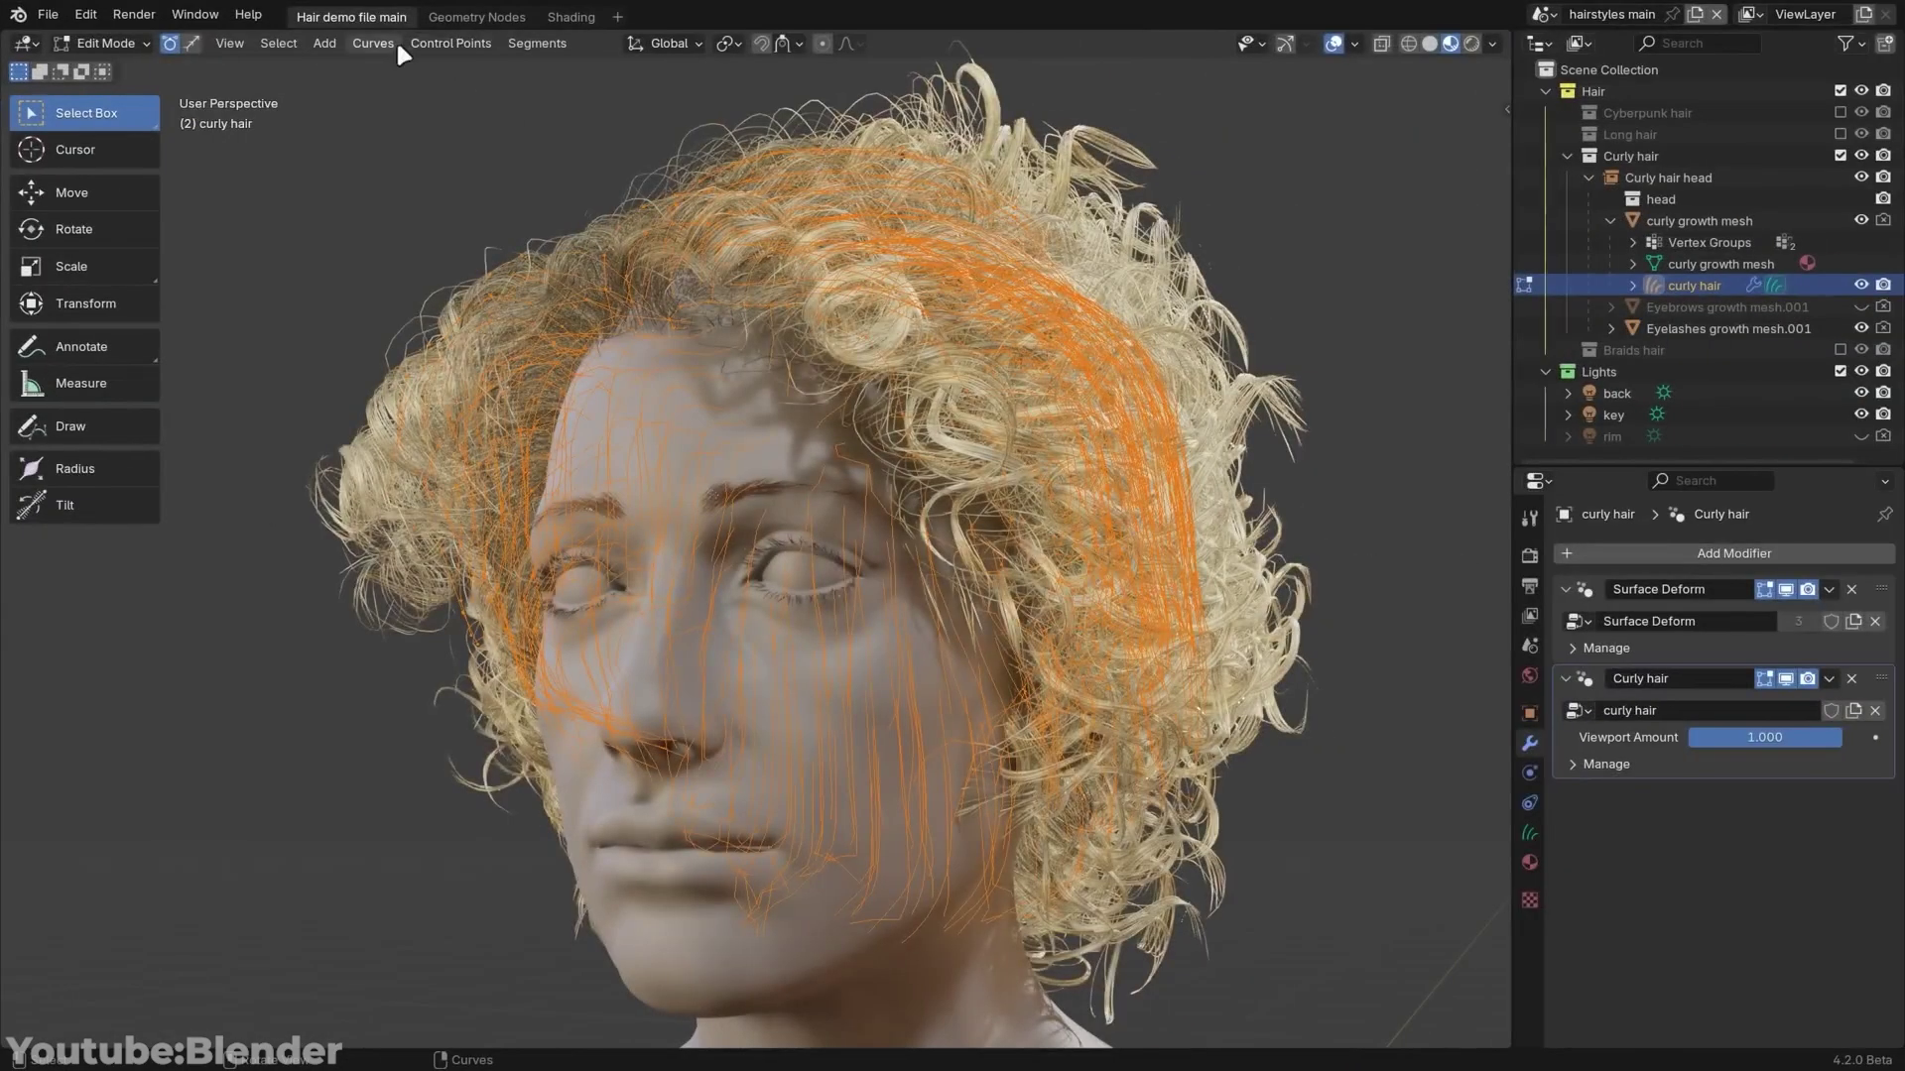
Step: Set the hair curves to Catmull Rom and draw a curve stroke across the cube's face
{"action": "left_click", "coordinate": [373, 44]}
{"action": "mouse_move", "coordinate": [467, 187]}
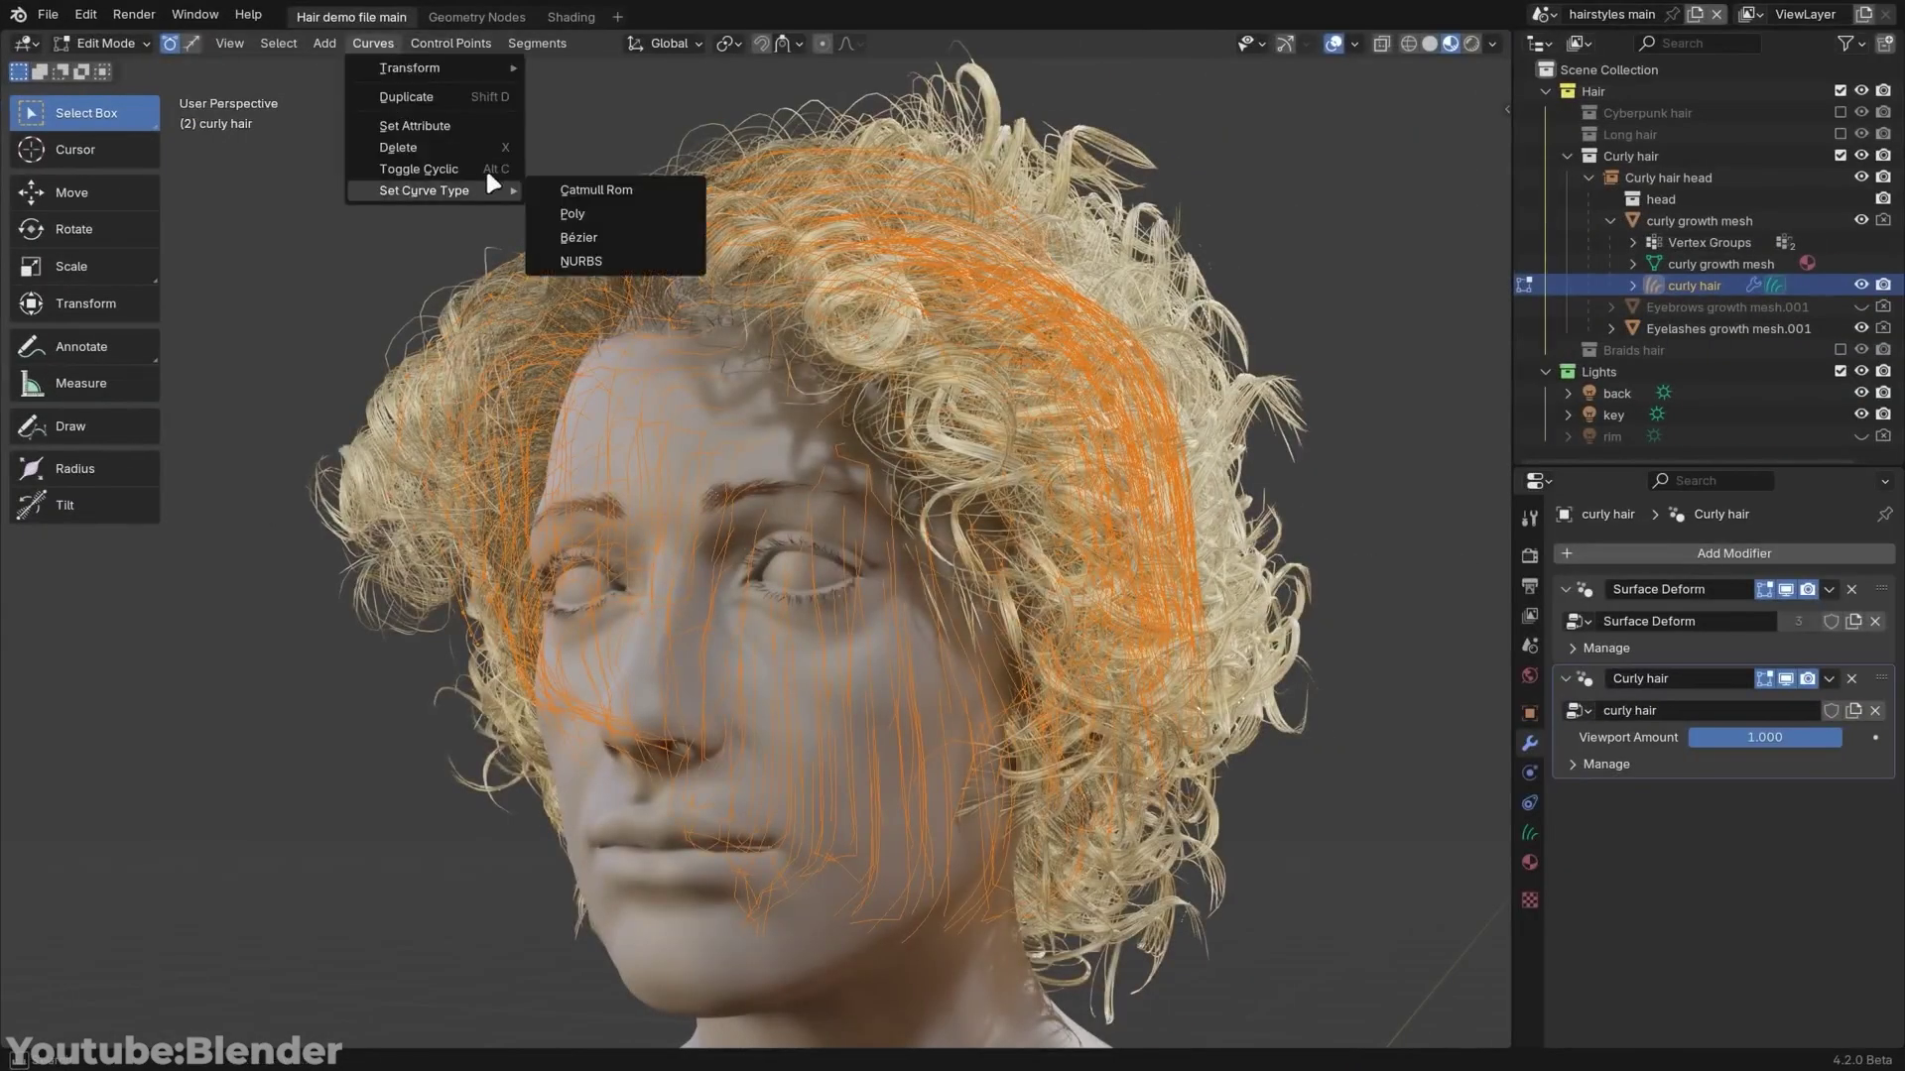
{"action": "left_click", "coordinate": [625, 189]}
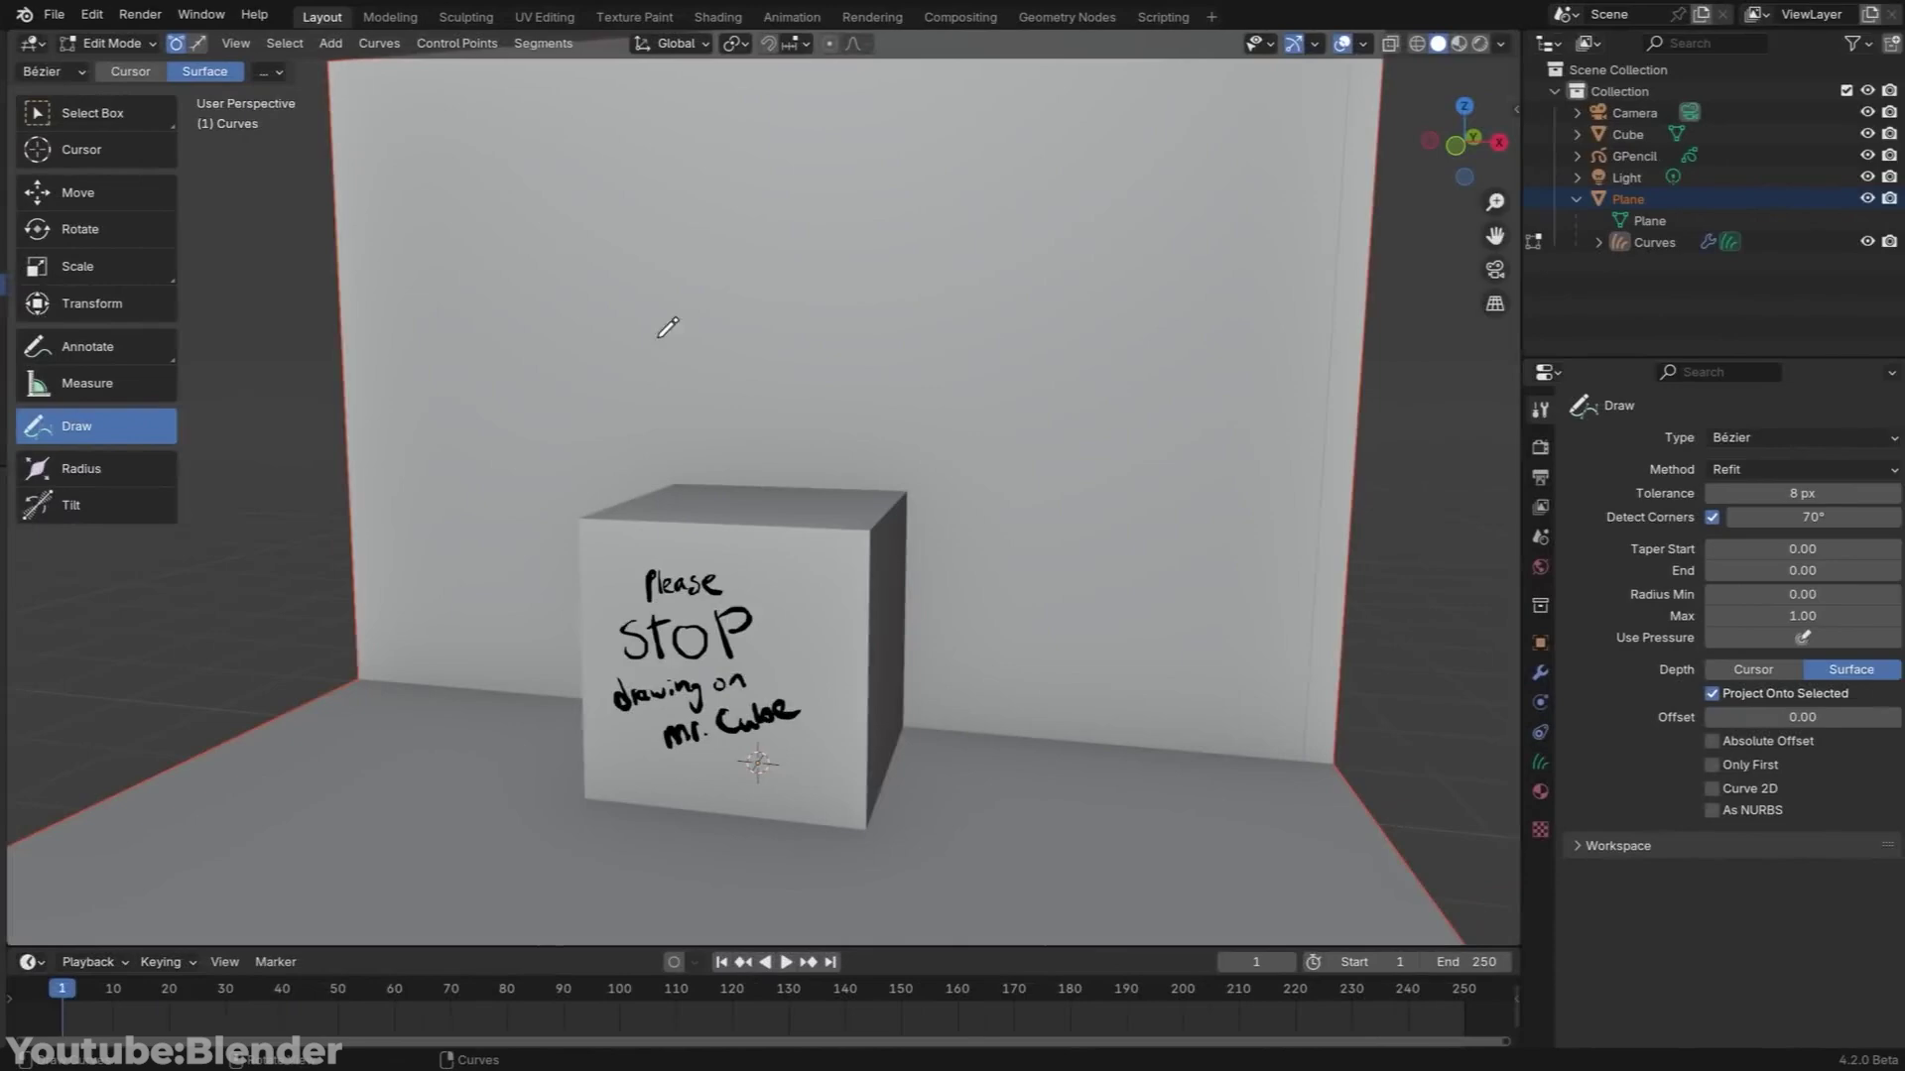
{"action": "left_click_drag", "start_coordinate": [652, 339], "coordinate": [1077, 535]}
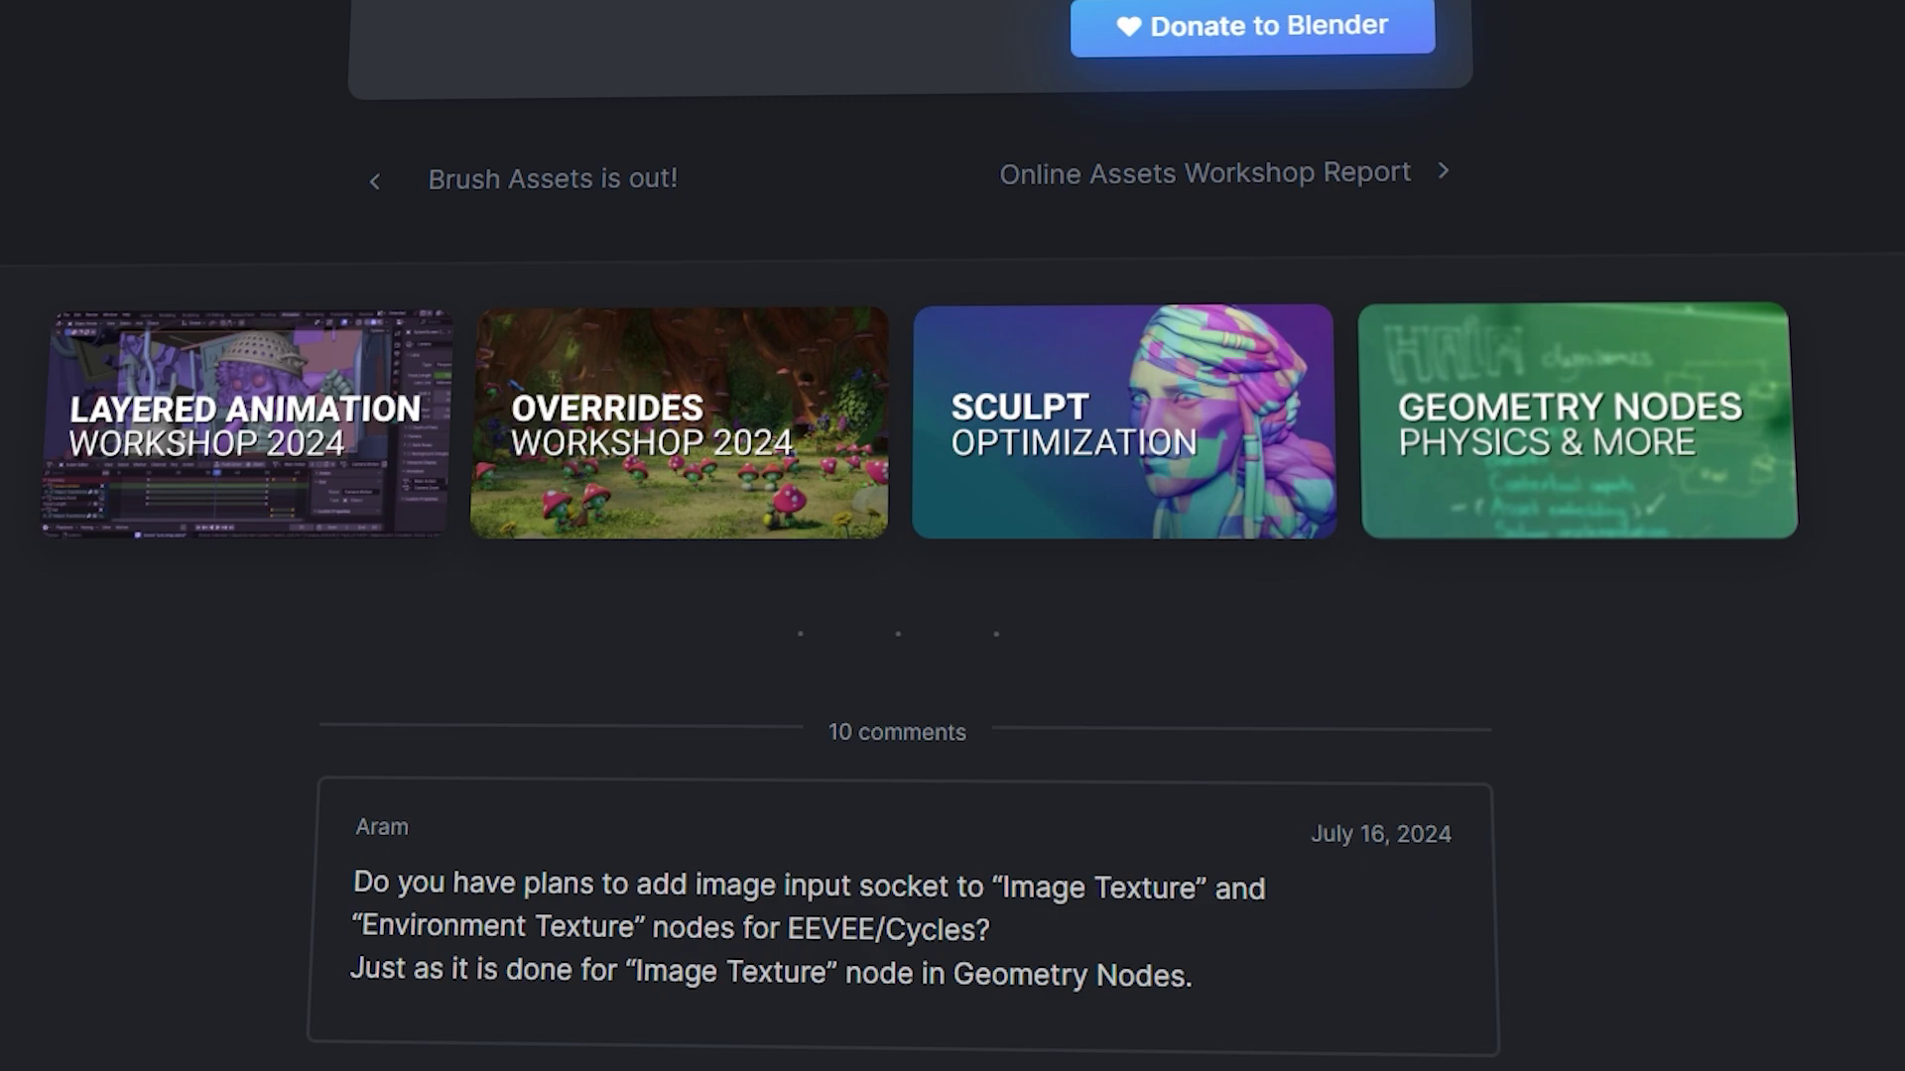
Step: Scroll down the Blender blog post past the workshop cards to the reader comments
{"action": "scroll", "coordinate": [952, 536], "scroll_direction": "down", "scroll_amount": 8}
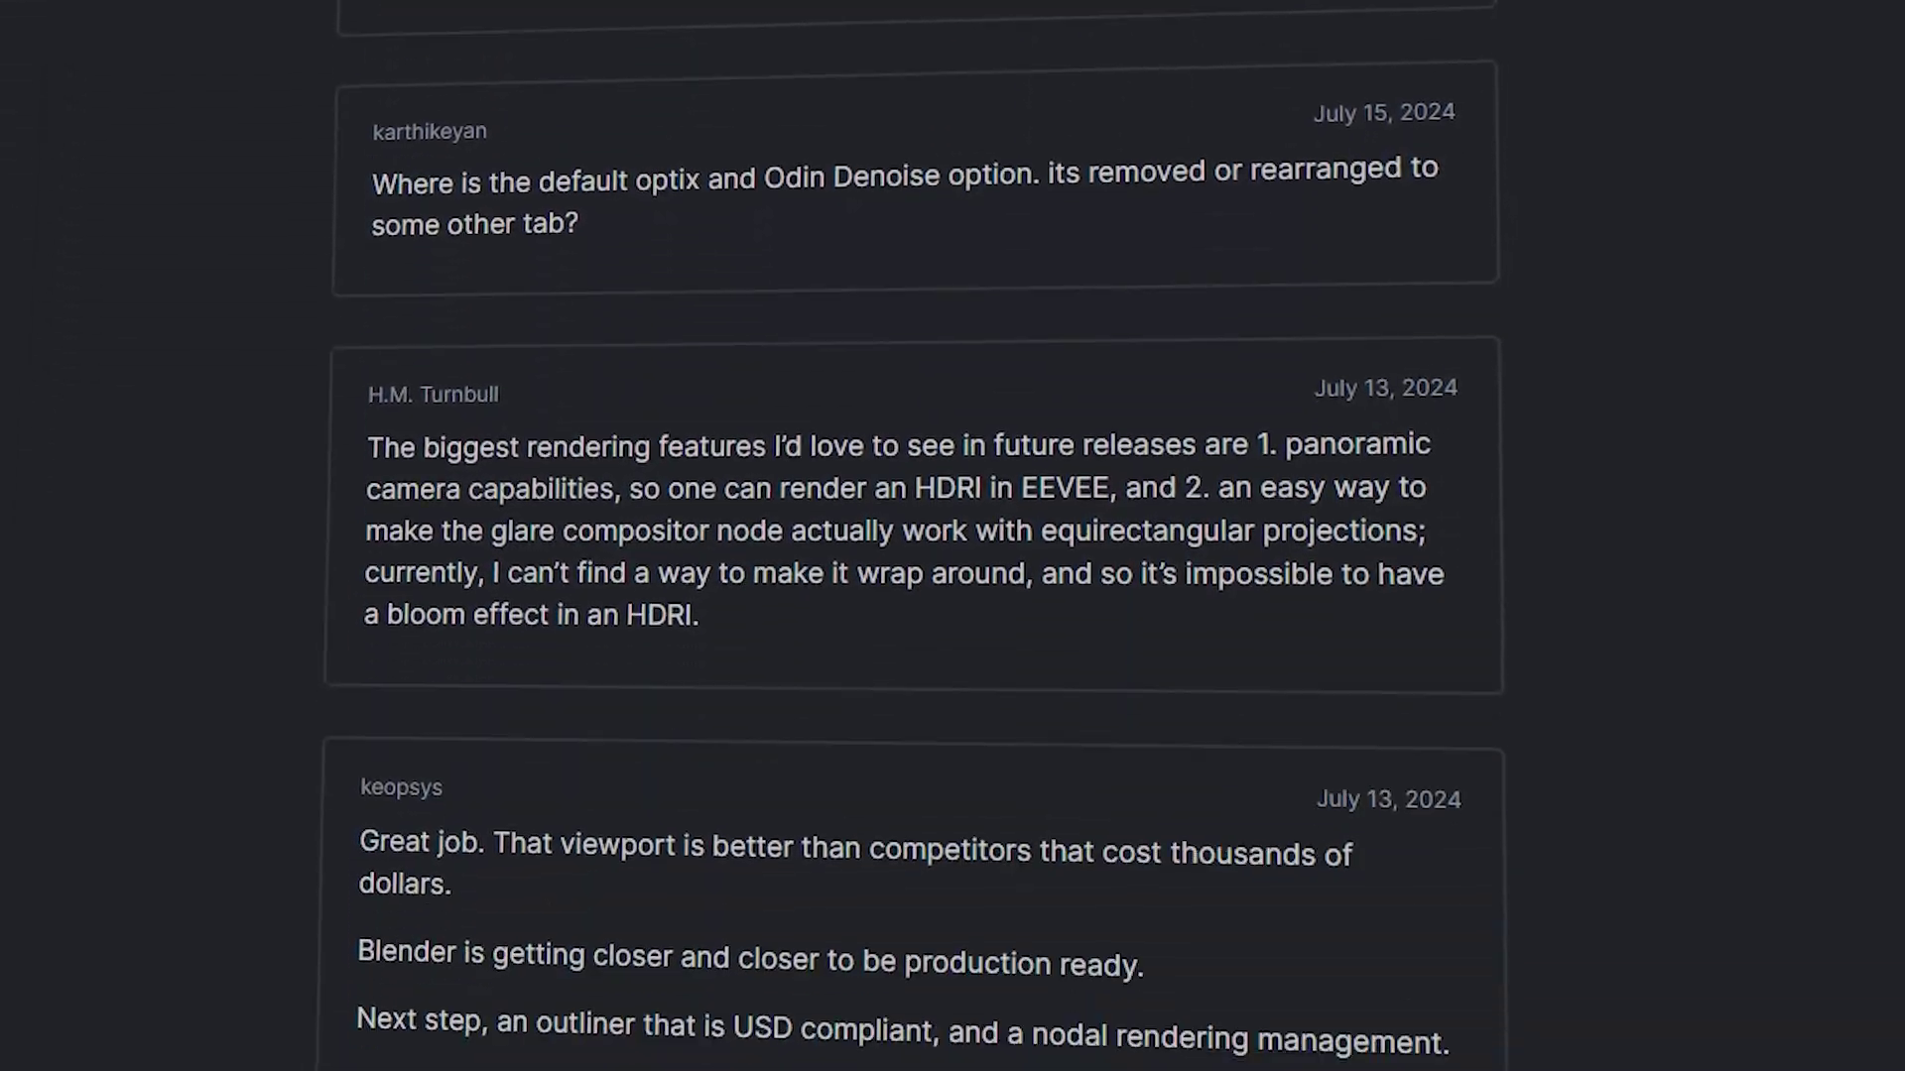
{"action": "scroll", "coordinate": [953, 536], "scroll_direction": "down", "scroll_amount": 5}
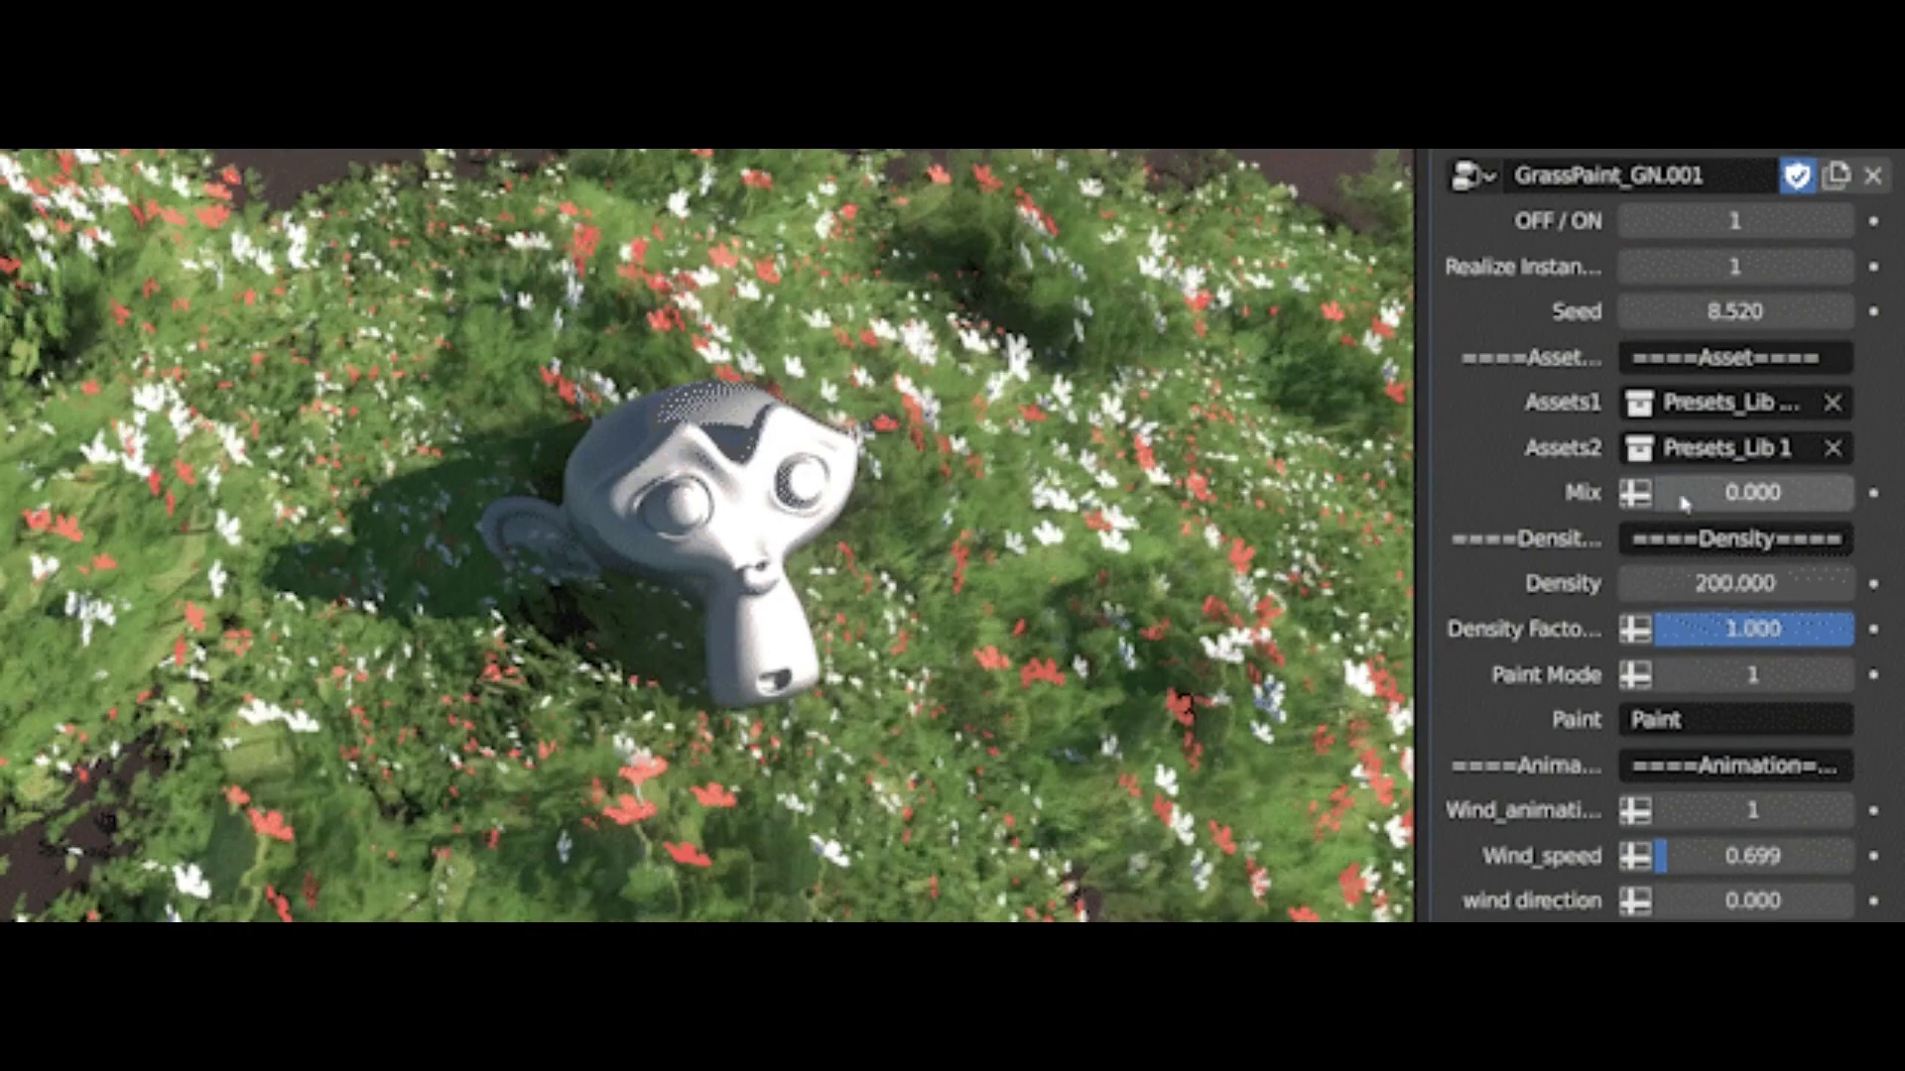
Step: Drag the GrassPaint_GN modifier's Mix slider to about 0.113
{"action": "mouse_move", "coordinate": [1685, 503]}
{"action": "left_mouse_down"}
{"action": "mouse_move", "coordinate": [1805, 493]}
{"action": "mouse_move", "coordinate": [1676, 493]}
{"action": "left_mouse_up"}
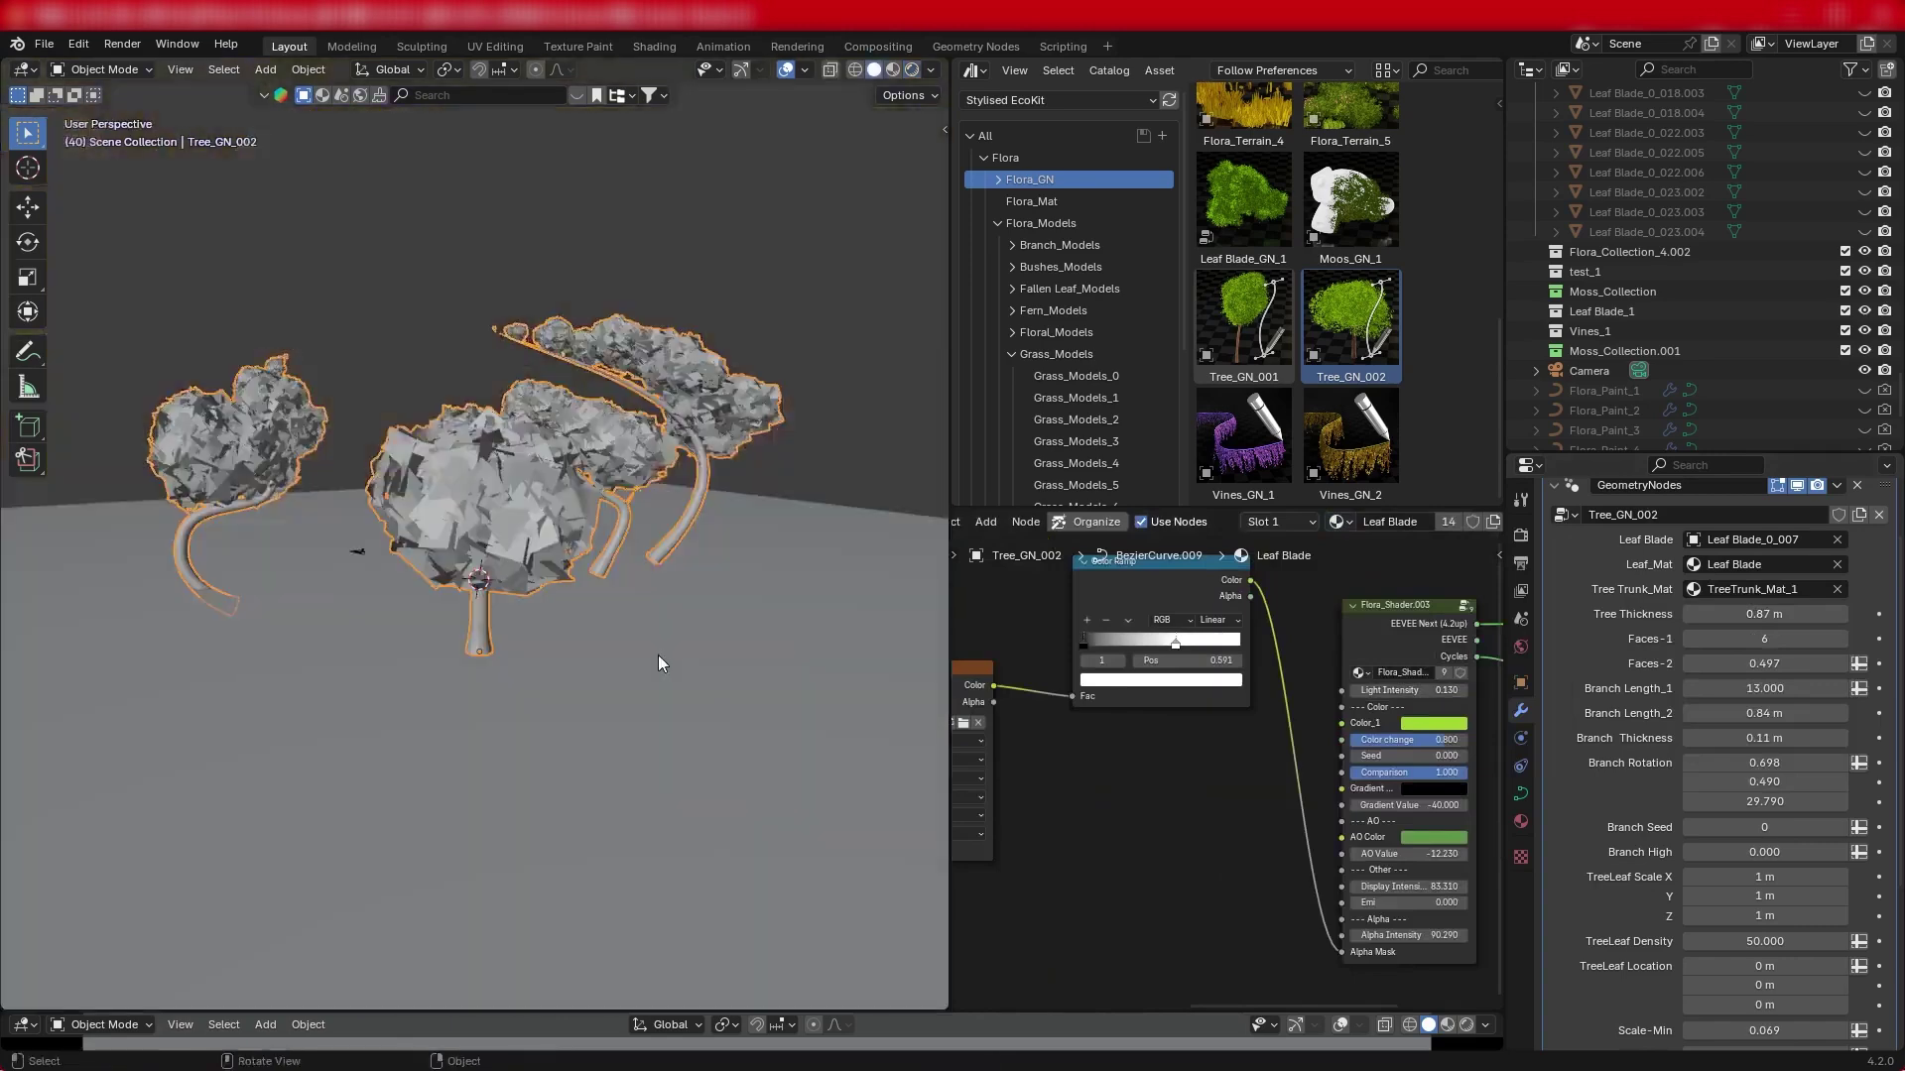
Step: Delete the tree object and browse the Rock_GN, Swarm and Water asset catalogs
{"action": "key", "text": "Delete"}
{"action": "left_click", "coordinate": [984, 245]}
{"action": "left_click", "coordinate": [1029, 267]}
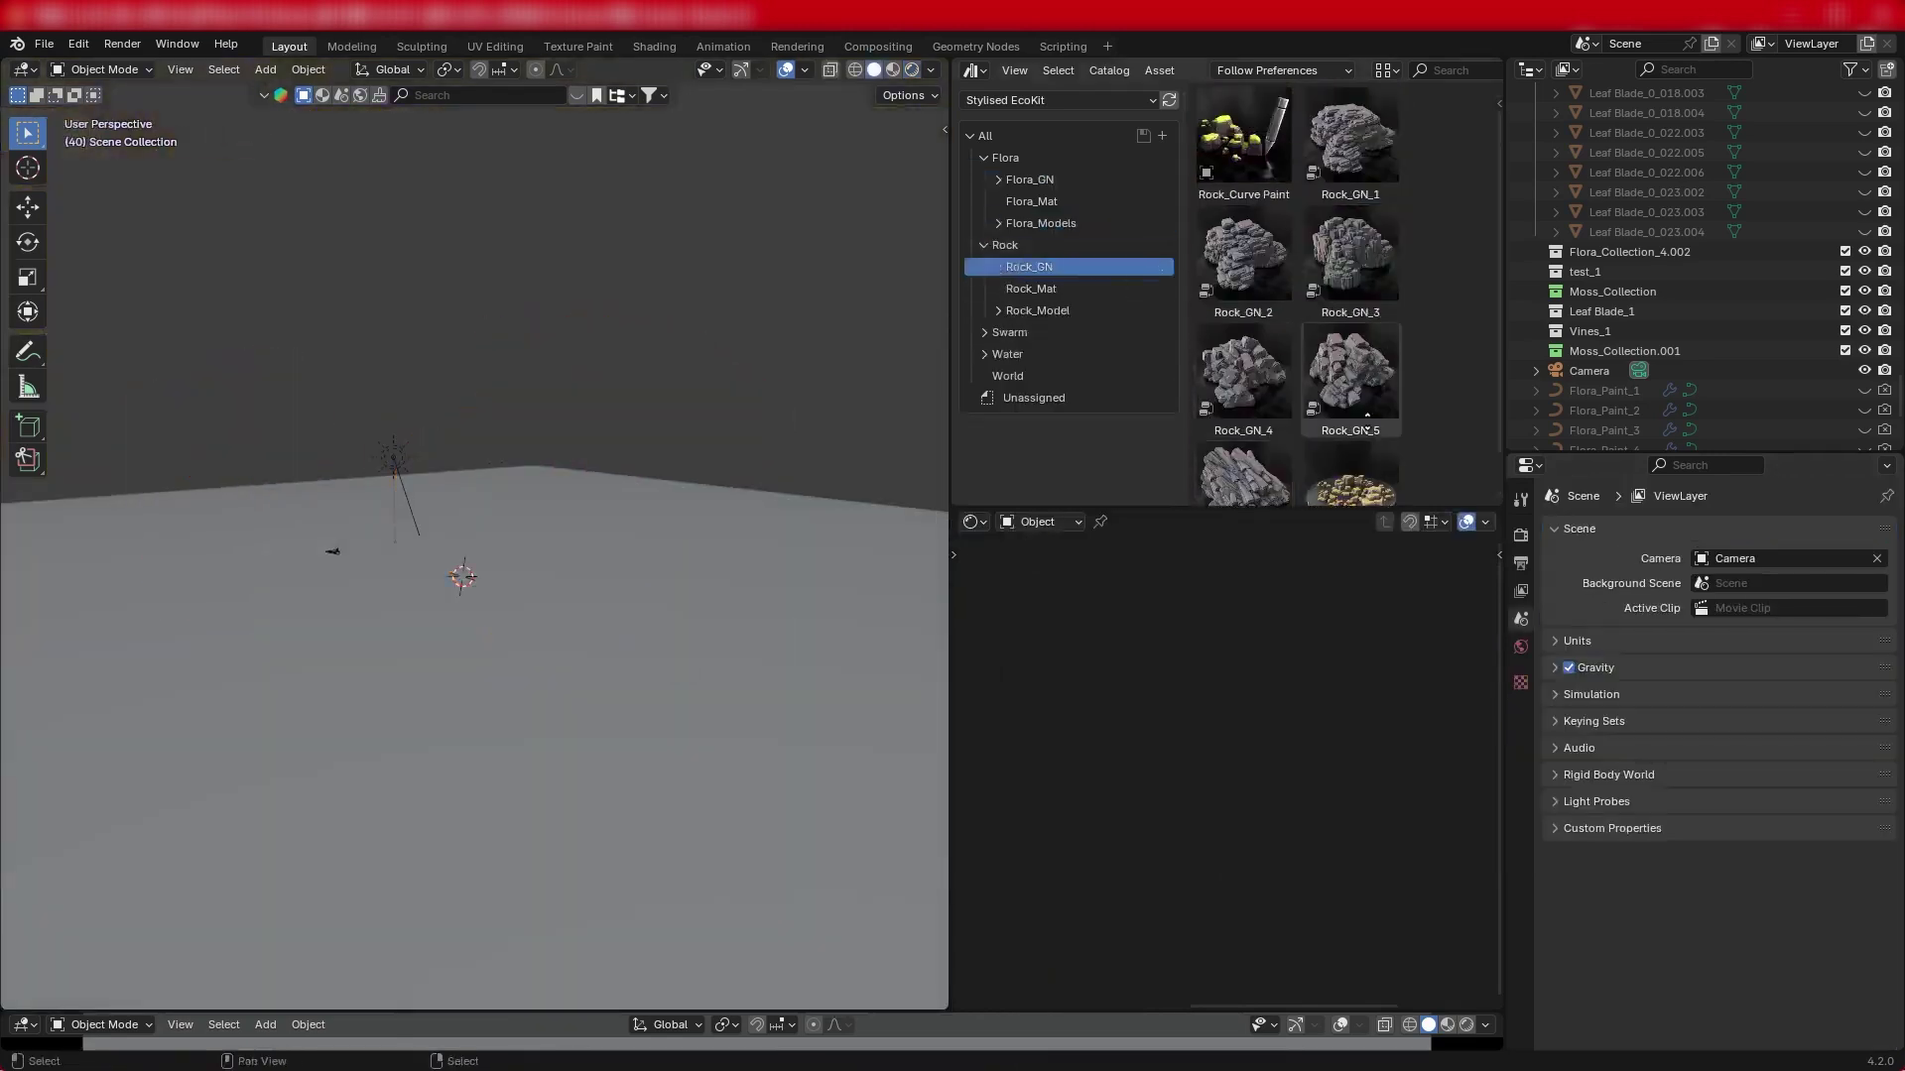
{"action": "left_click", "coordinate": [1012, 332]}
{"action": "left_click", "coordinate": [1012, 355]}
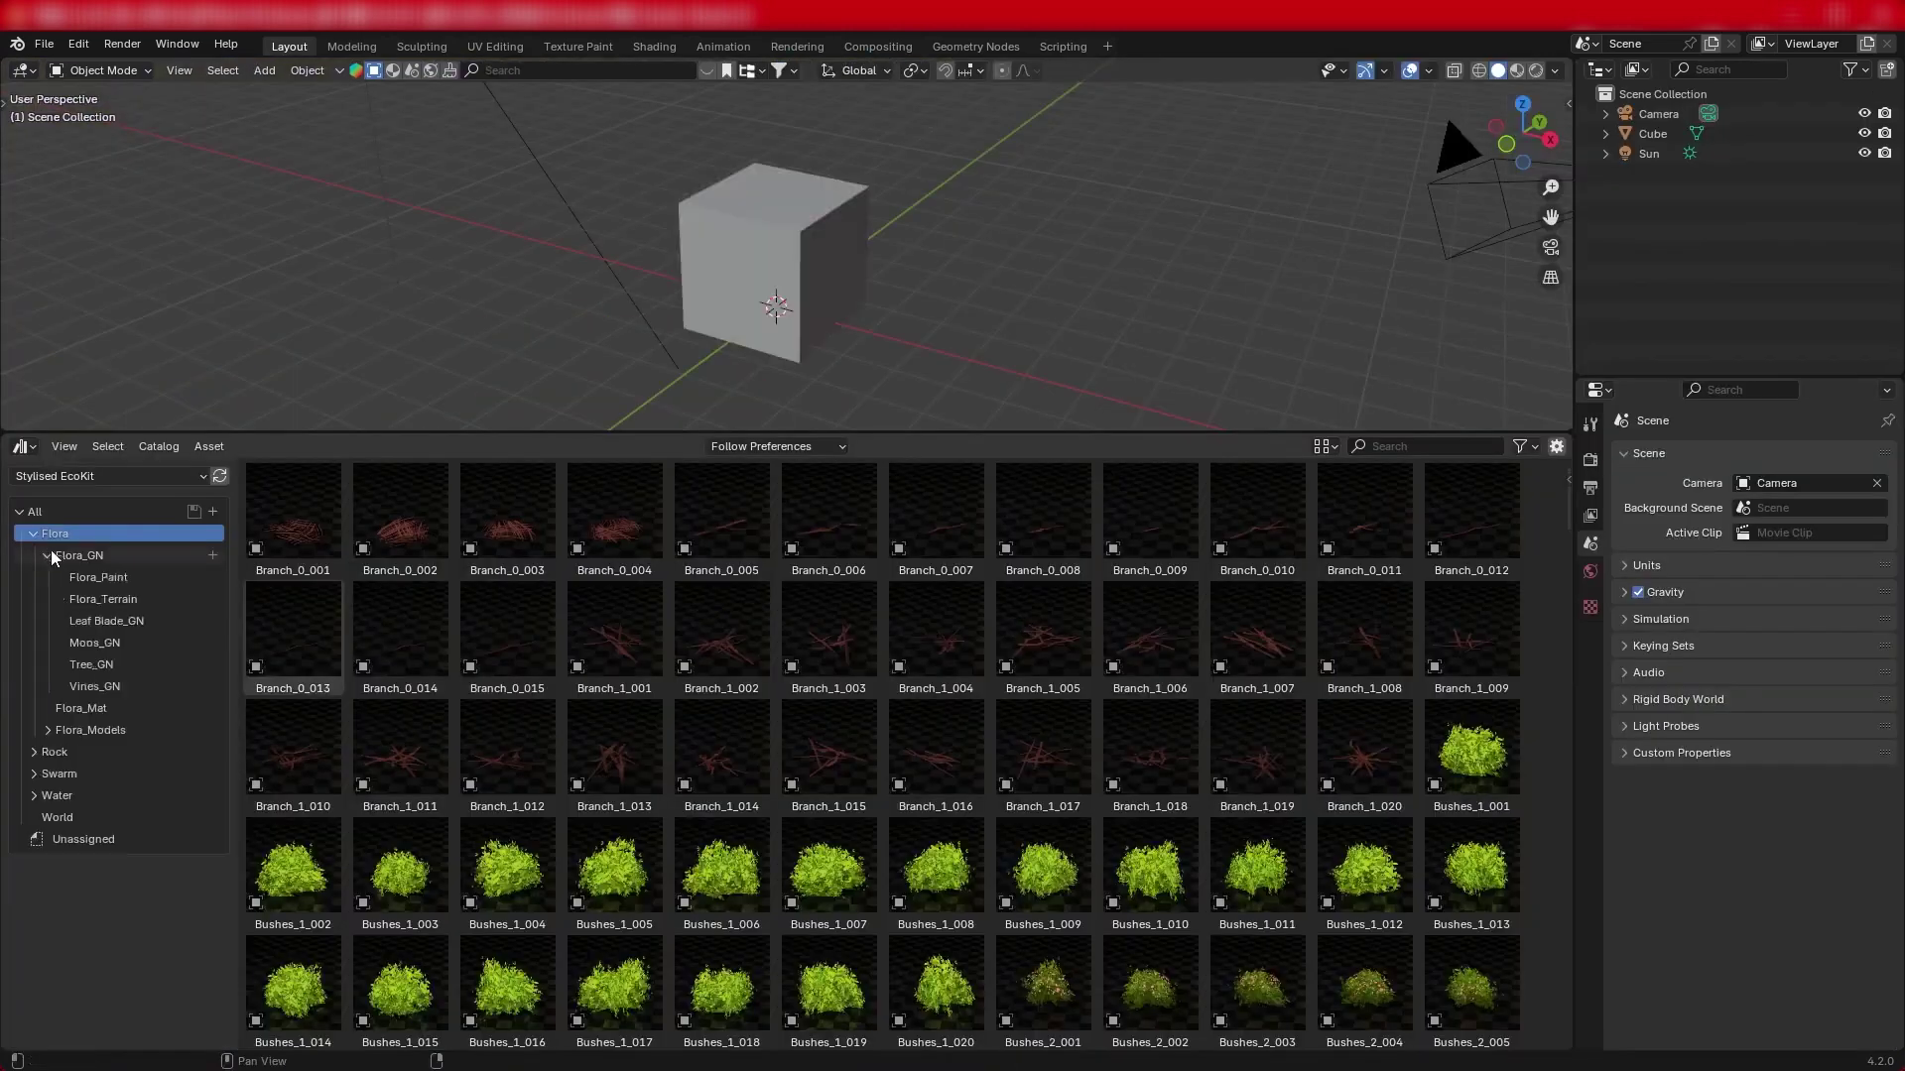
Step: Browse the Flora_GN catalogs, including Flora_Mat materials and Flora_Models
{"action": "left_click", "coordinate": [60, 555]}
{"action": "left_click", "coordinate": [87, 621]}
{"action": "left_click", "coordinate": [81, 708]}
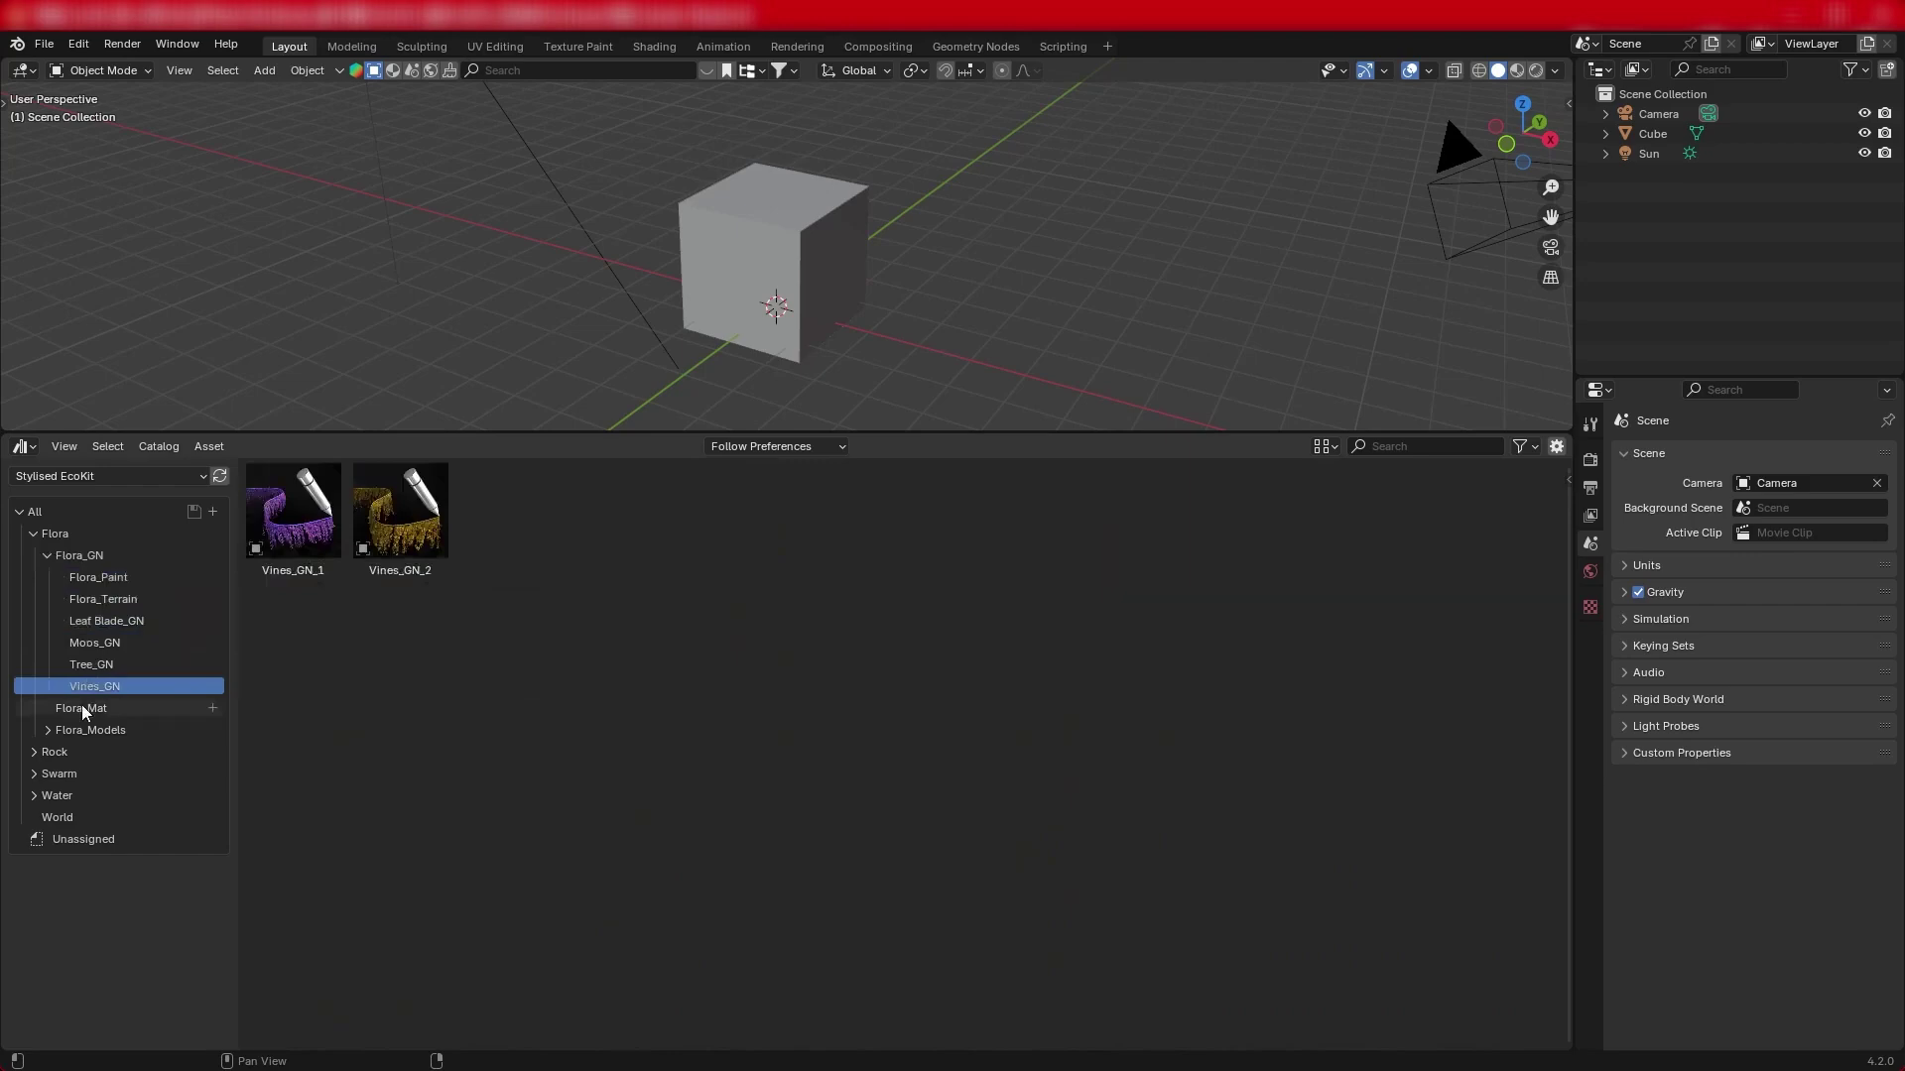
{"action": "left_click", "coordinate": [90, 729]}
Step: Expand Flora_Models, view Bushes, Floral and Grass models, ending on Leaf Blade_Models
{"action": "left_click", "coordinate": [47, 729]}
{"action": "left_click", "coordinate": [85, 775]}
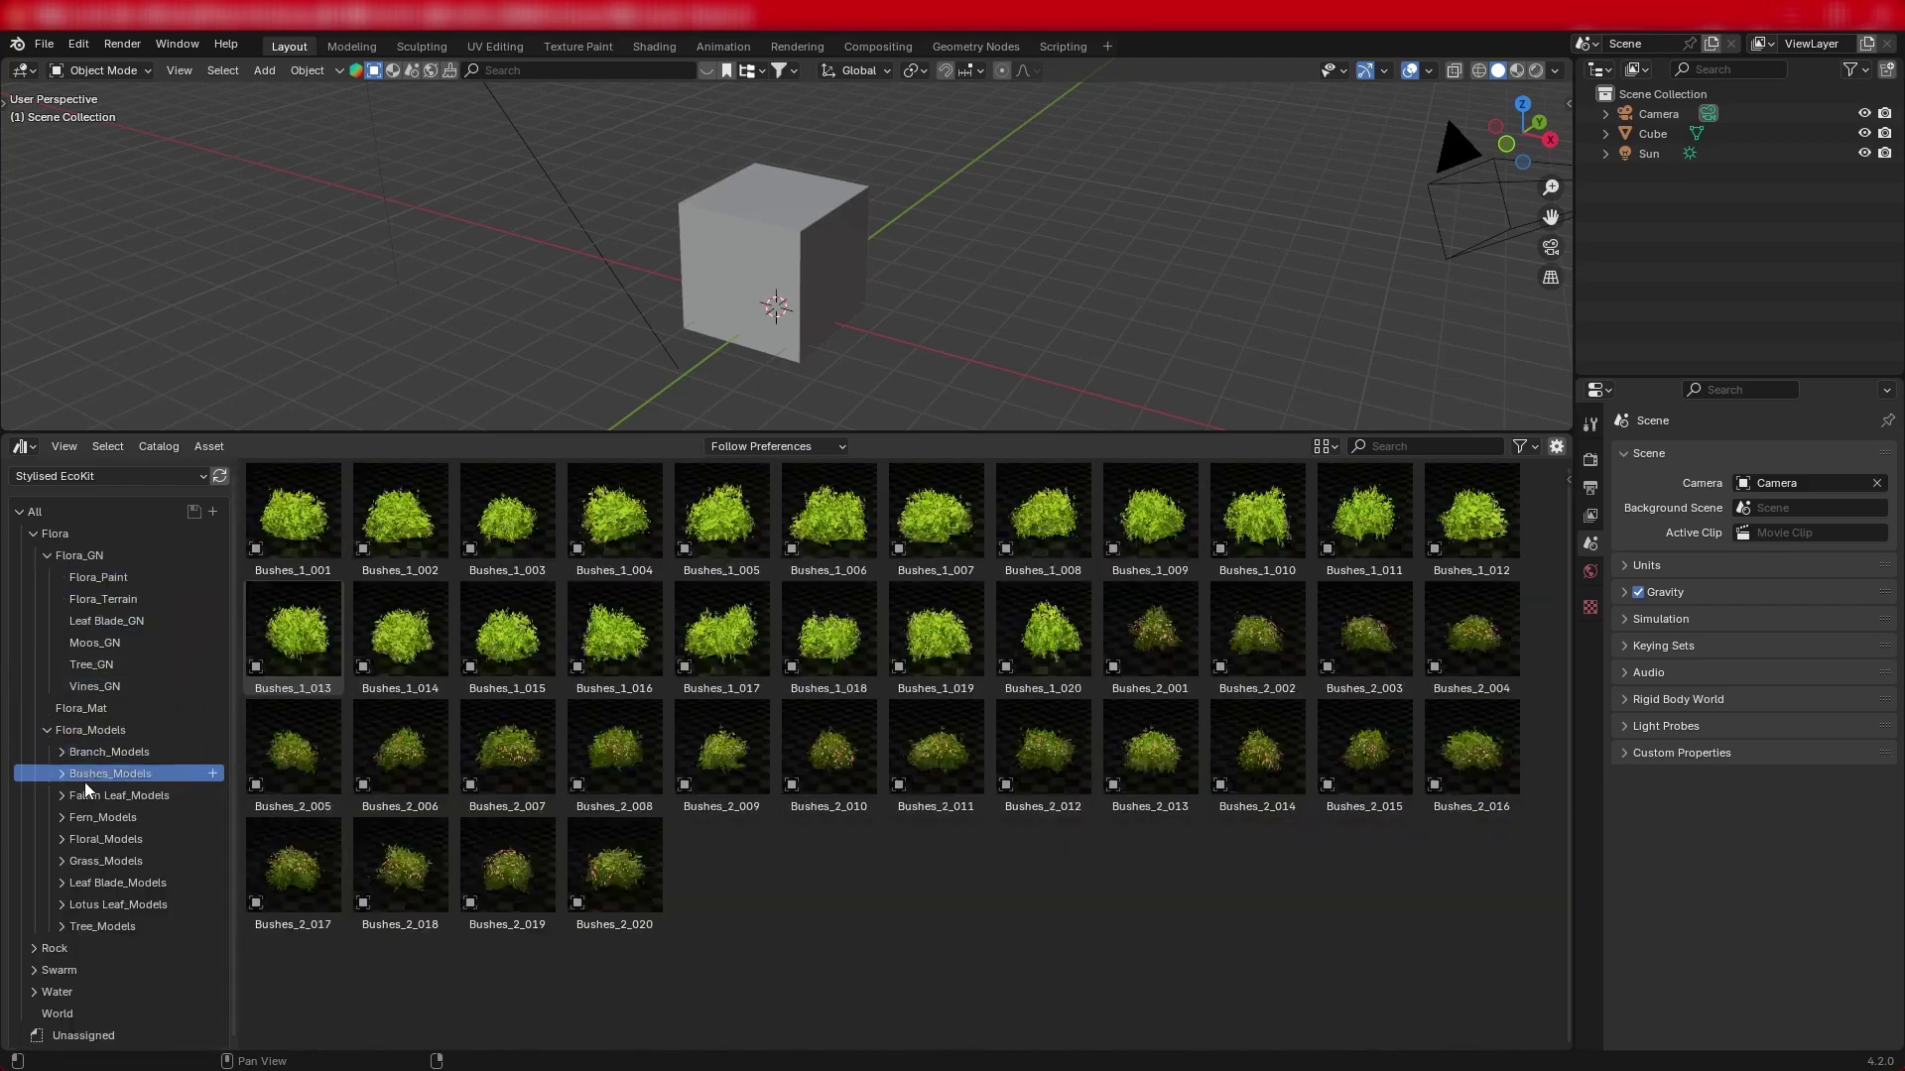
{"action": "left_click", "coordinate": [82, 840]}
{"action": "left_click", "coordinate": [77, 881]}
{"action": "left_click", "coordinate": [87, 861]}
{"action": "left_click", "coordinate": [88, 885]}
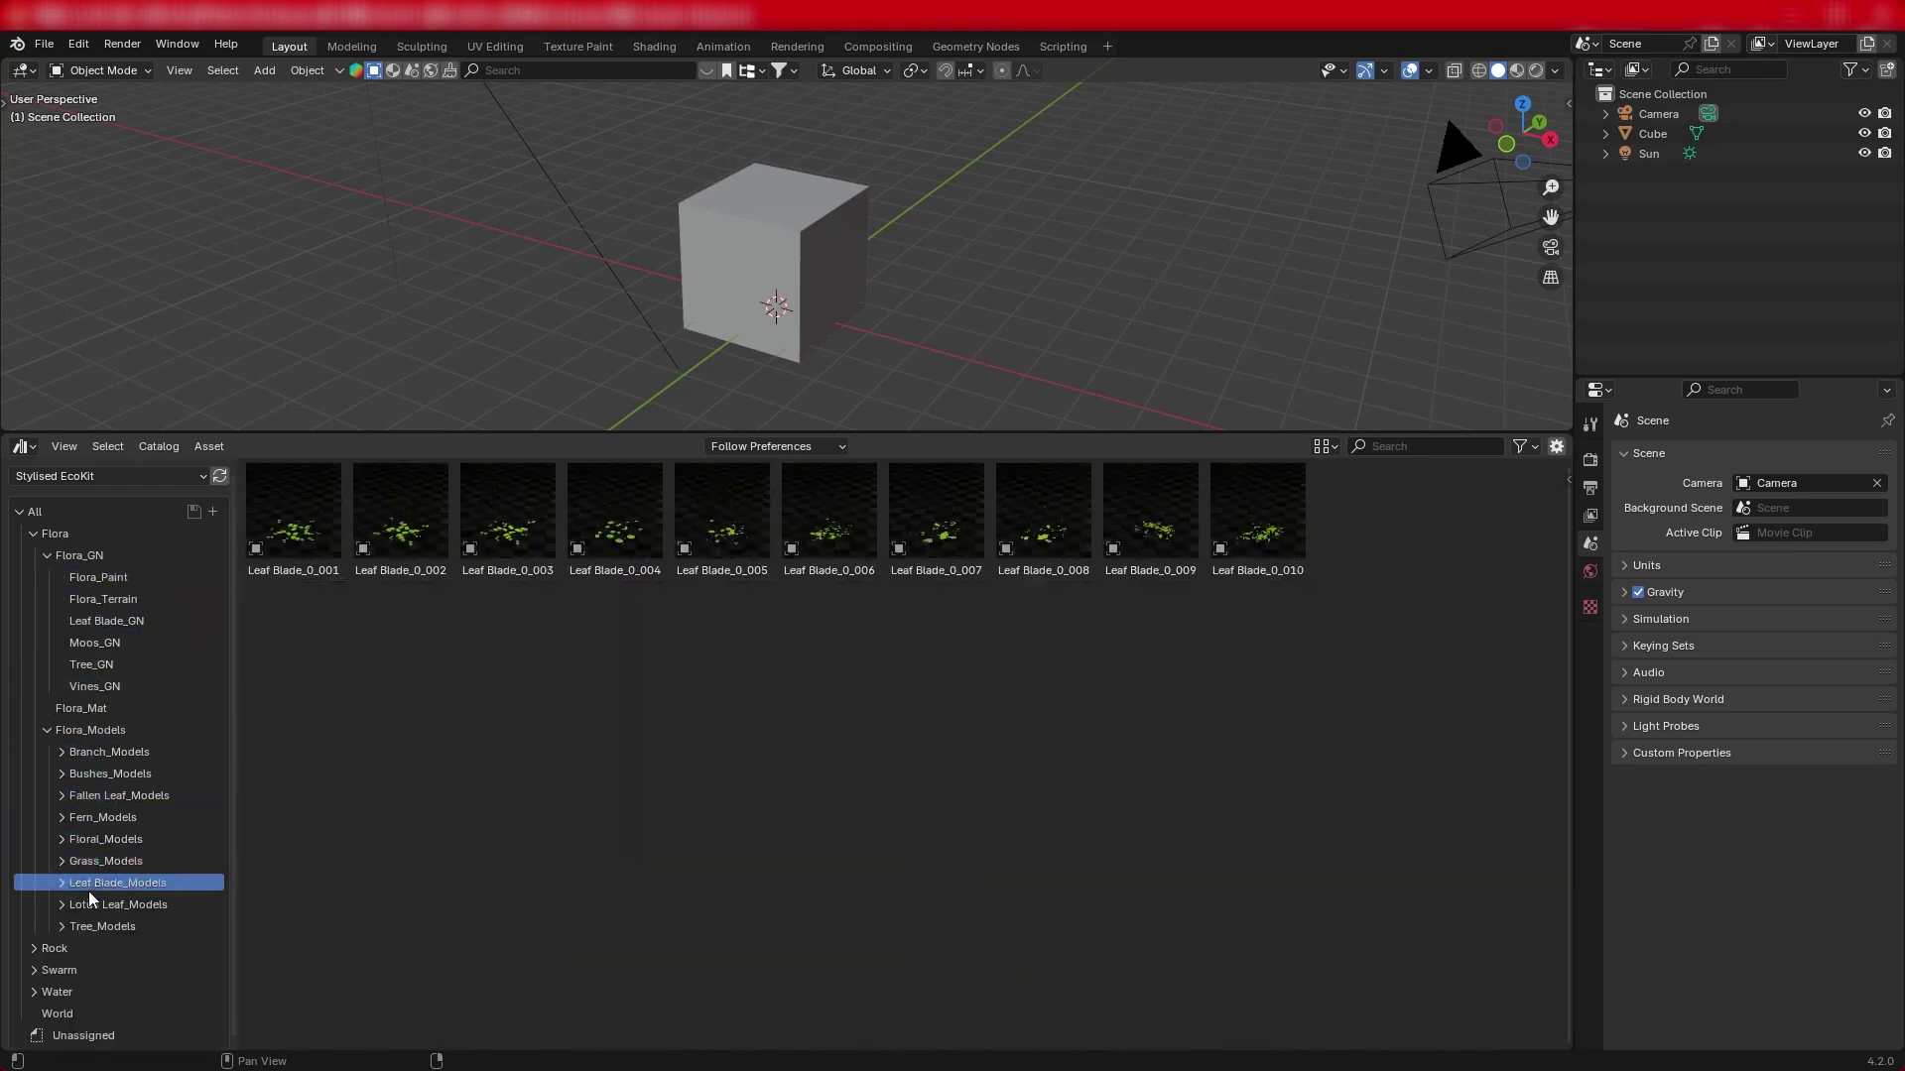